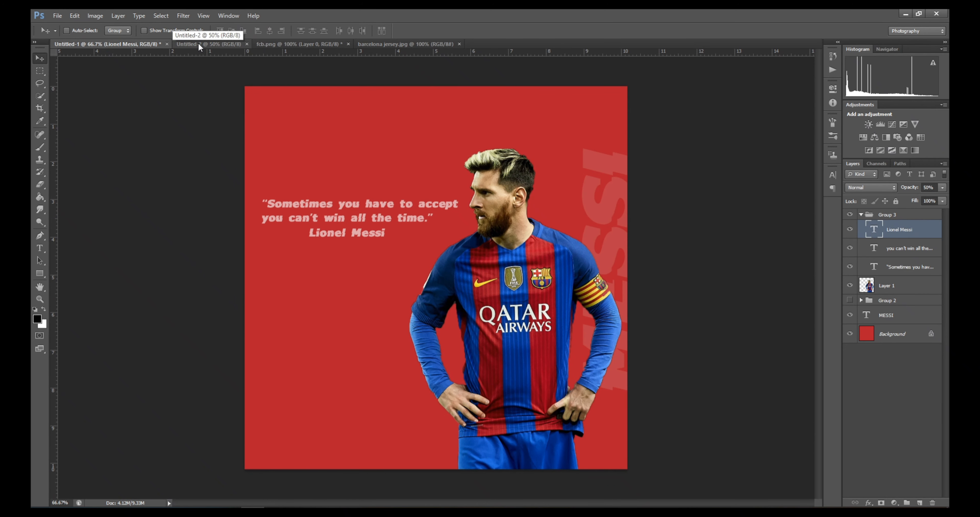
Step: Copy the jersey image from barcelona jersey.jpg into the blank Untitled-2 document as a new layer
left_click(199, 42)
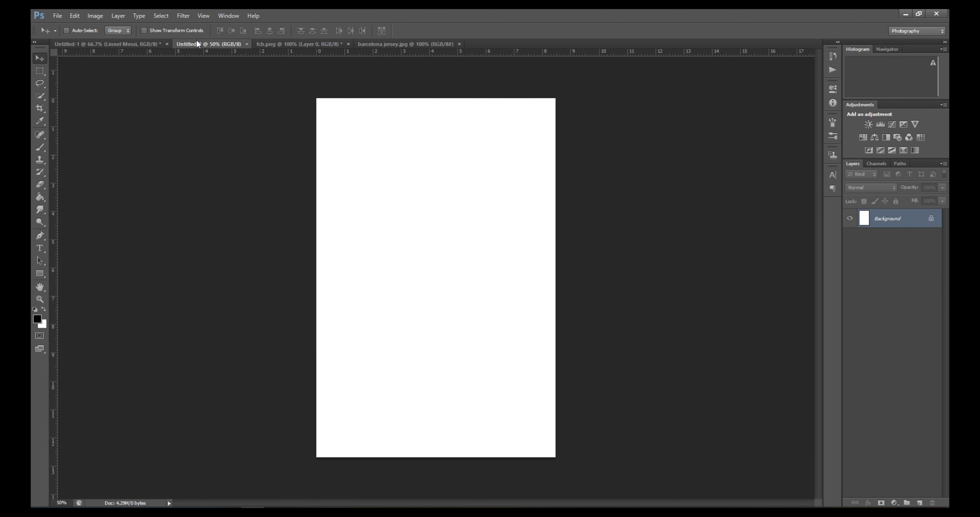
left_click(404, 42)
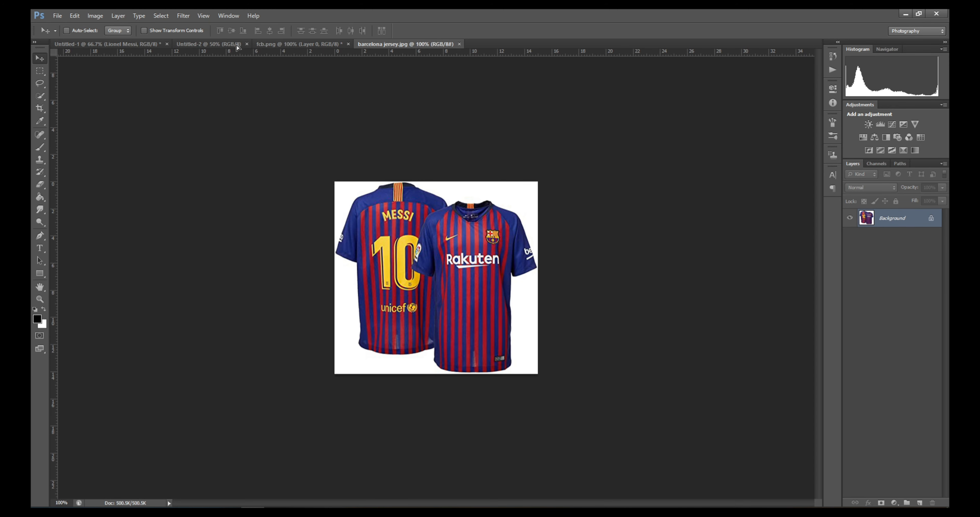
left_click_drag(235, 46, 282, 83)
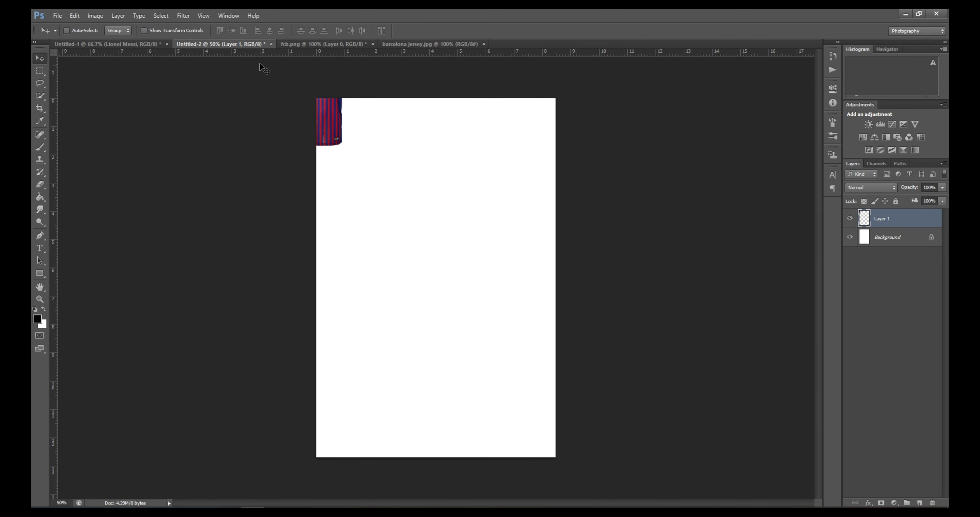
Step: Enlarge the jersey layer with transform controls and position it so only its red and blue stripes fill the canvas
left_click(144, 31)
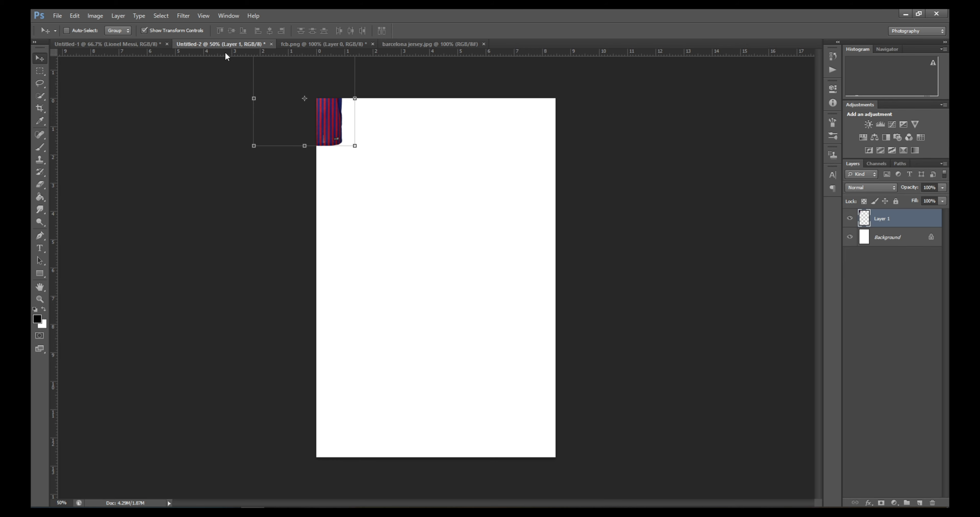
scroll(323, 188, "down", 3)
left_click_drag(381, 187, 725, 510)
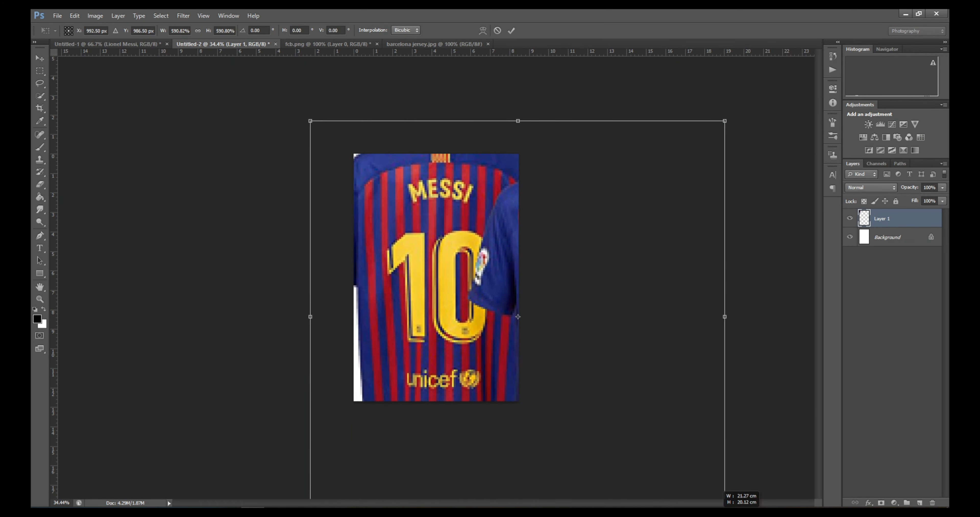
left_click_drag(506, 360, 284, 256)
scroll(439, 261, "down", 5)
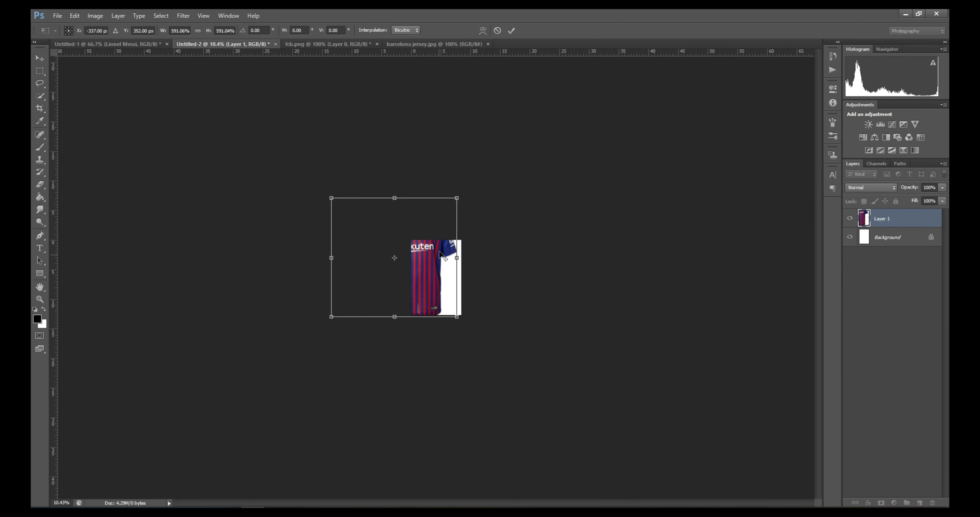
left_click_drag(457, 198, 519, 148)
left_click_drag(465, 272, 447, 287)
left_click(511, 31)
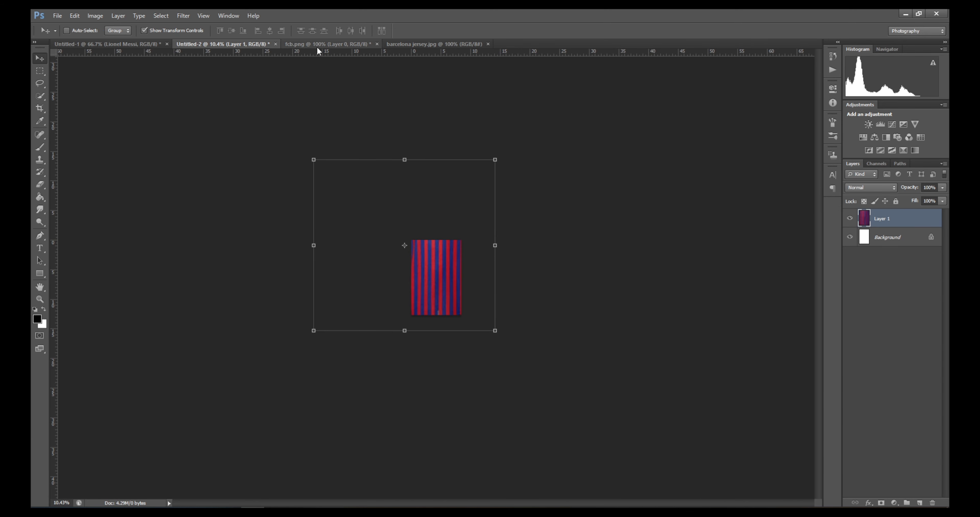
Step: Rotate the striped jersey layer about 10.7° clockwise and shift it so the slanted stripes cover the whole canvas
left_click_drag(507, 153, 527, 174)
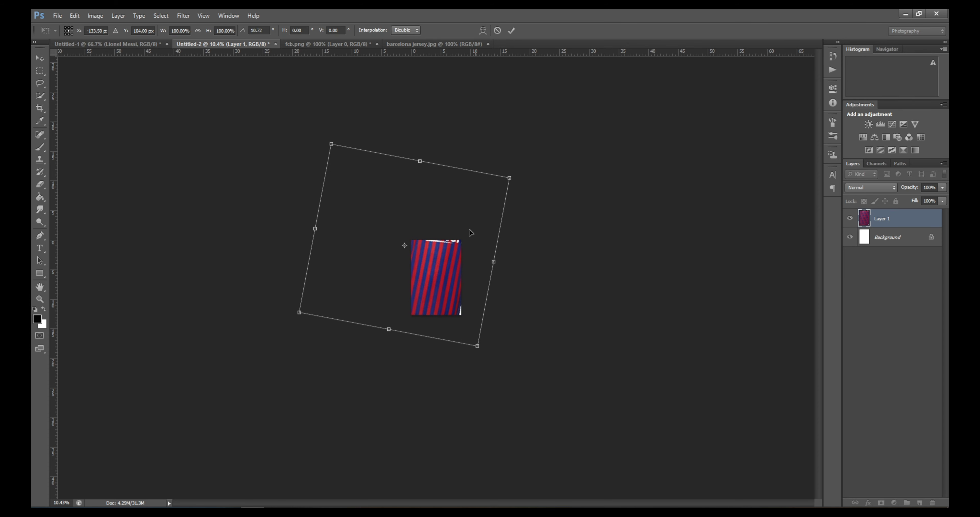
left_click_drag(466, 247, 472, 242)
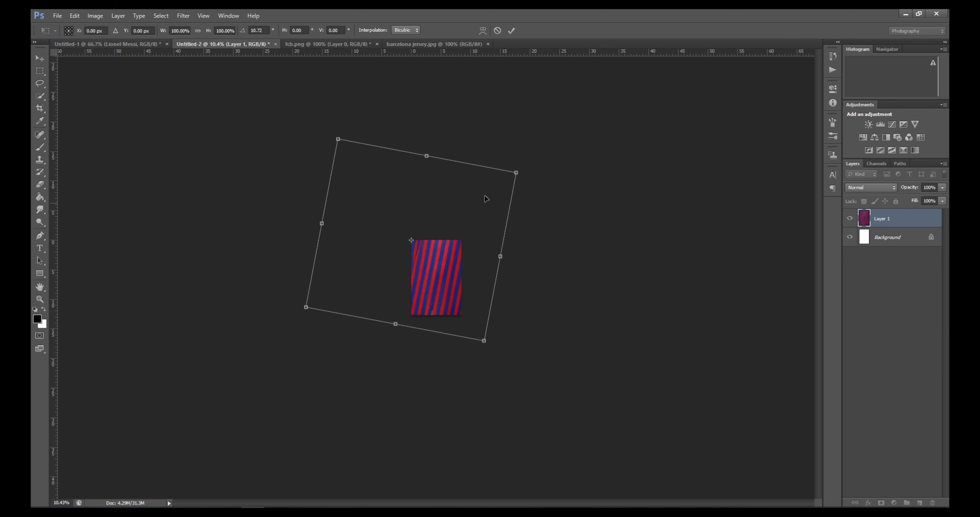
left_click(511, 30)
left_click(182, 32)
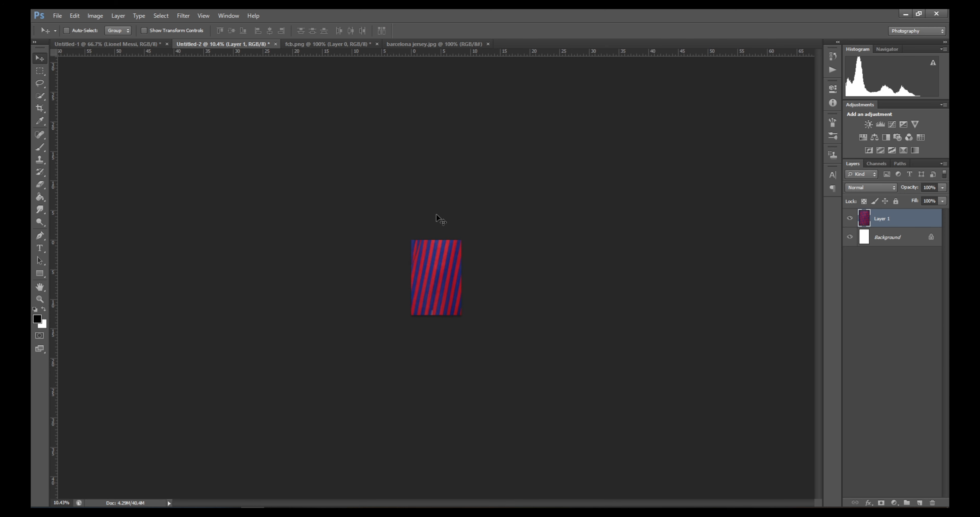
scroll(475, 287, "up", 5)
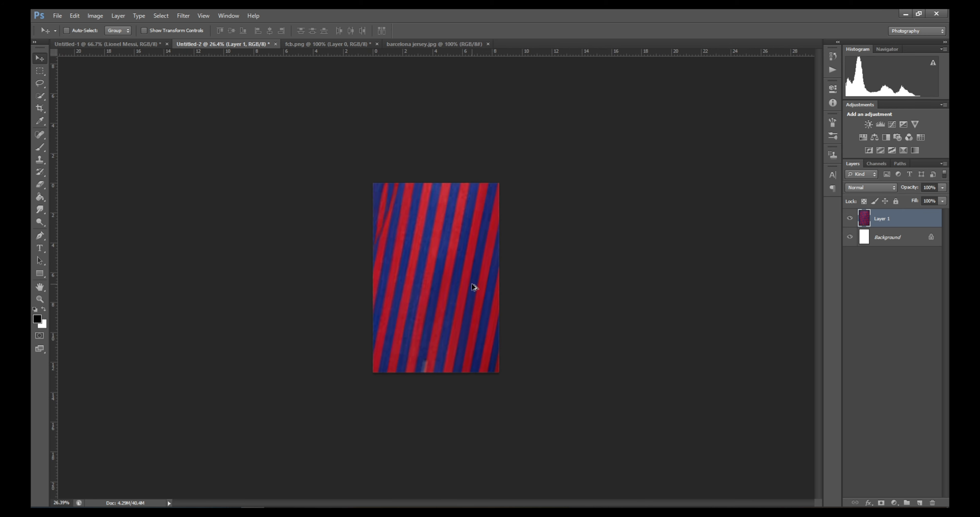
left_click_drag(454, 284, 450, 278)
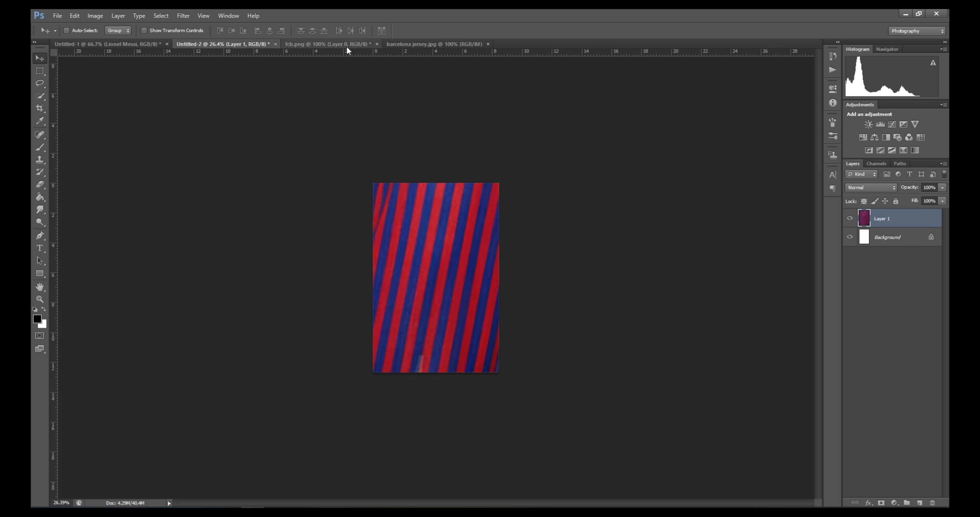
Step: Copy the player cutout layer from Untitled-1 into Untitled-2, placing it over the stripes at the canvas's lower middle
left_click(141, 44)
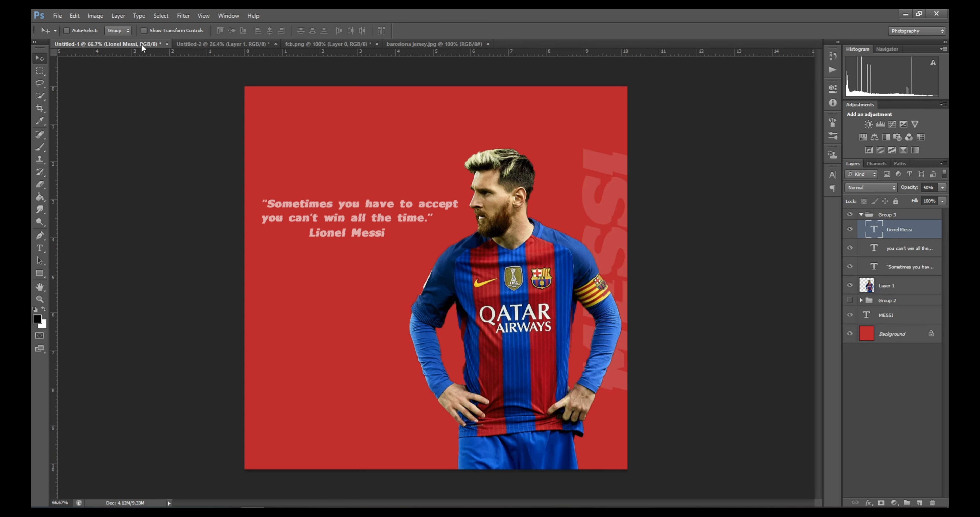
left_click(885, 288)
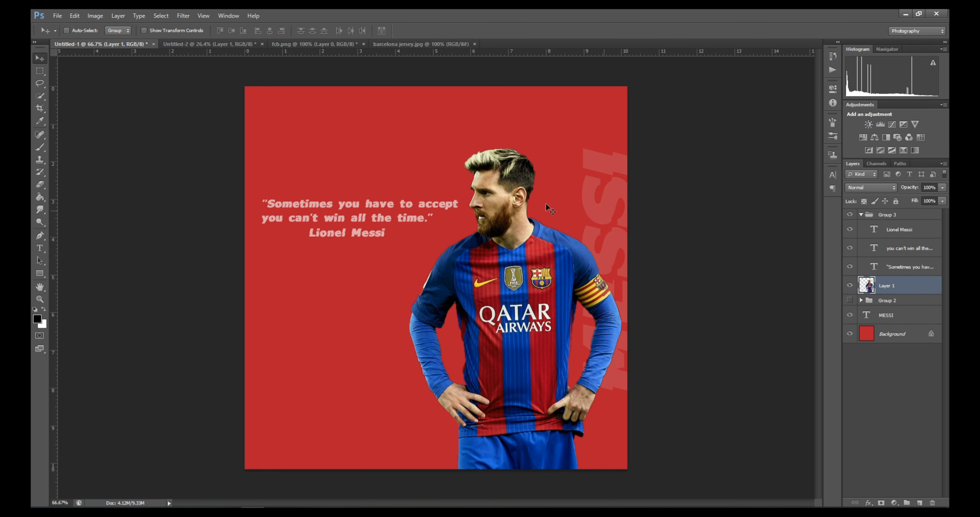
left_click_drag(510, 209, 443, 271)
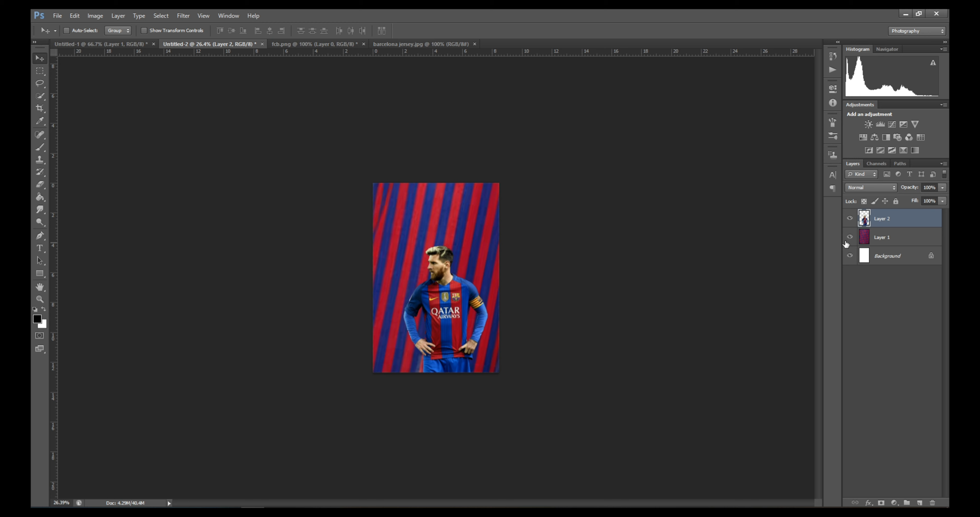
Step: Set the opacity of the striped jersey layer to 80%
left_click(893, 238)
left_click(930, 187)
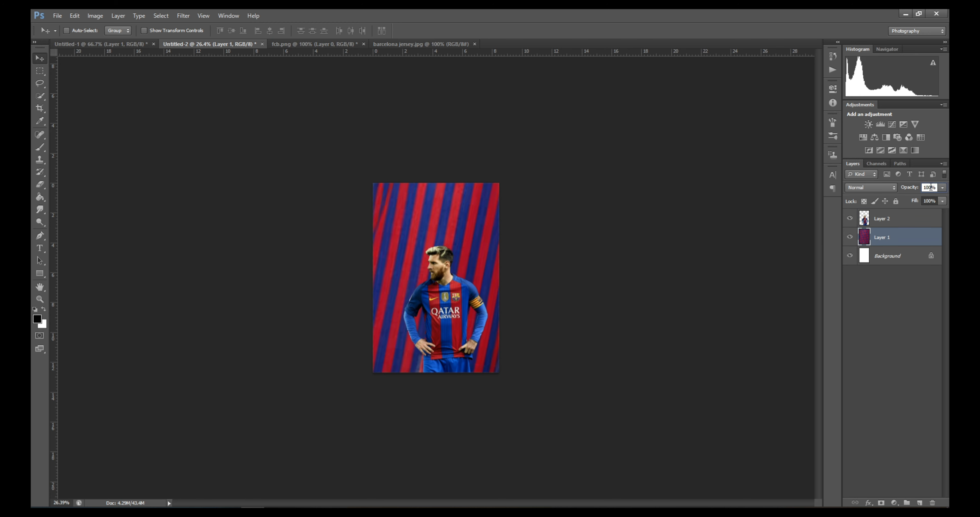
scroll(931, 187, "down", 10)
scroll(929, 187, "down", 7)
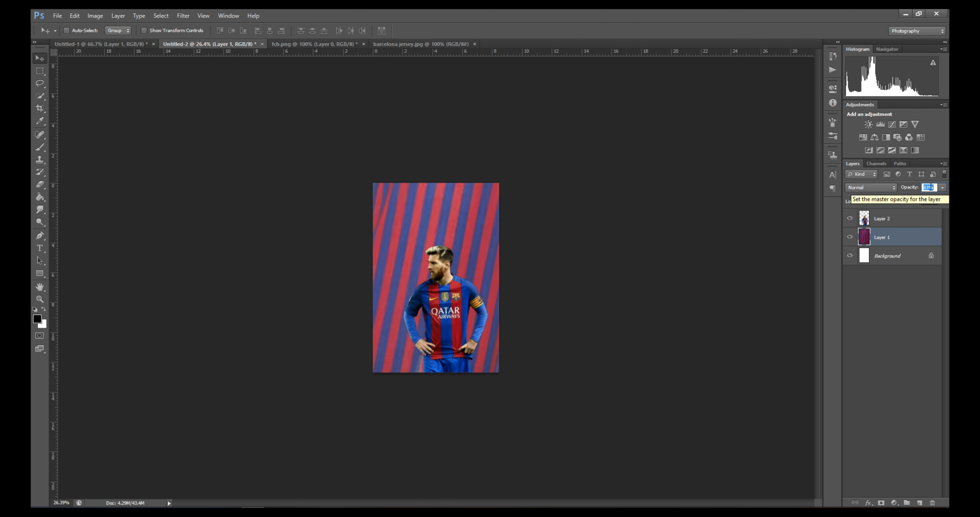
scroll(929, 187, "down", 4)
scroll(929, 187, "up", 1)
left_click(647, 257)
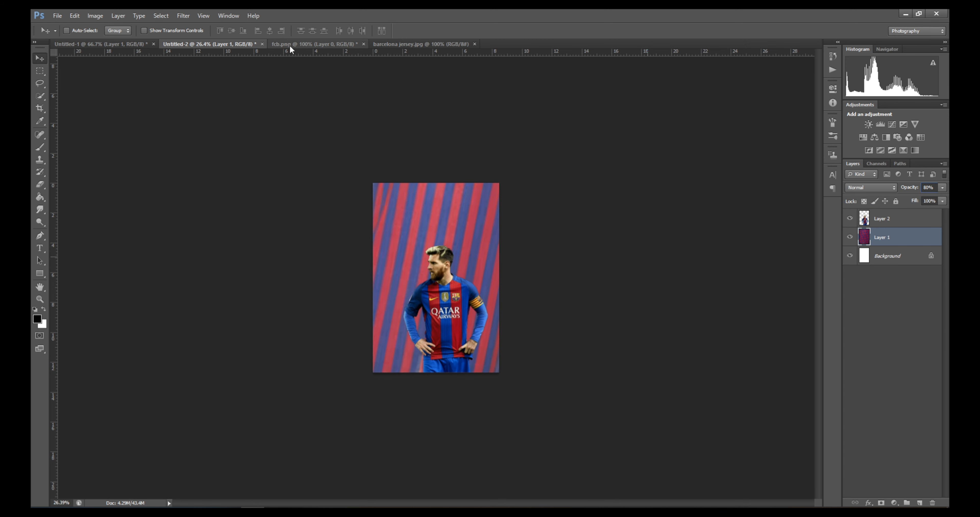
Step: Add white 12 pt text "Lionel Messi" in the Felix font above the player's head and cut the word "Messi" from it
scroll(770, 272, "up", 5)
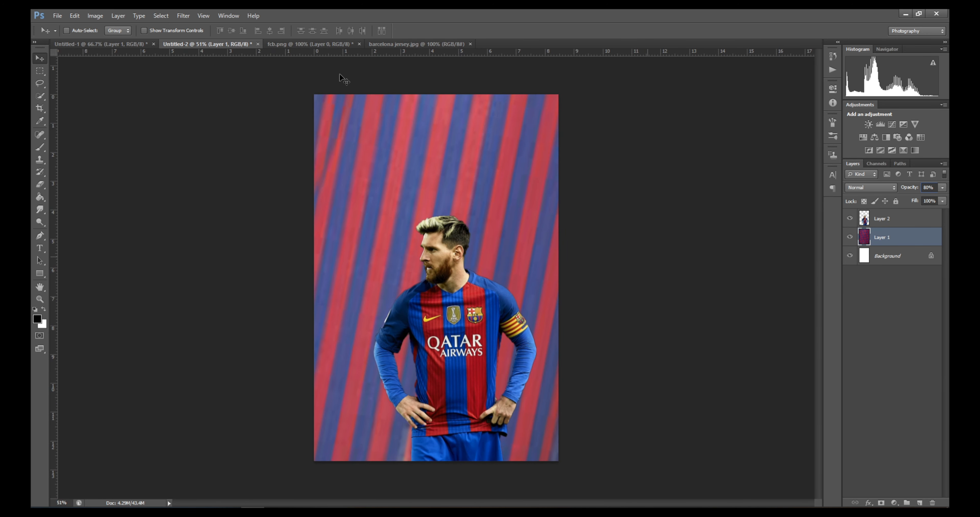
left_click(41, 248)
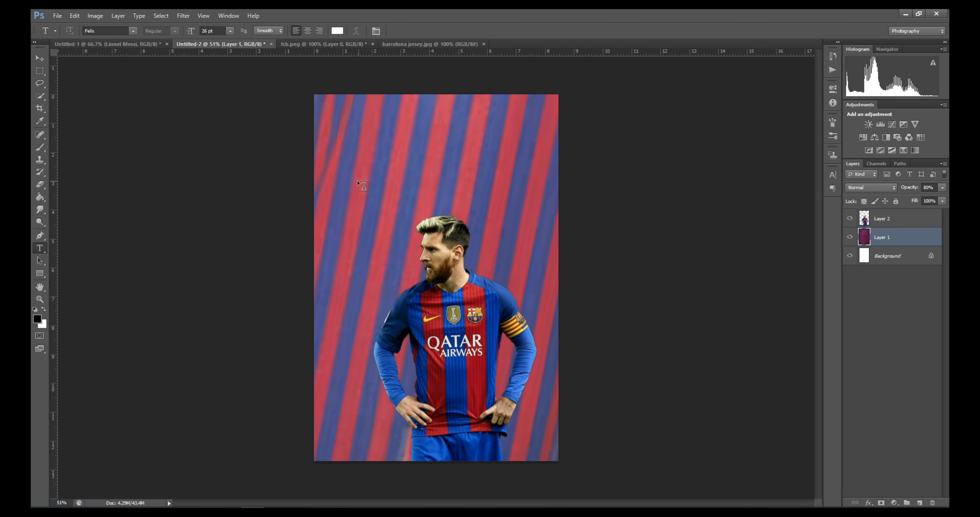
left_click(369, 179)
type("Lionel Messi")
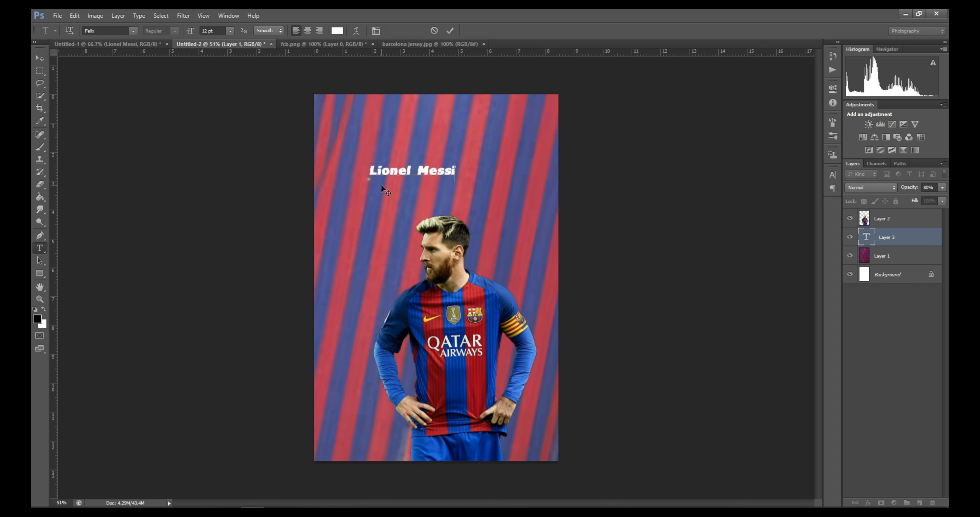
left_click_drag(414, 169, 459, 169)
right_click(442, 172)
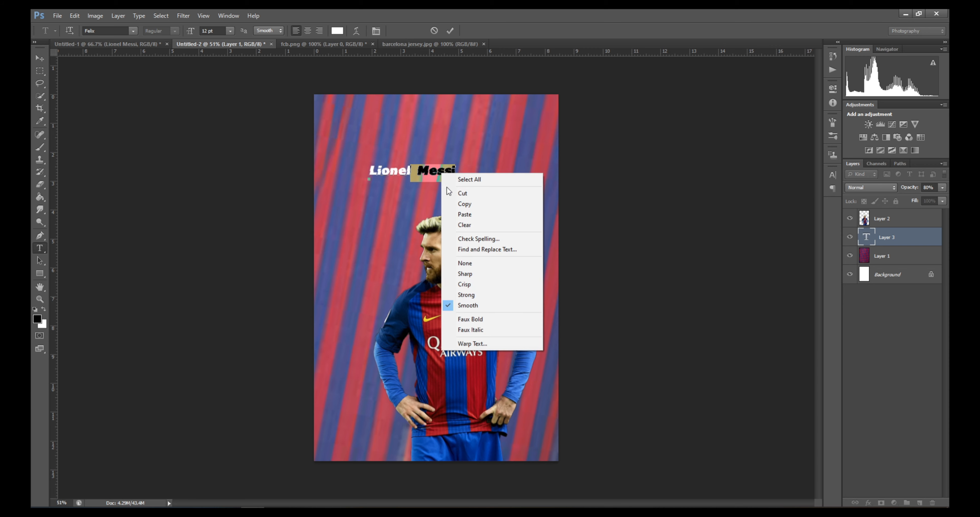
left_click(453, 197)
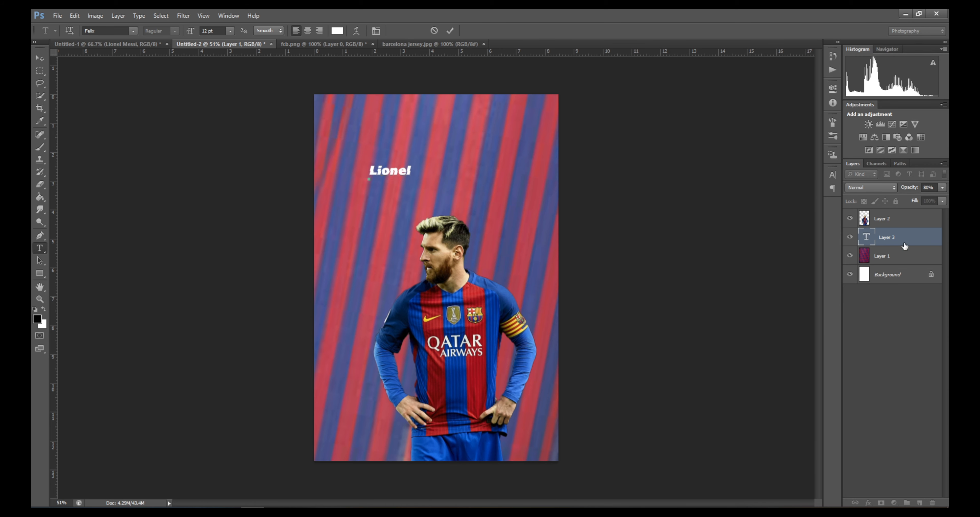
Step: Duplicate the "Lionel" text layer, move the copy just below the original and replace its text with "Messi"
right_click(915, 241)
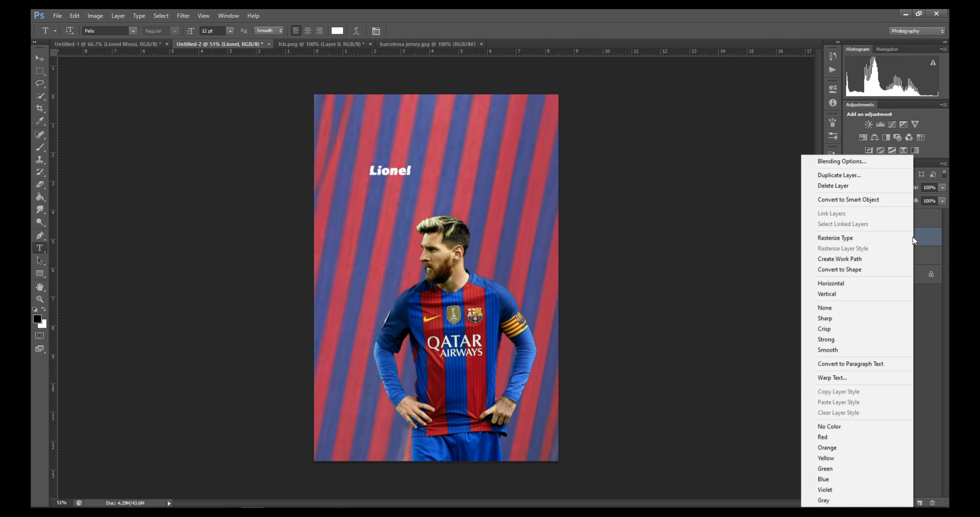
left_click(858, 173)
key("Return")
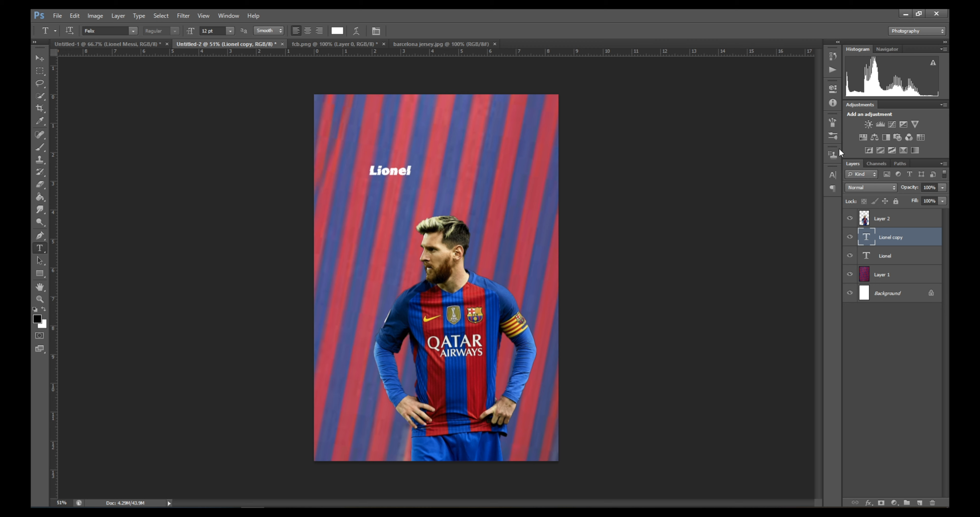
left_click(43, 56)
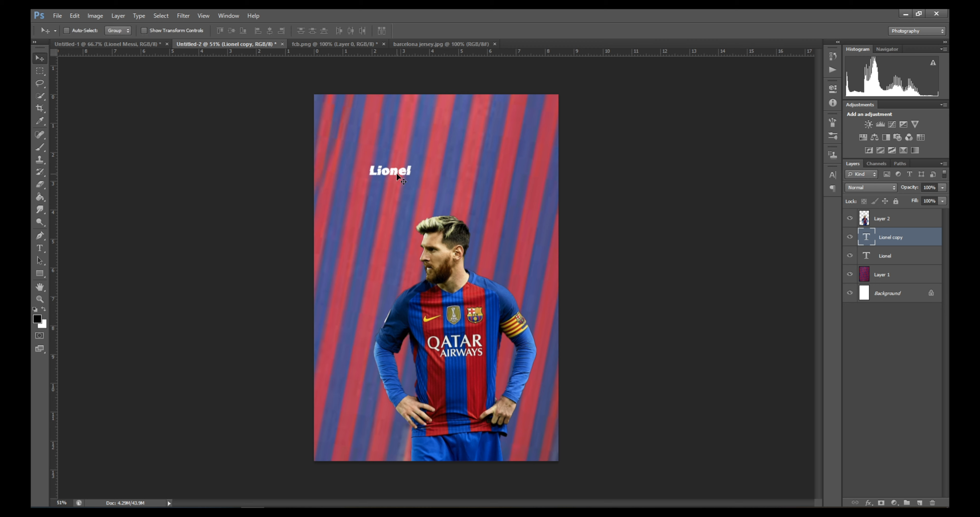
left_click_drag(395, 176, 395, 190)
left_click(36, 246)
double_click(388, 186)
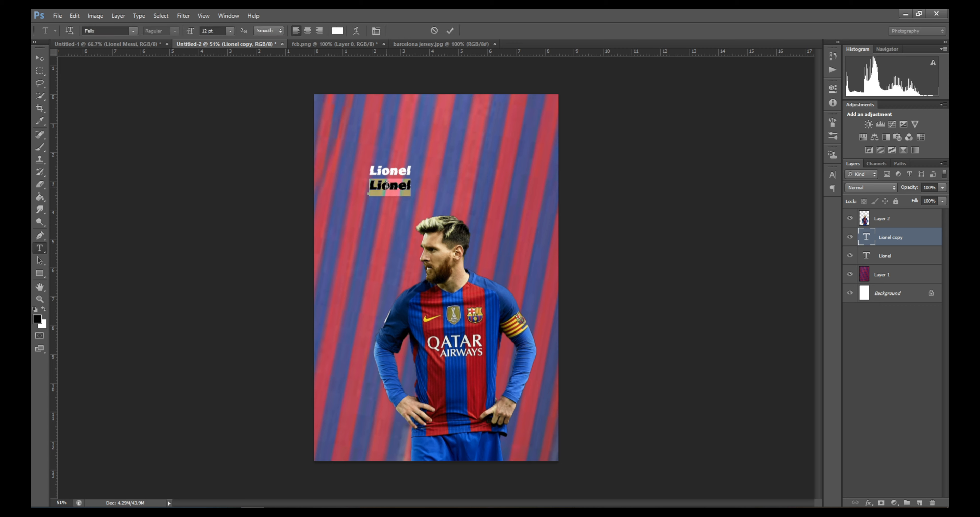
type("Messi")
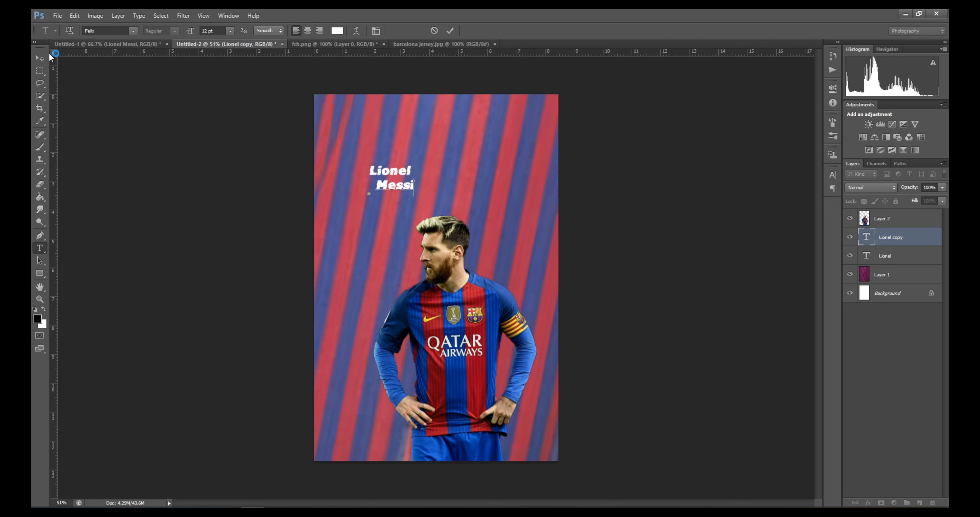
Step: Format the "Lionel" text as subscript with small caps
left_click(887, 261)
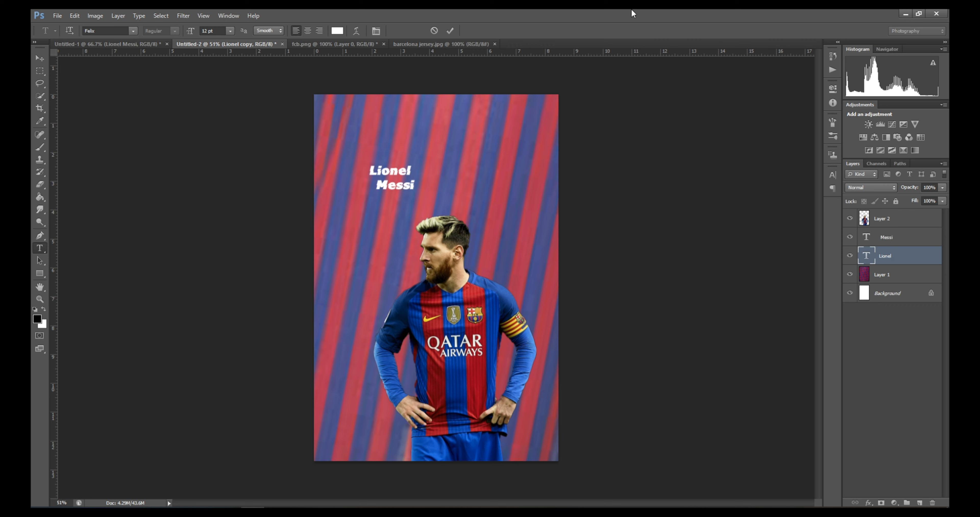
double_click(382, 171)
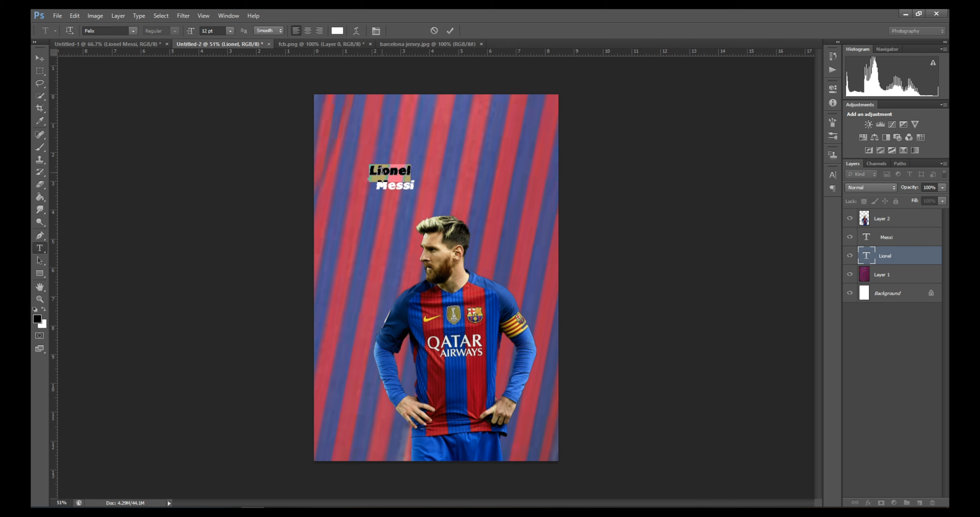
left_click(376, 31)
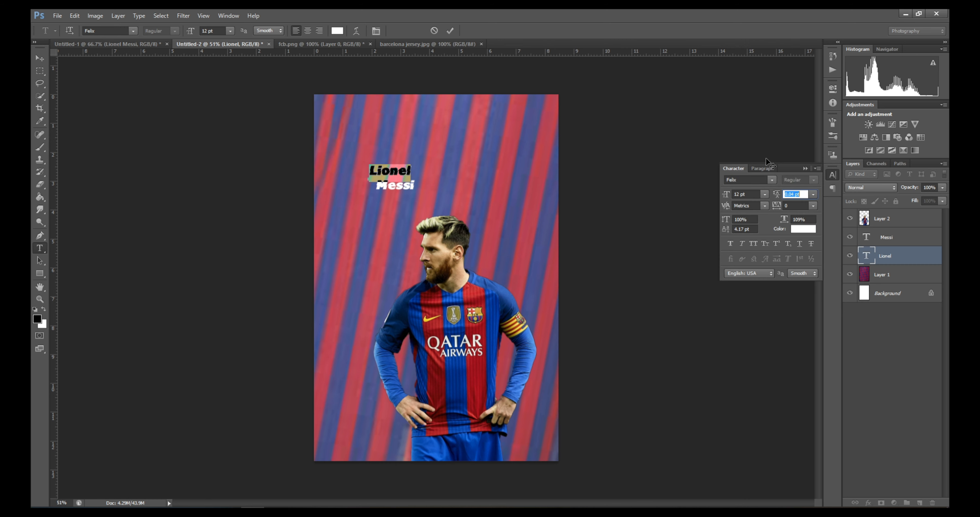
left_click(787, 245)
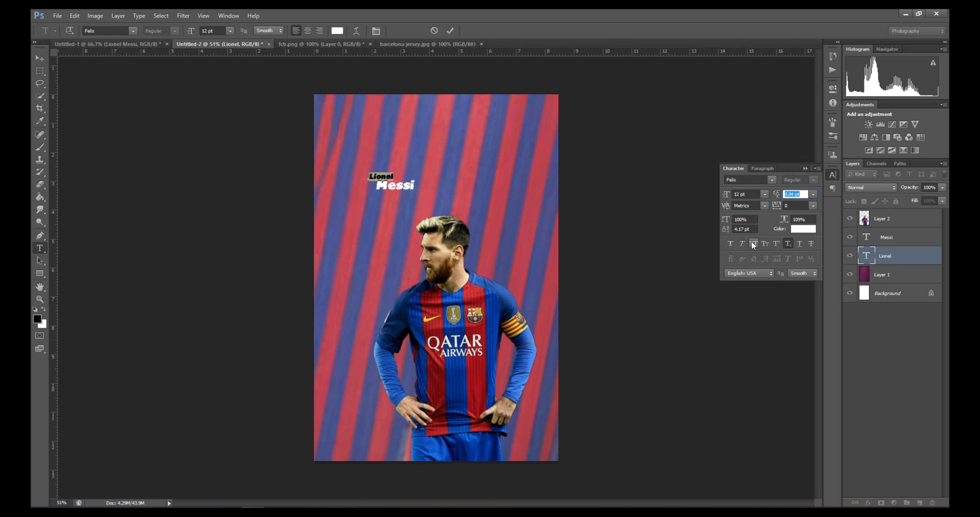
left_click(765, 244)
Step: Format the "Messi" text in all caps
left_click(906, 239)
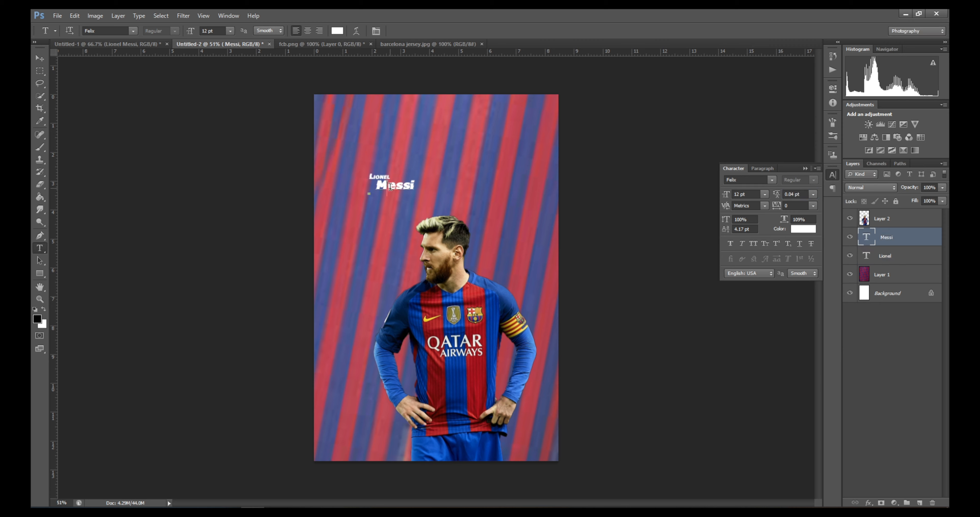
double_click(391, 187)
left_click(755, 240)
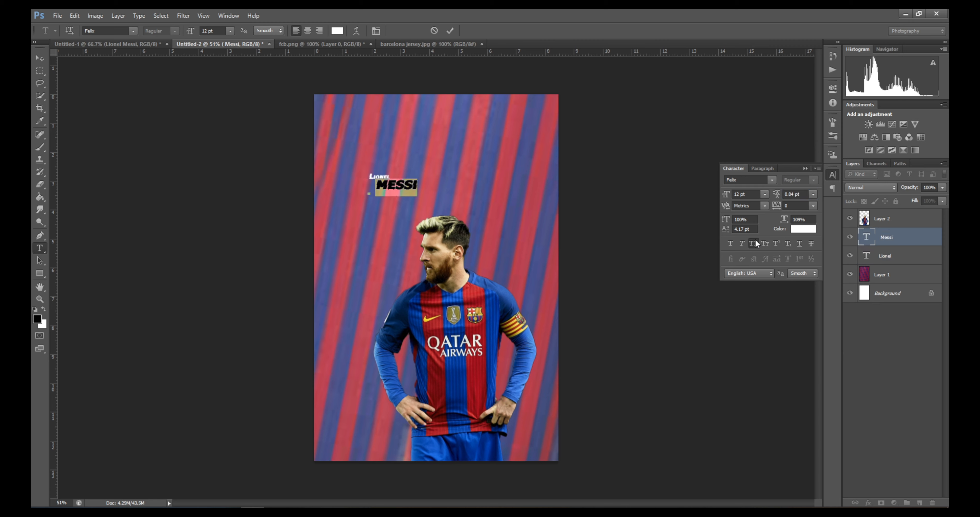
left_click(766, 245)
left_click(763, 244)
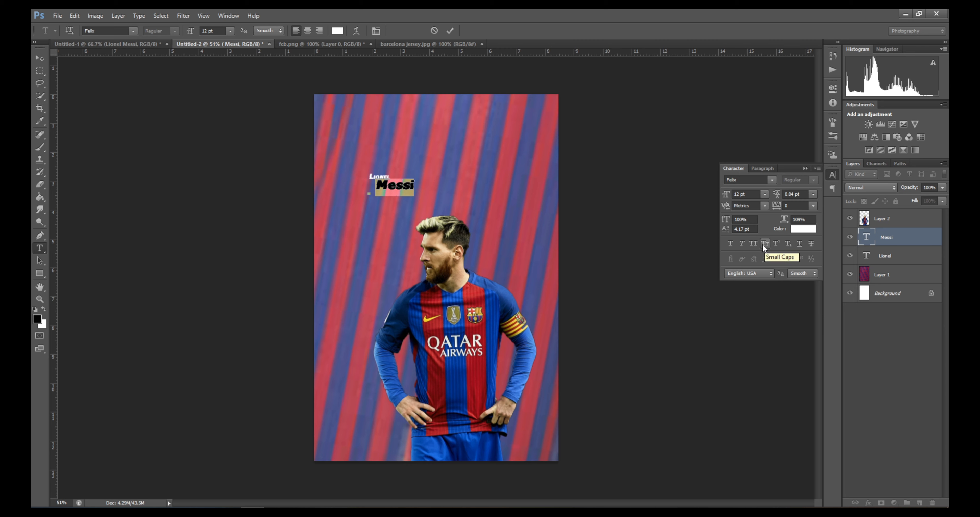
left_click(753, 244)
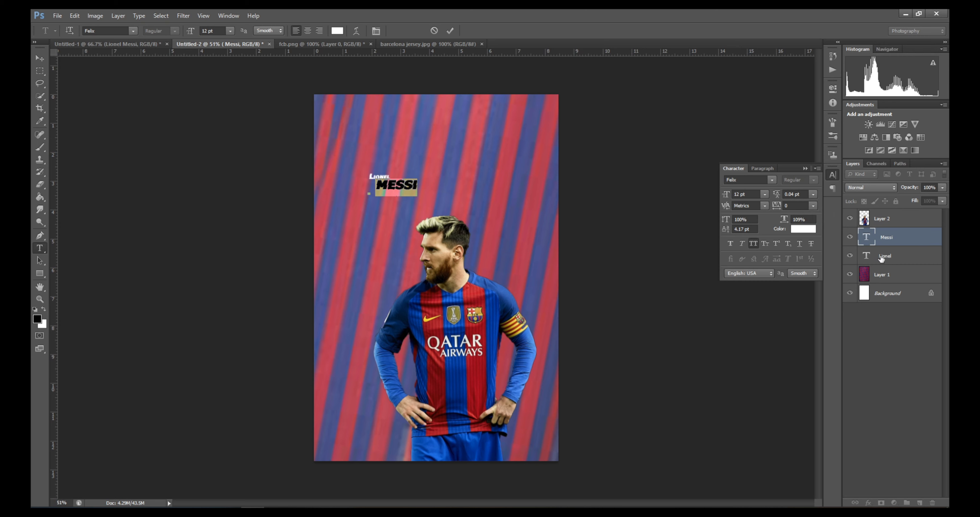
left_click(804, 168)
Step: Nudge the "Lionel" text to the right so it sits just above the first letters of "MESSI"
left_click(871, 253)
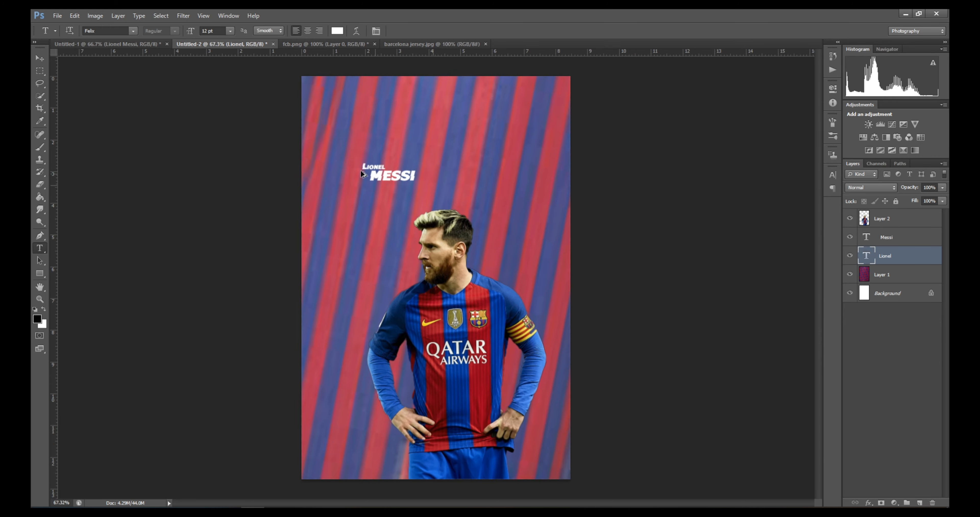
scroll(396, 163, "up", 5)
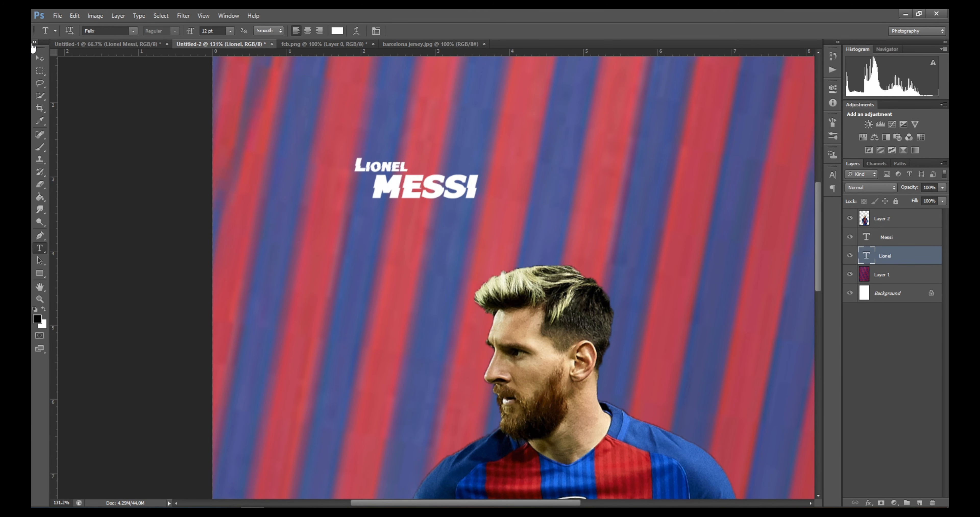
left_click(40, 59)
key("shift+Right")
key("shift+Right")
key("shift+Right")
key("shift+Right")
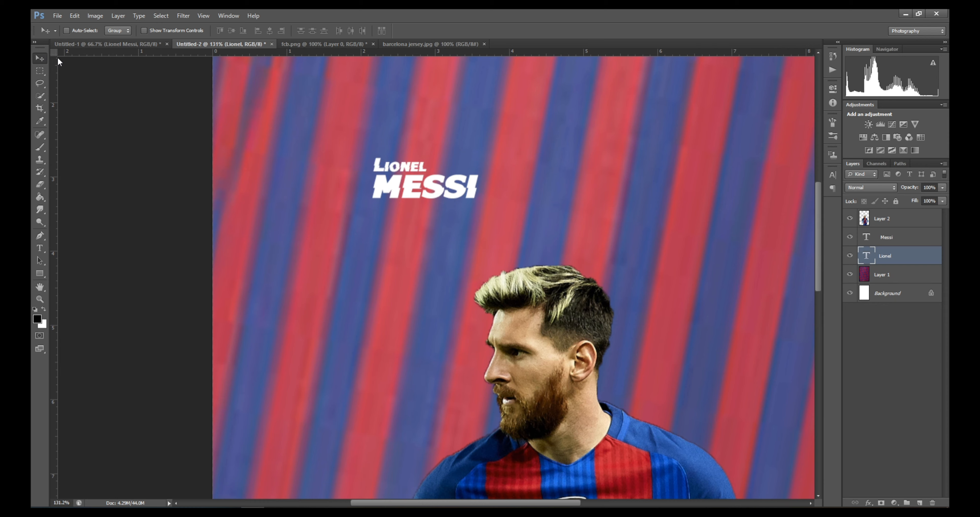
key("shift+Right")
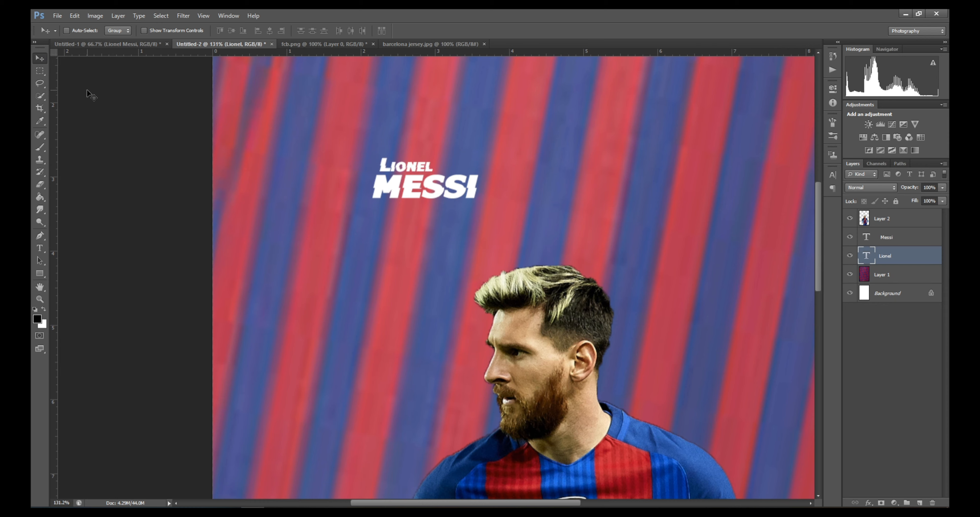
key("shift+Left")
key("Right")
key("Right")
key("Right")
key("Right")
key("Right")
key("Down")
key("Down")
key("Down")
key("Down")
key("Down")
key("Down")
key("Down")
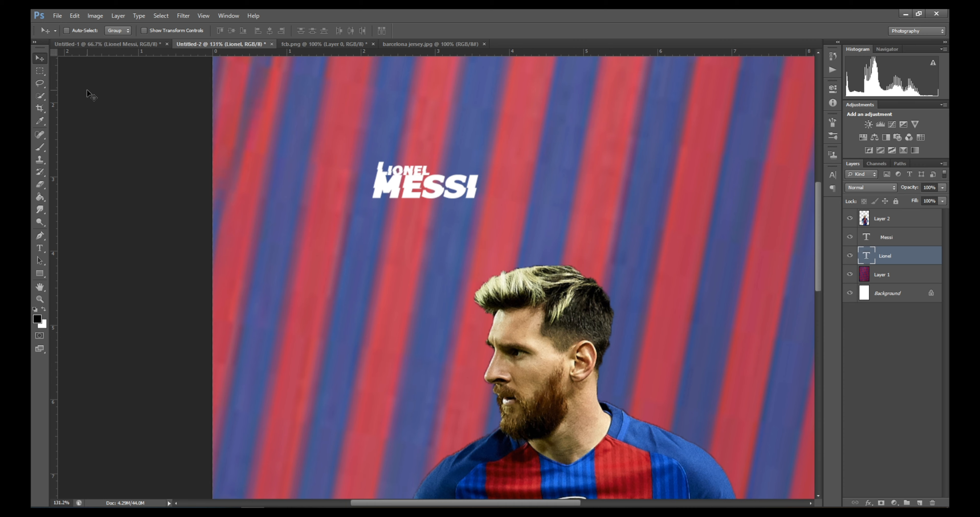
key("Up")
key("Up")
key("Up")
key("Up")
key("Up")
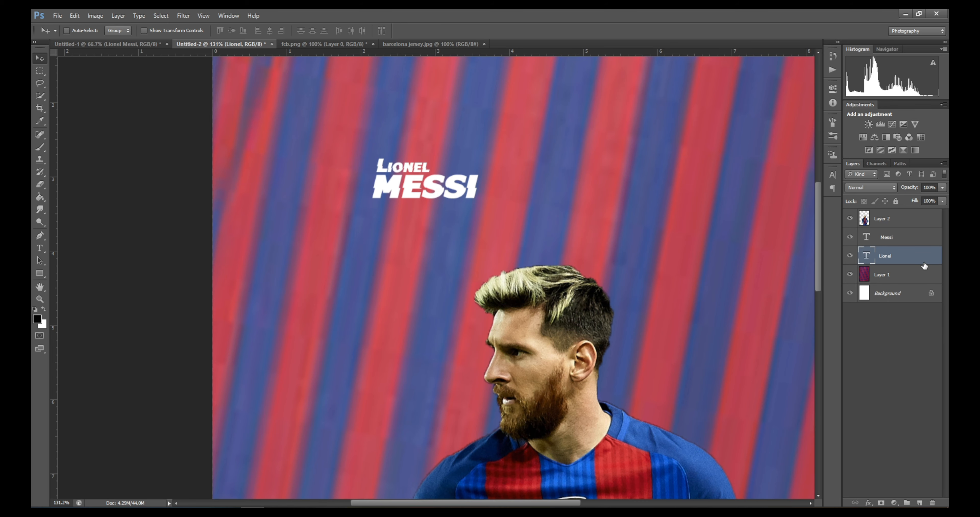
Step: Scale both name text layers together to about 494% so they span the poster behind the player's head
left_click(903, 234, "shift")
scroll(637, 330, "down", 5)
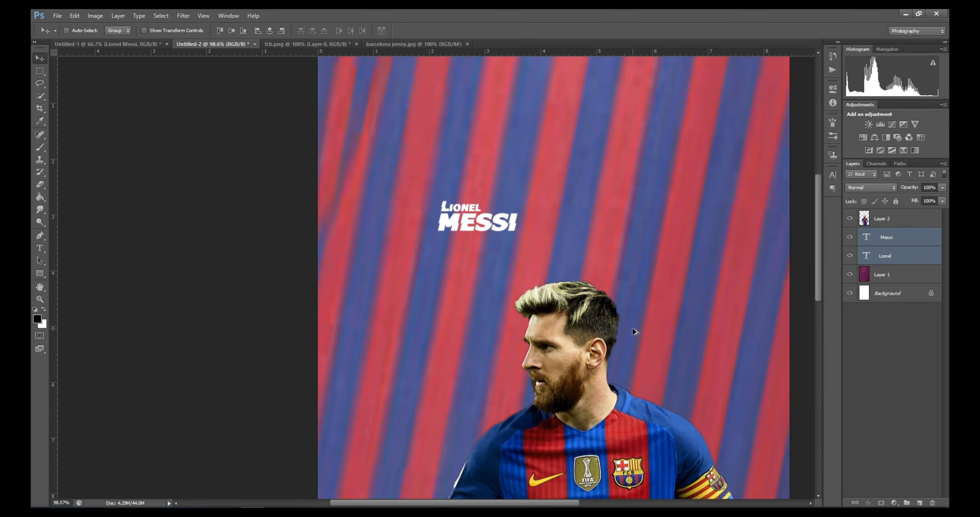
scroll(640, 331, "down", 1)
left_click(192, 31)
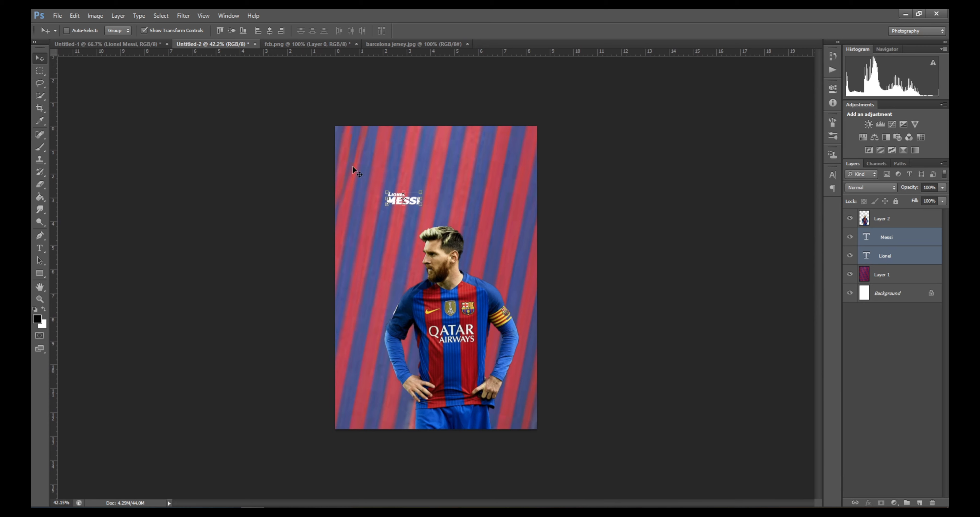
left_click_drag(421, 206, 523, 274)
left_click_drag(386, 194, 395, 215)
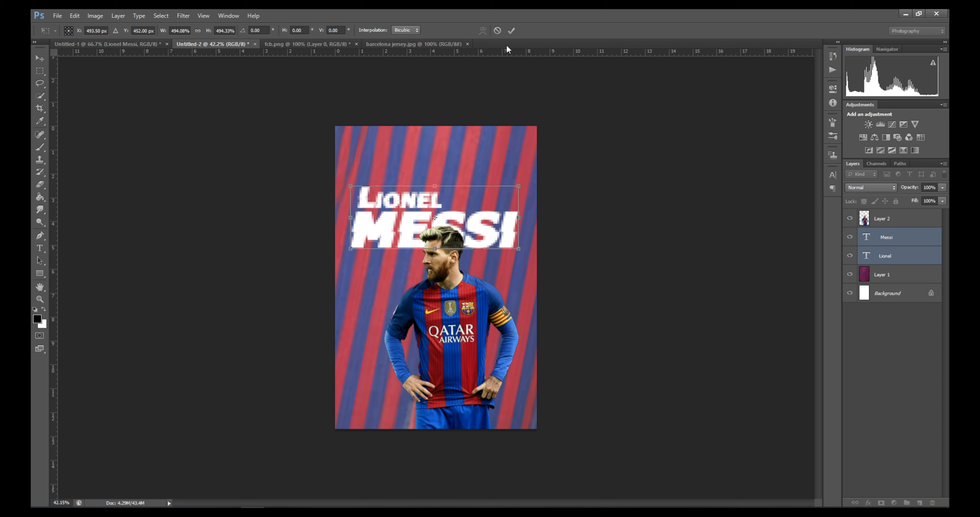
left_click(512, 31)
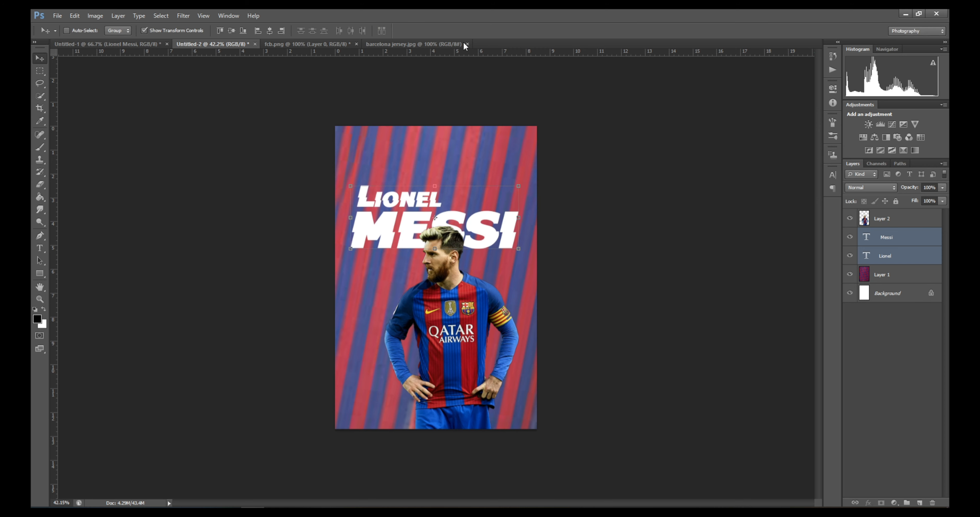
left_click(192, 31)
Step: Copy the crest from fcb.png into the poster above the player layer and shrink it to a small badge in the upper-left corner
left_click(910, 223)
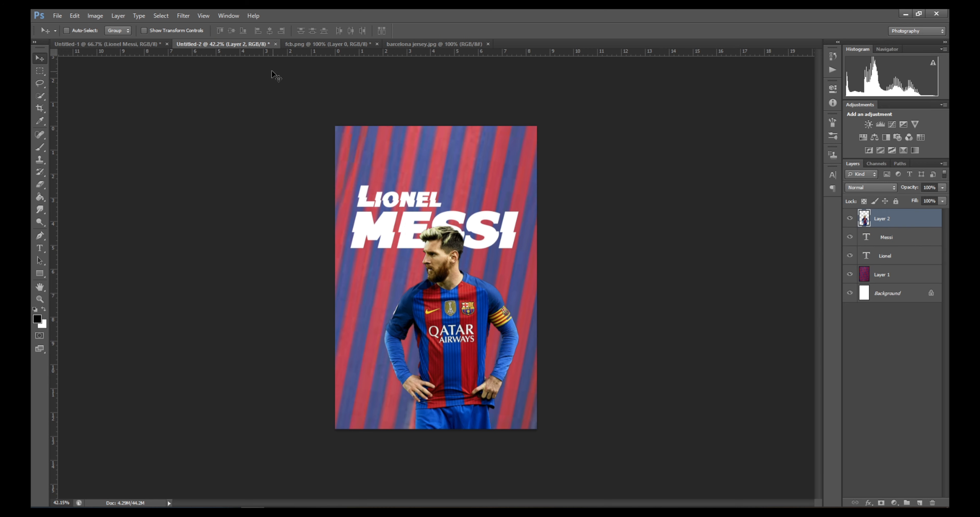
left_click(325, 44)
left_click_drag(394, 221, 364, 164)
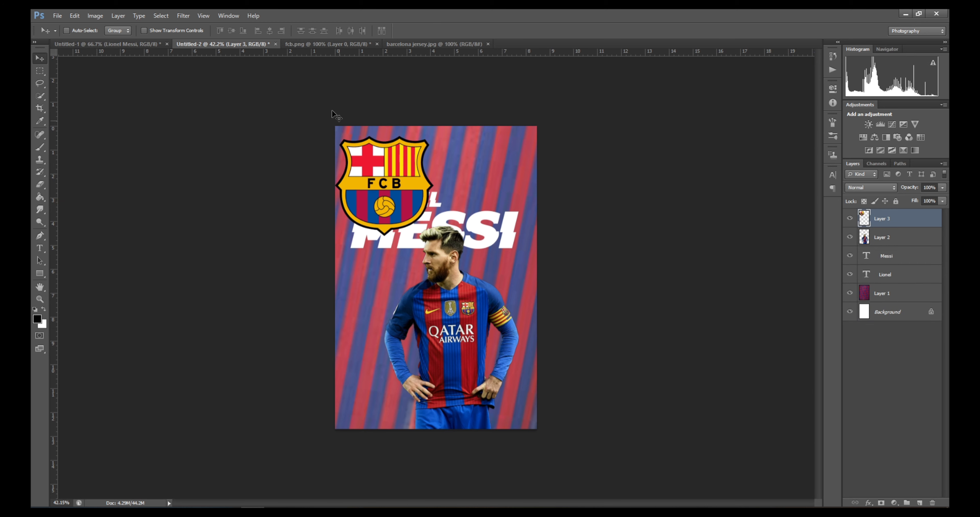
left_click(186, 31)
key("ctrl+t")
left_click_drag(433, 236, 377, 159)
left_click(511, 31)
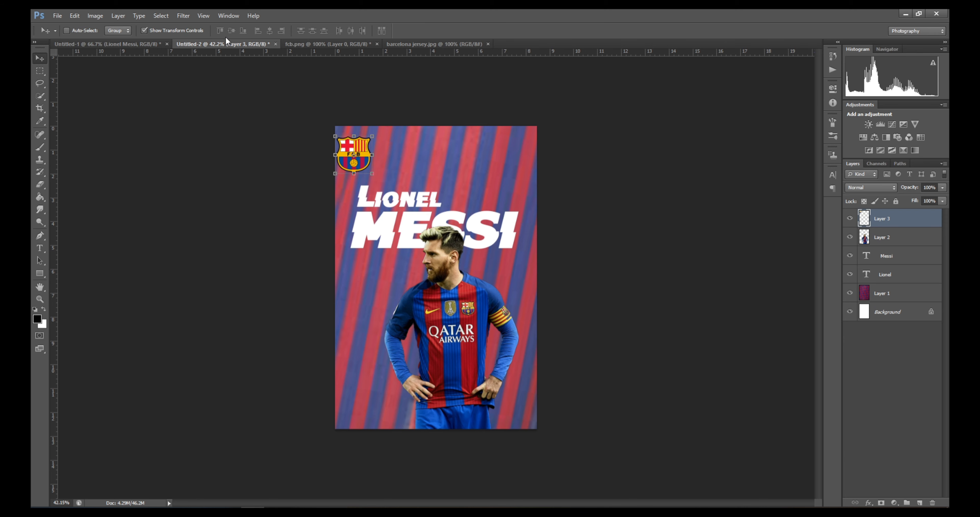
Step: Nudge the club crest slightly right and up, leaving a small margin from the poster's upper-left corner
key("shift+Right")
key("shift+Right")
key("shift+Right")
key("shift+Right")
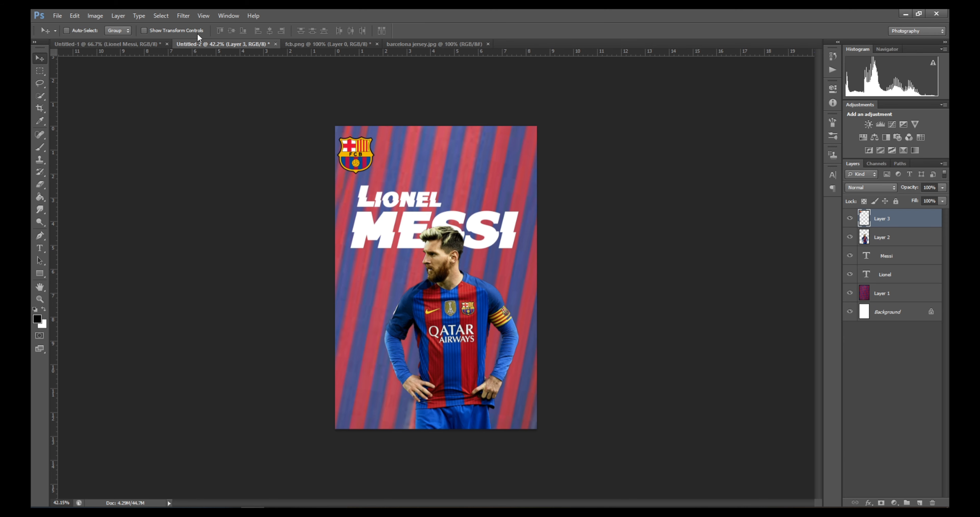
key("shift+Right")
key("shift+Up")
key("shift+Up")
key("Left")
key("Left")
key("Left")
key("Left")
key("Left")
key("Left")
key("Up")
key("Up")
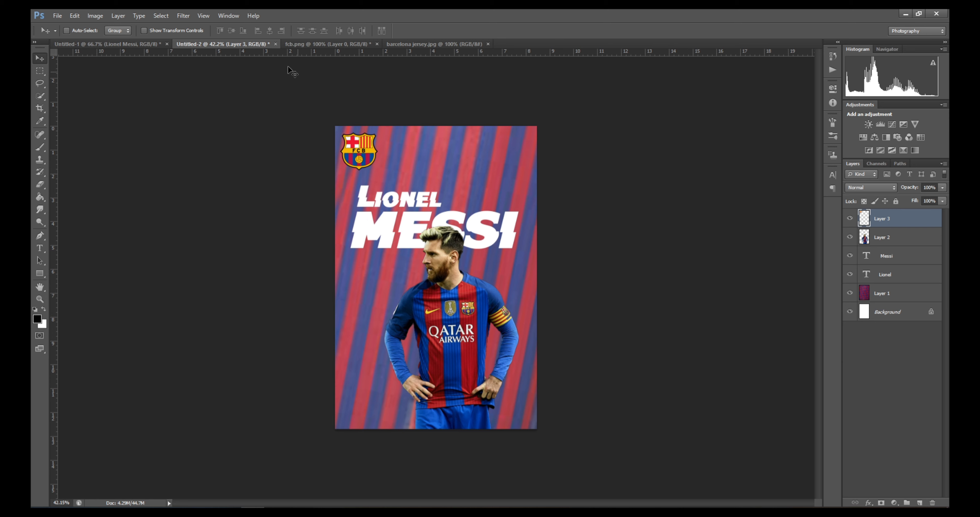
Step: Close fcb.png without saving and close barcelona jersey.jpg
left_click(378, 44)
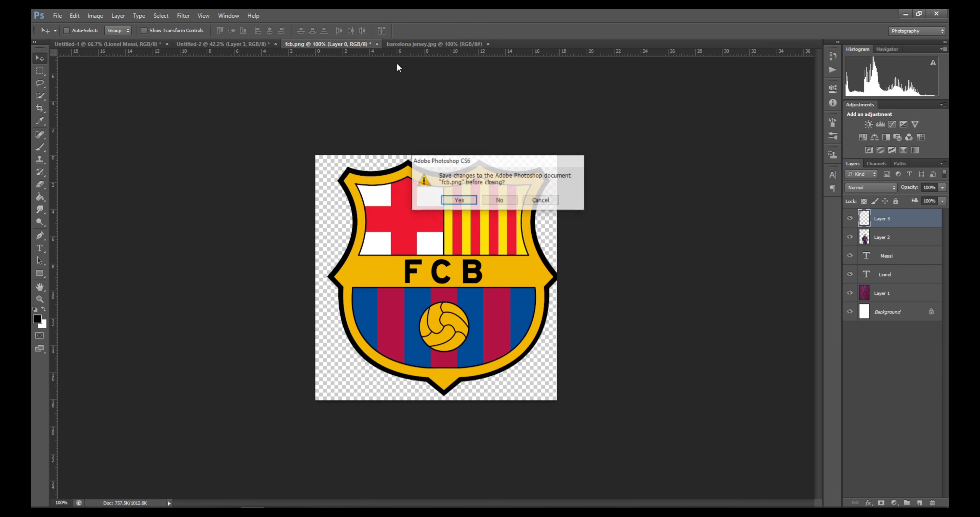
left_click(510, 199)
left_click(387, 44)
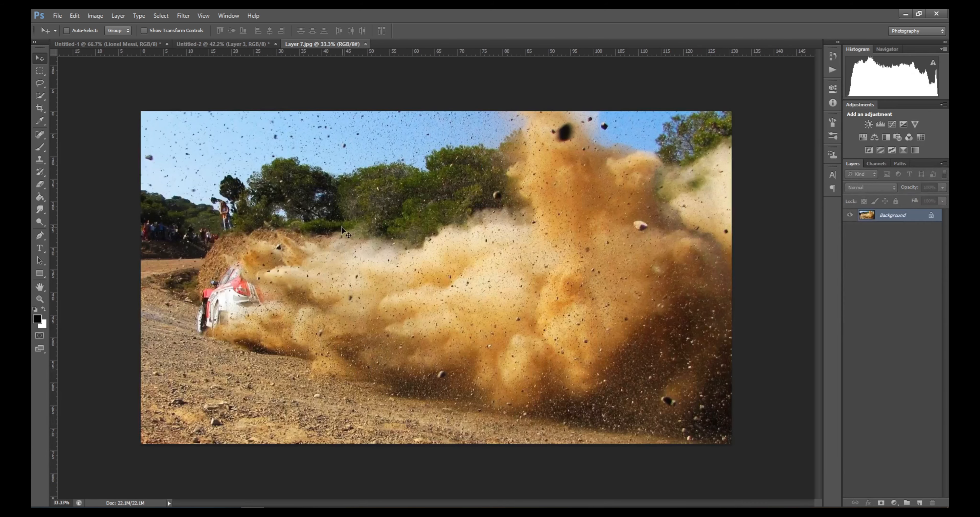
Step: Copy the dust cloud photo from Layer 7.jpg into the poster and place its layer directly below the player layer
left_click_drag(316, 262, 332, 215)
left_click_drag(385, 261, 321, 198)
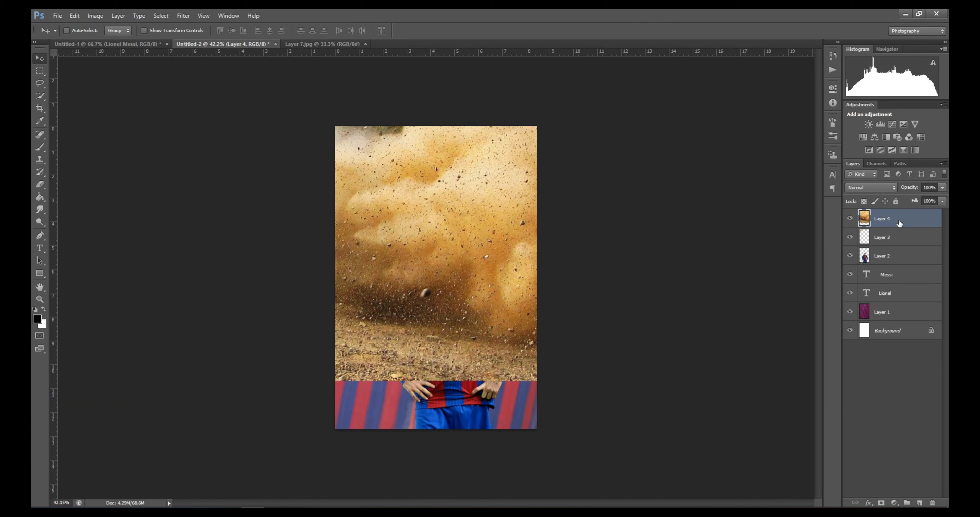
left_click_drag(898, 223, 900, 263)
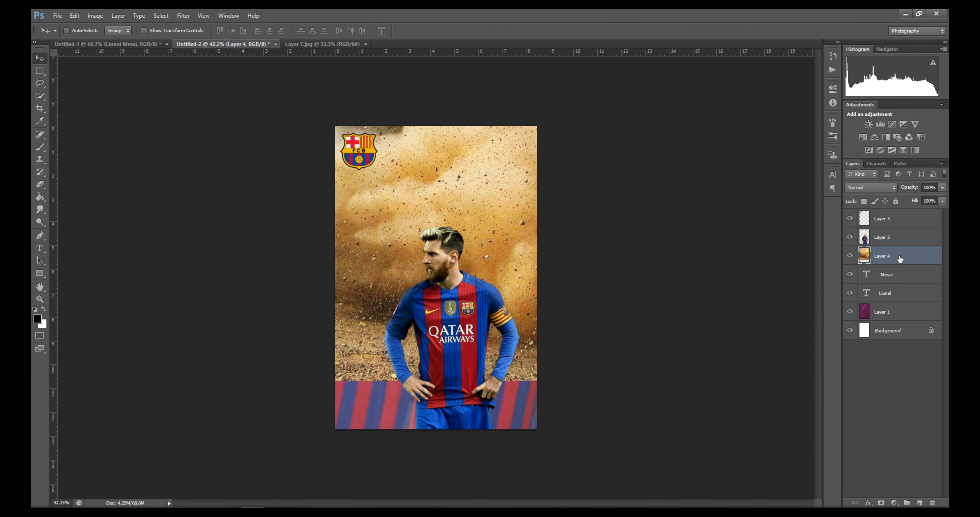
right_click(900, 257)
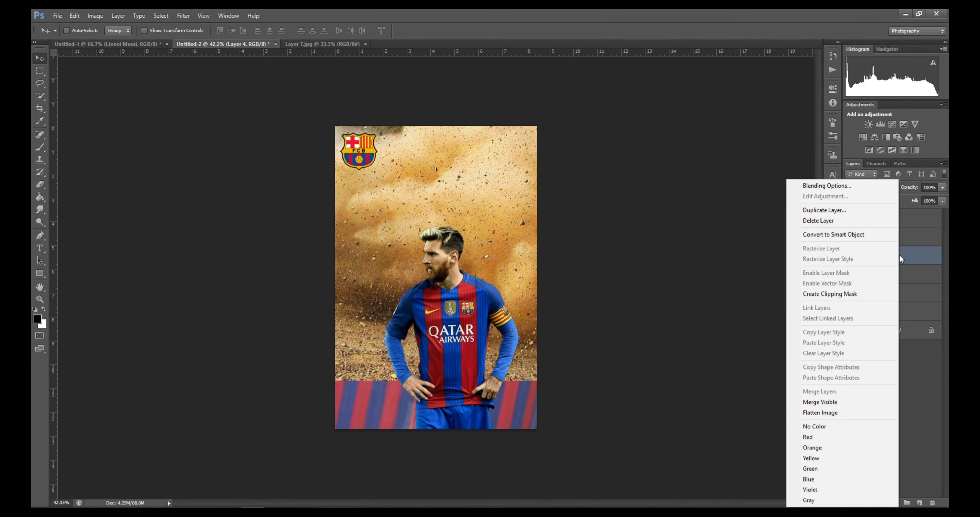
left_click(855, 293)
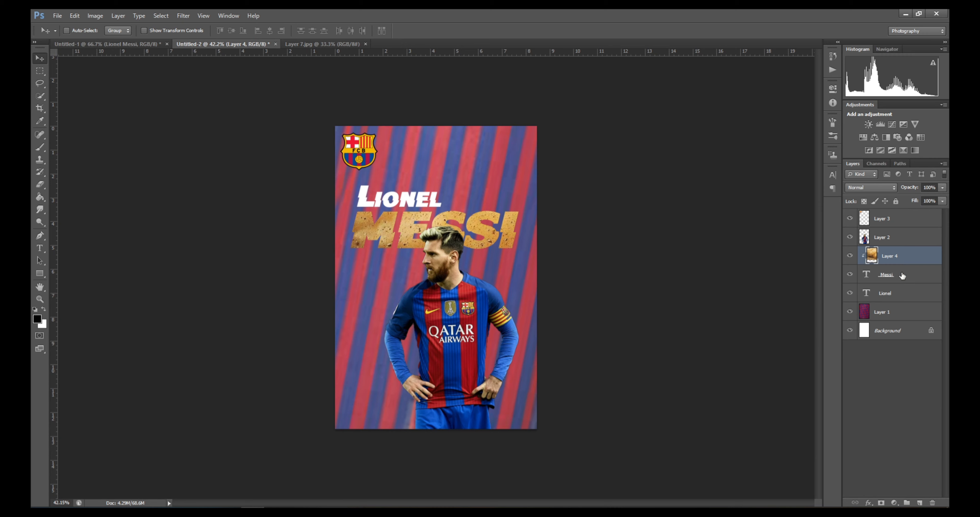
key("ctrl+alt+g")
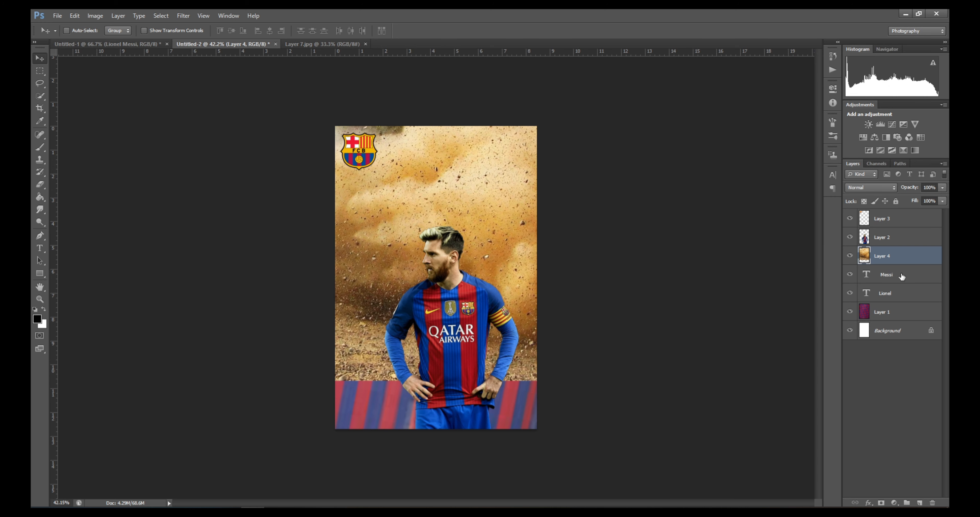
Step: Group the "Messi" and "Lionel" text layers and clip the dust photo layer to that group
left_click(902, 277)
left_click(901, 294, "shift")
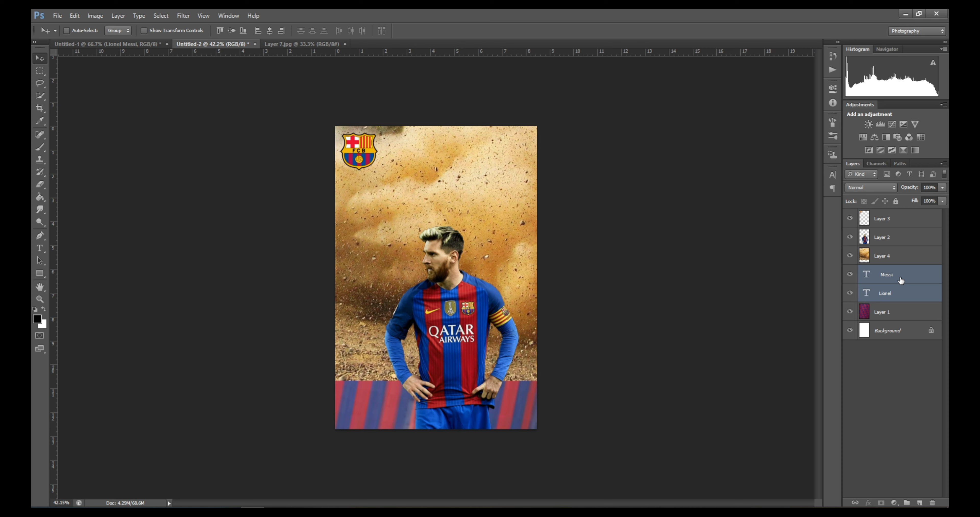
key("ctrl+g")
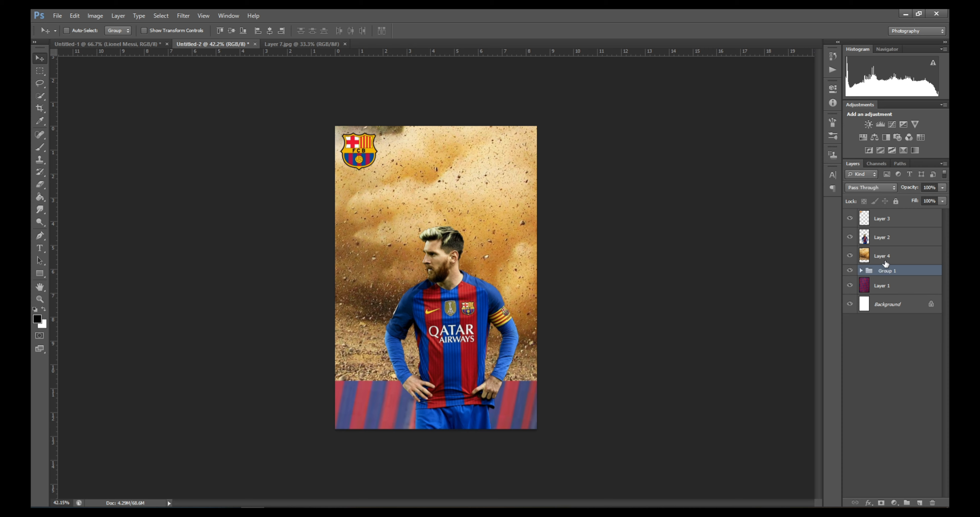
right_click(886, 256)
left_click(840, 294)
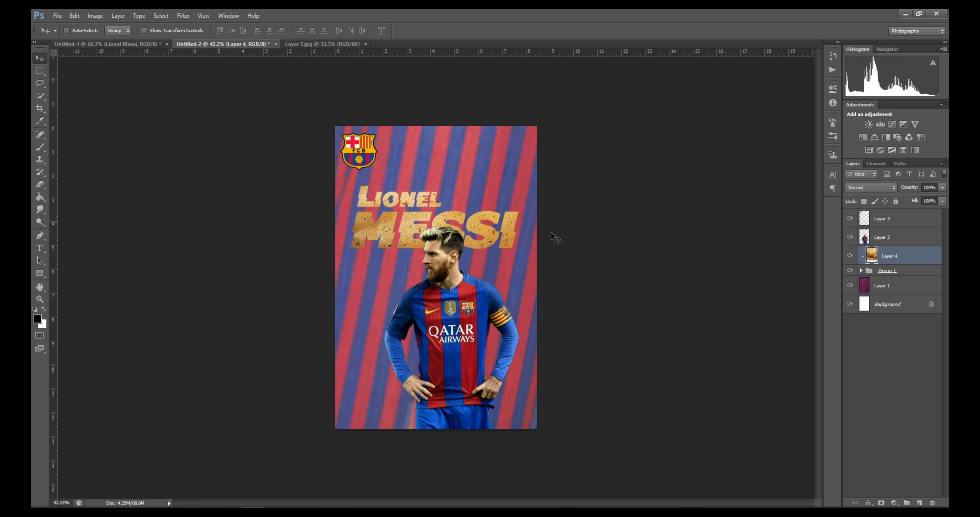
Step: Reposition the clipped dust photo and scale it to about 78% so its bright dust texture fills the name text
left_click_drag(407, 226, 349, 229)
left_click(191, 31)
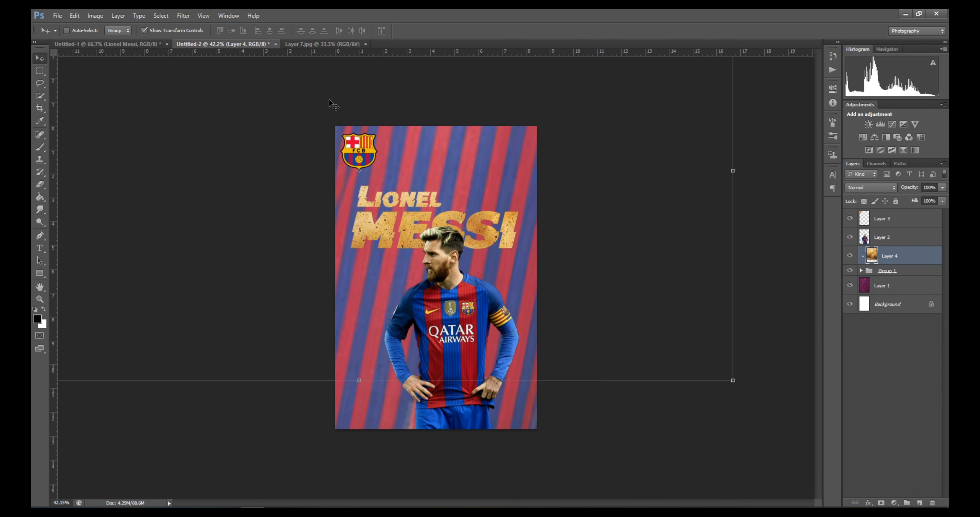
left_click_drag(726, 376, 517, 259)
left_click_drag(485, 222, 570, 282)
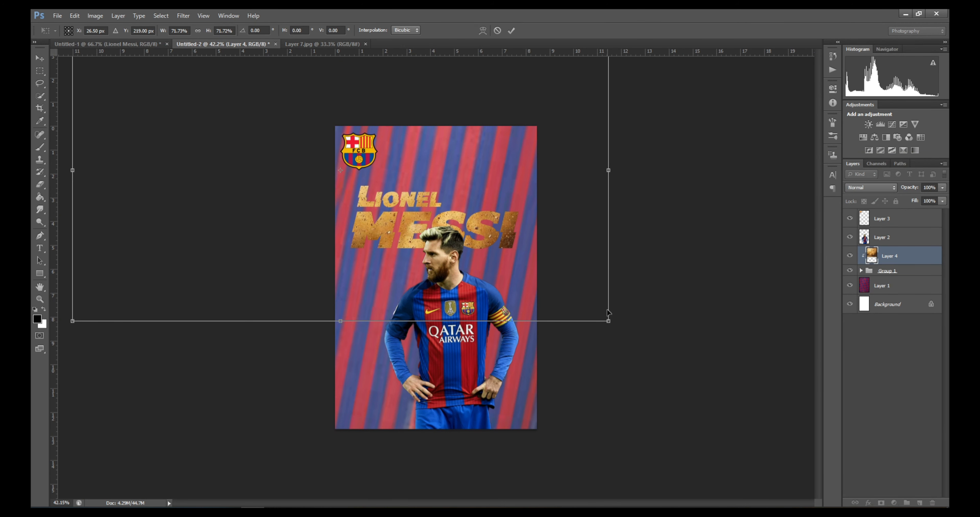
left_click_drag(608, 321, 654, 363)
left_click_drag(589, 317, 616, 333)
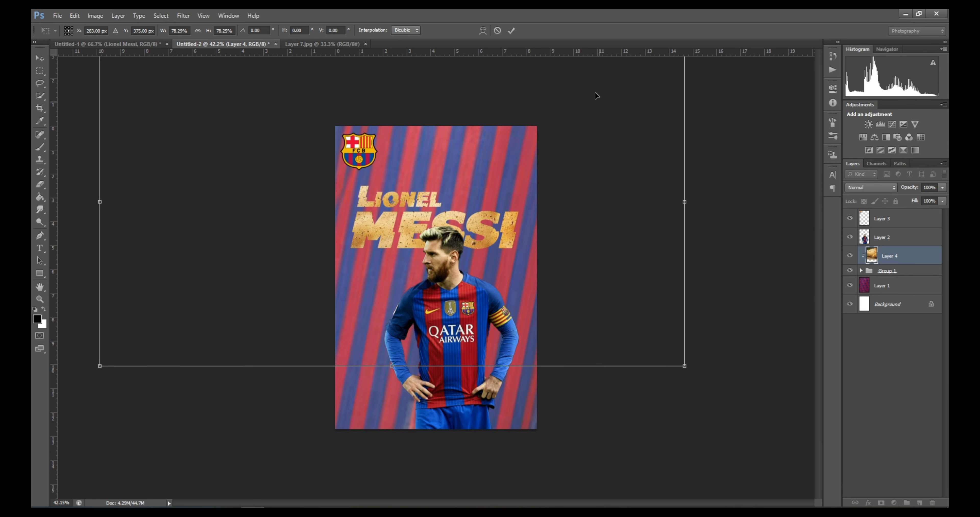
left_click(511, 31)
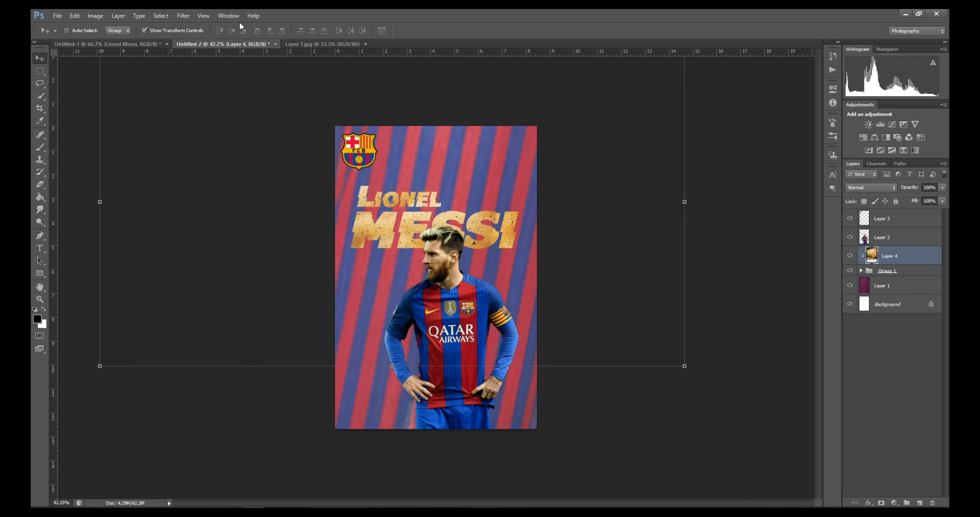
left_click(203, 30)
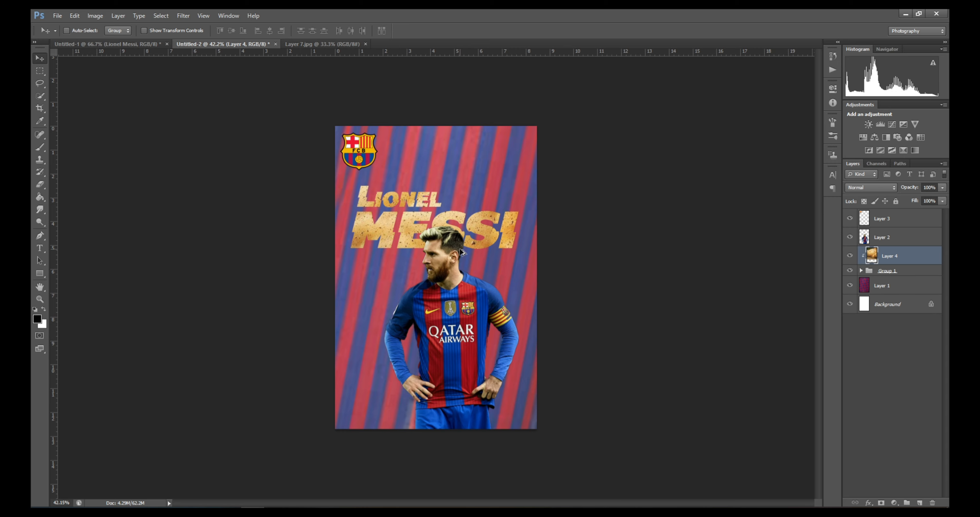
scroll(461, 251, "up", 3)
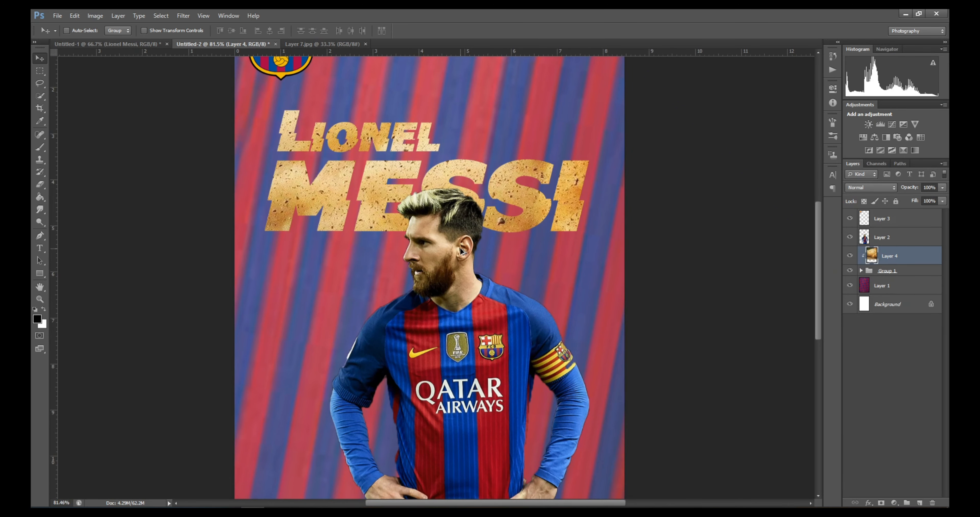
Step: Set the opacity of the striped background layer, Layer 1, to 100%
scroll(461, 250, "up", 2)
scroll(462, 250, "down", 2)
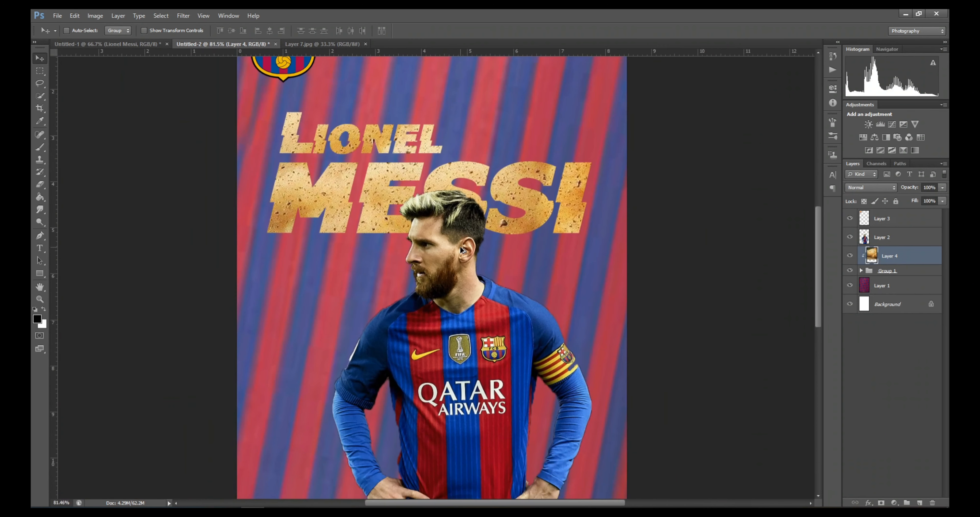
scroll(461, 250, "down", 3)
scroll(461, 250, "down", 1)
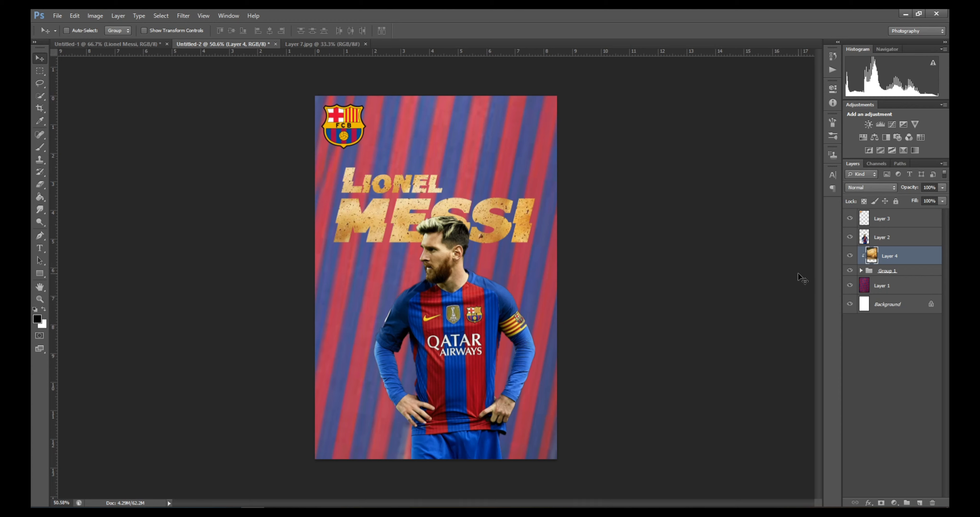
left_click(882, 284)
left_click(939, 190)
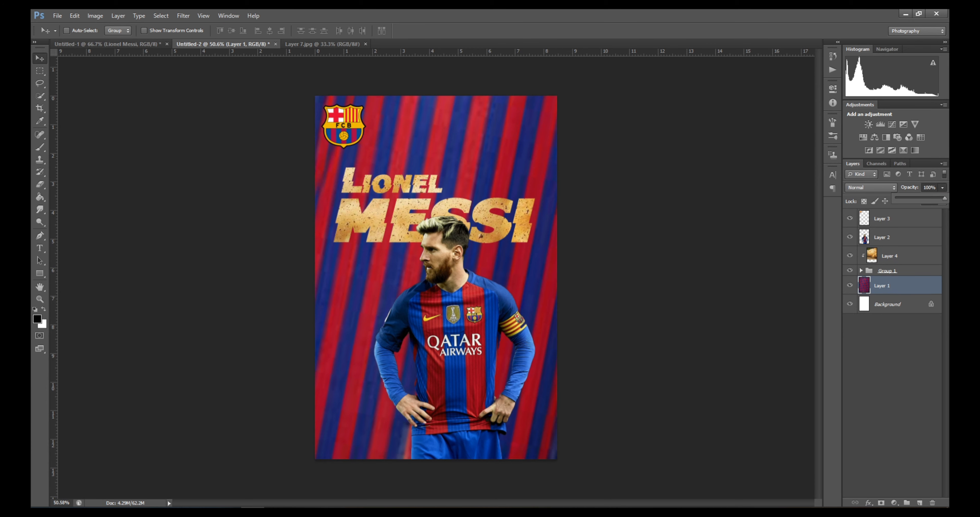
left_click(898, 289)
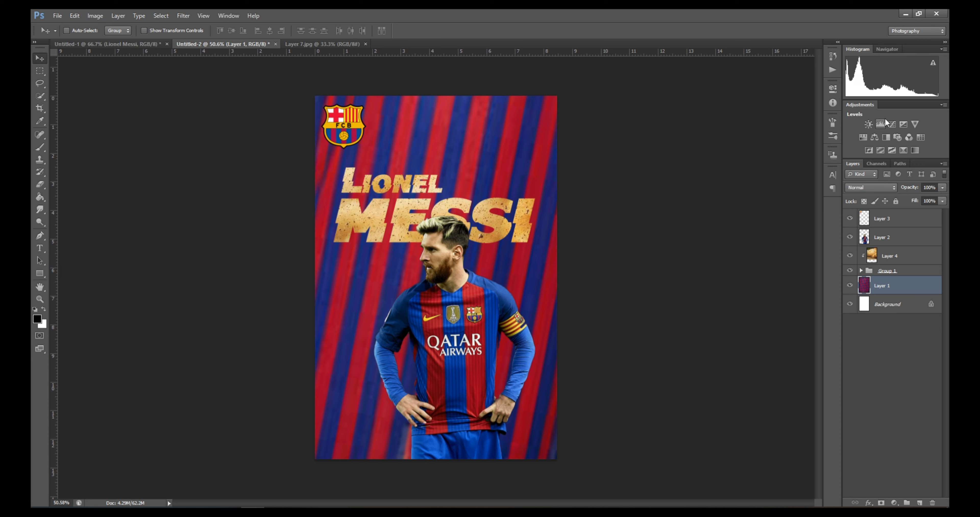
Step: Add a Levels adjustment above Layer 1 with midtones at 0.49 and the white input level at 237
left_click(882, 124)
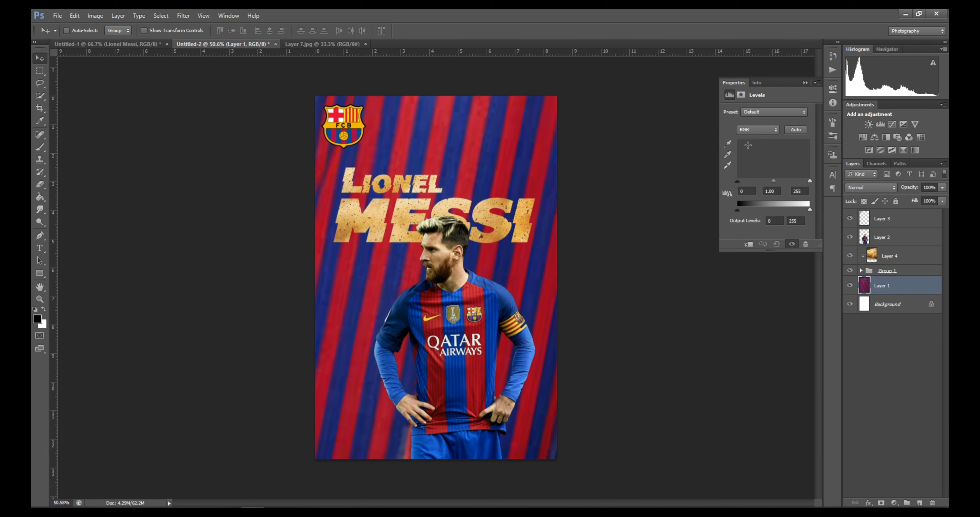
left_click_drag(738, 181, 788, 182)
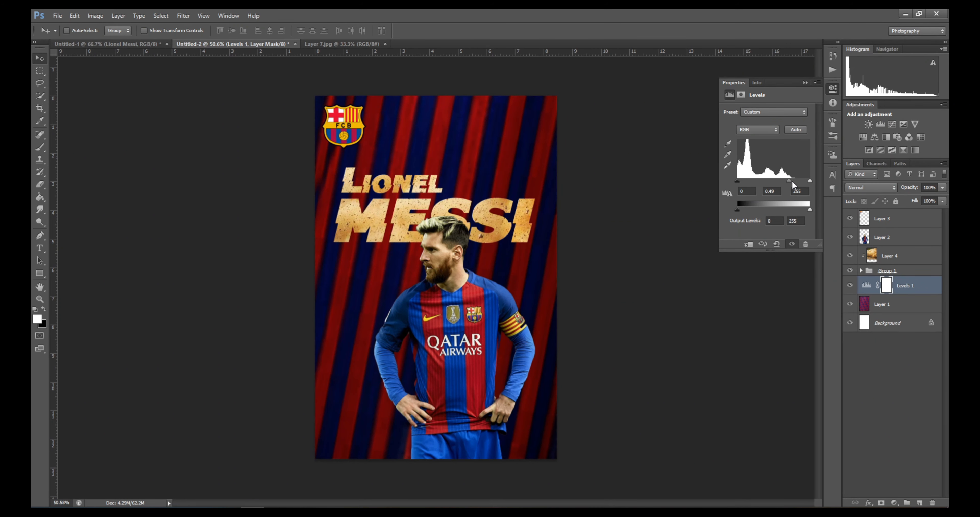
left_click_drag(809, 181, 798, 181)
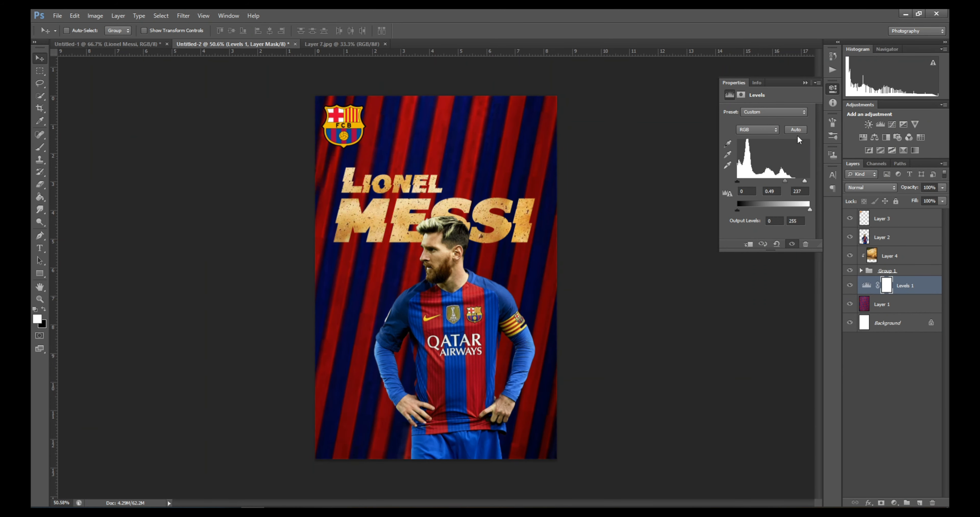
left_click(807, 83)
Step: Add a Curves adjustment above the Levels layer and raise the RGB curve's midtones slightly to brighten the background
left_click(892, 124)
left_click_drag(745, 198, 777, 158)
left_click(806, 82)
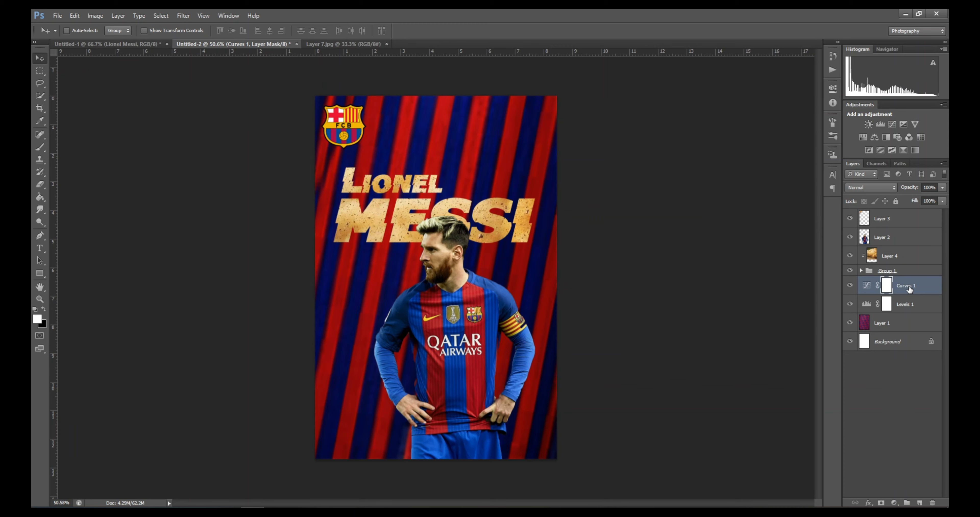
Step: Clip the Curves and Levels adjustments to the striped background layer so they affect only Layer 1
double_click(868, 286)
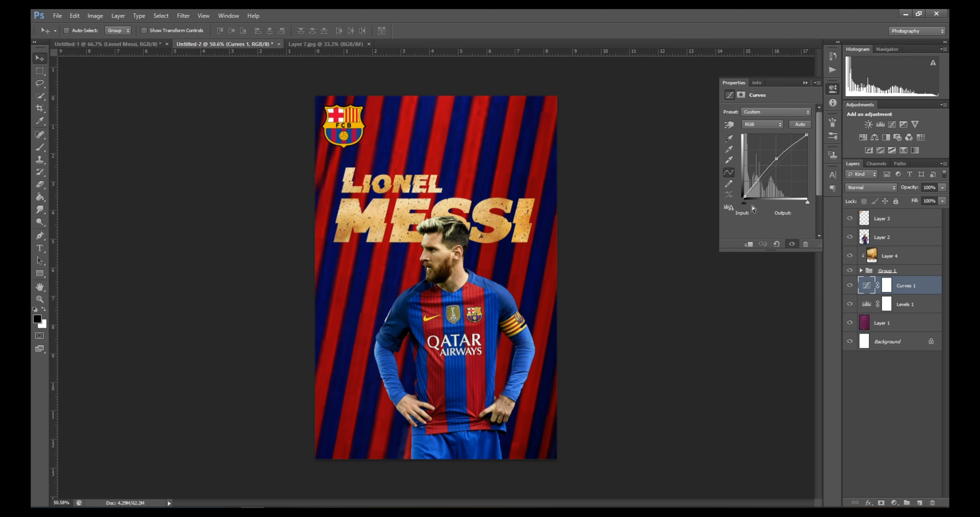
left_click(748, 244)
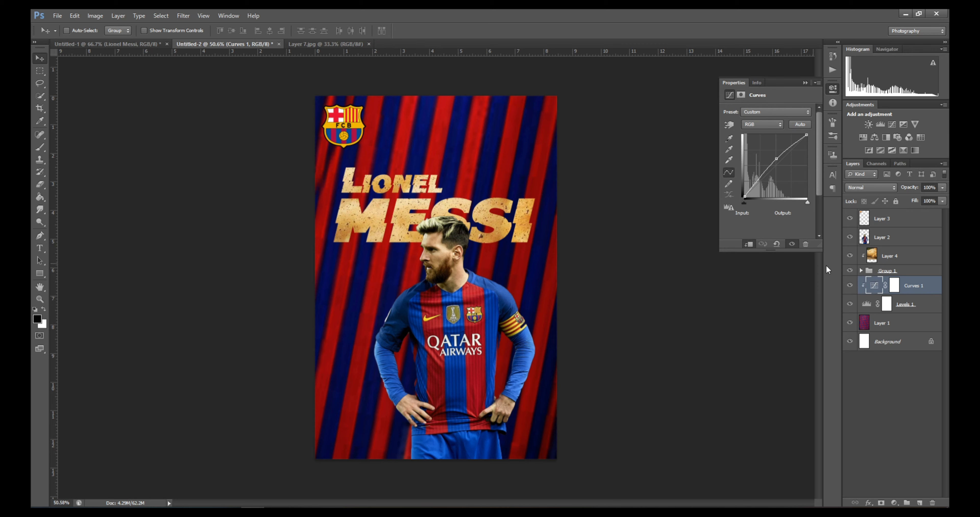
left_click(805, 83)
double_click(868, 303)
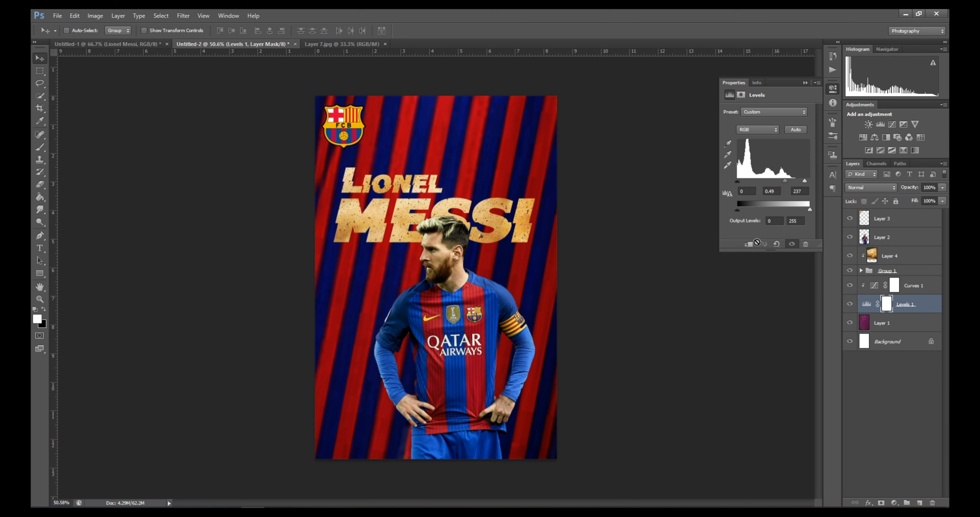
left_click(749, 243)
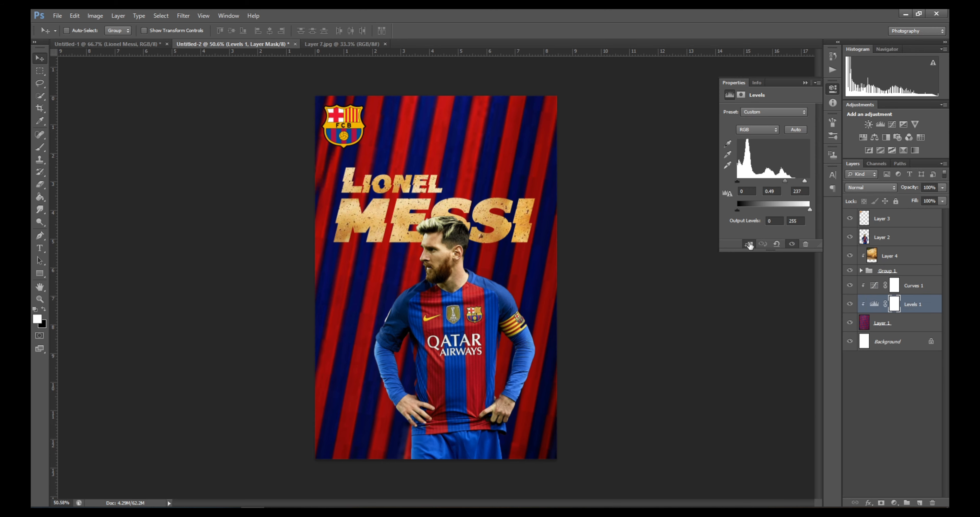
left_click(806, 83)
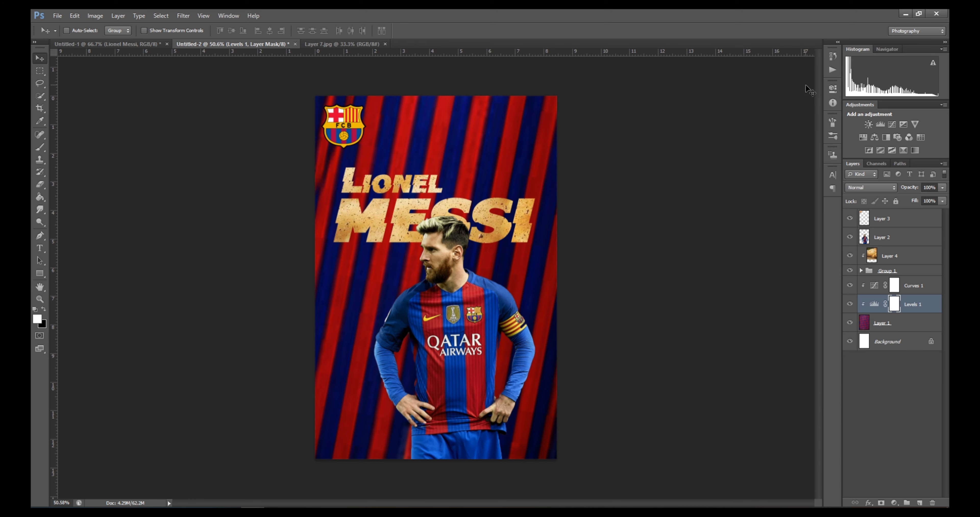
Step: Group Layer 1 with its Levels and Curves adjustments and lower the group's opacity slightly
left_click(920, 291, "ctrl")
left_click(911, 322, "ctrl")
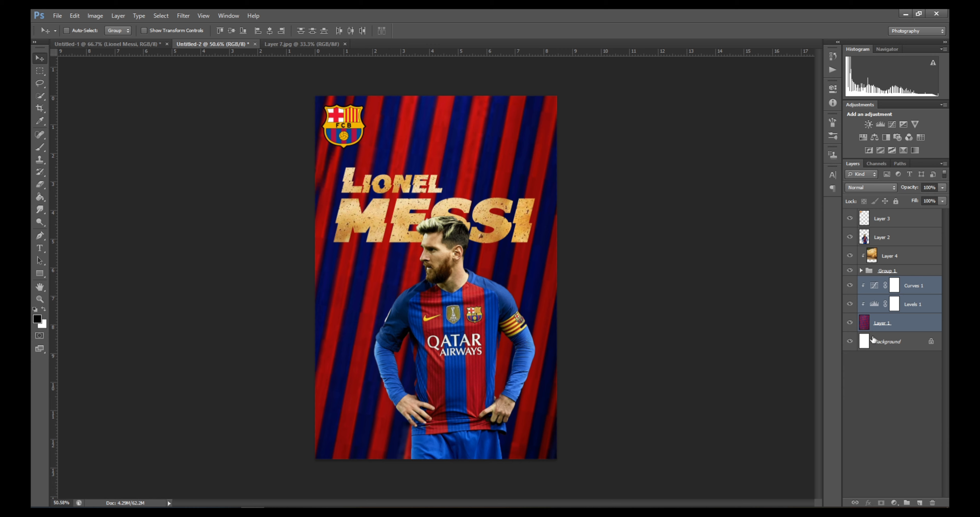
key("ctrl+g")
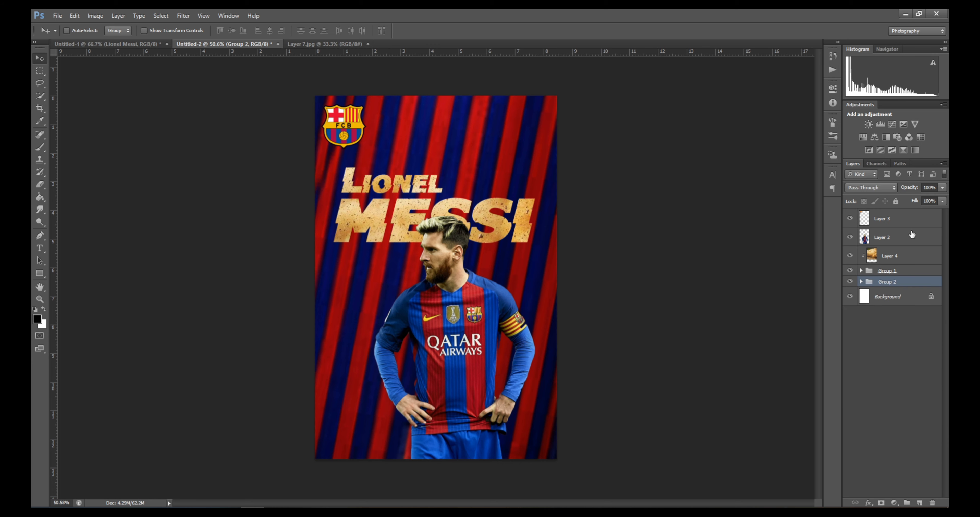
left_click(942, 188)
left_click_drag(920, 197, 920, 192)
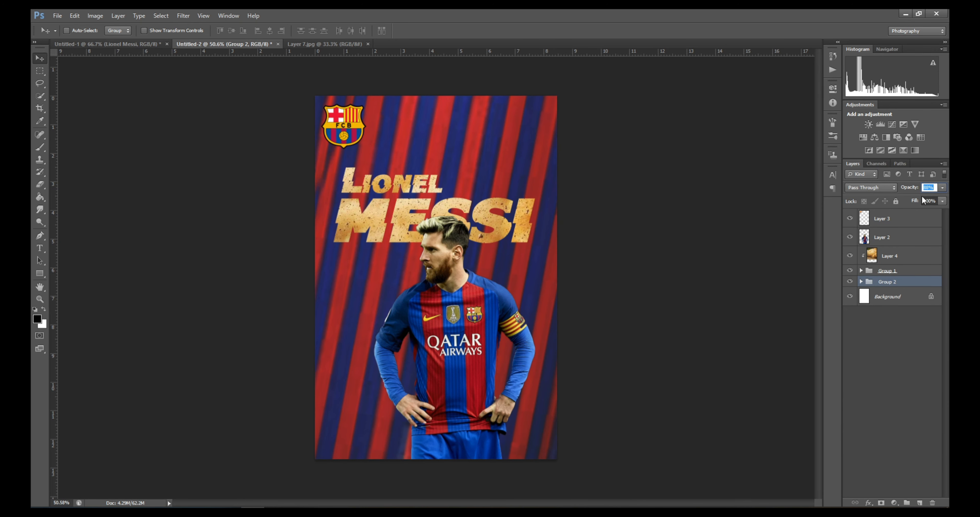
left_click(709, 226)
Step: Identify the name text group by toggling its visibility, and open its blending options
left_click(893, 270)
left_click(849, 271)
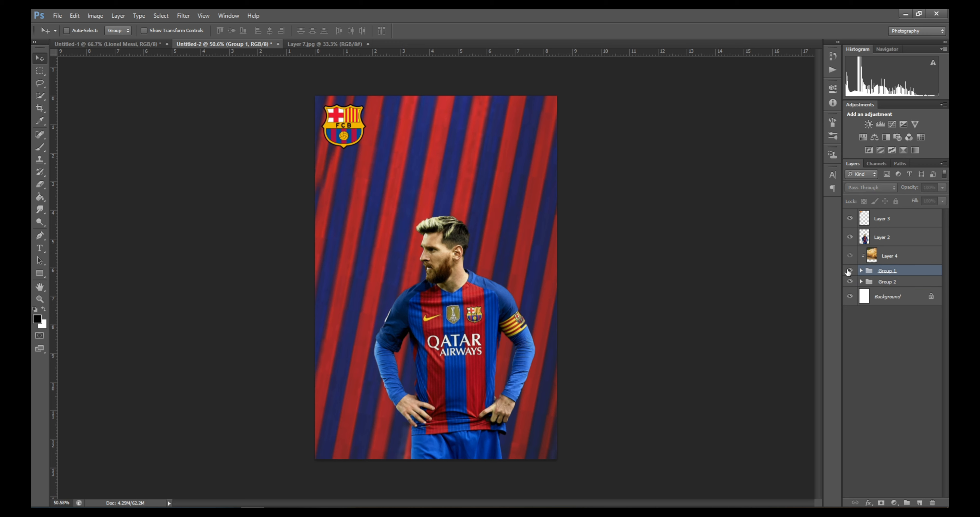
left_click(850, 271)
right_click(886, 271)
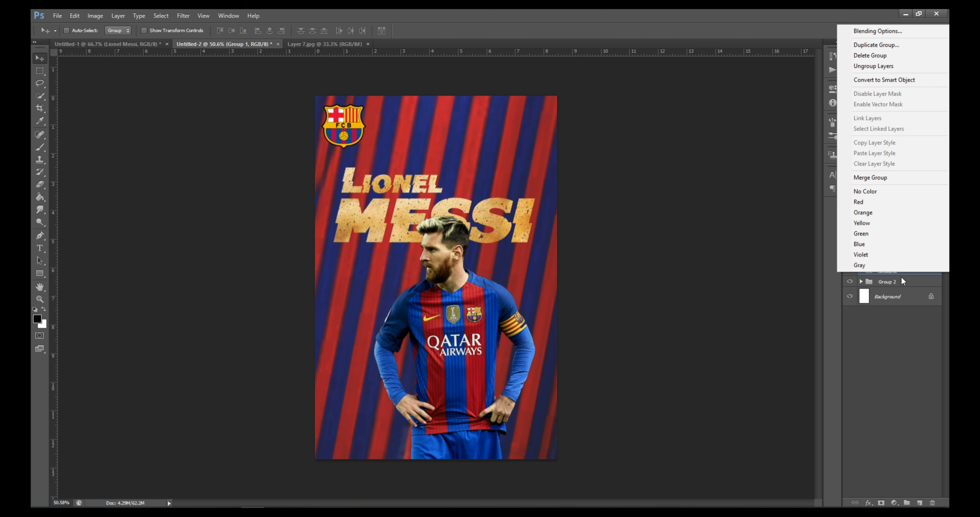
left_click(862, 31)
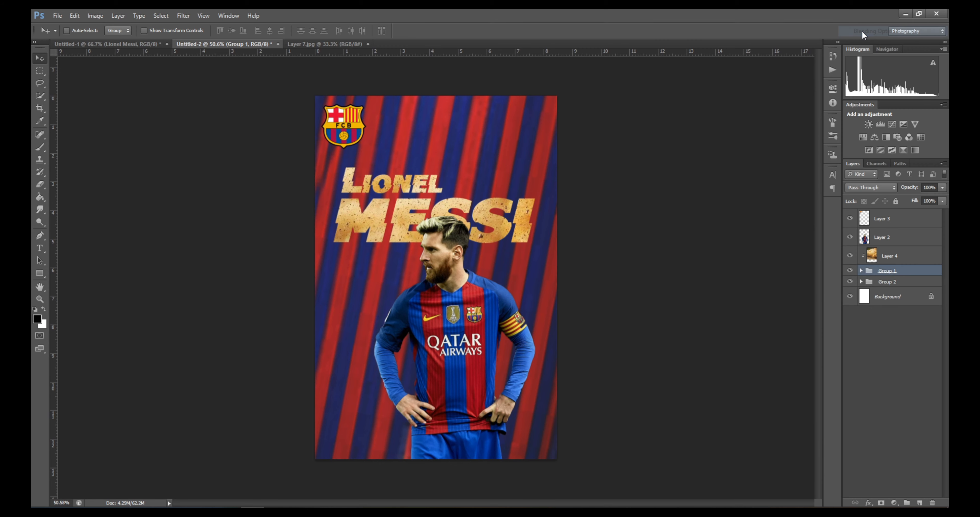
Step: Try Bevel & Emboss, Stroke and Inner Shadow on the name text one at a time, switching each off again
left_click(664, 160)
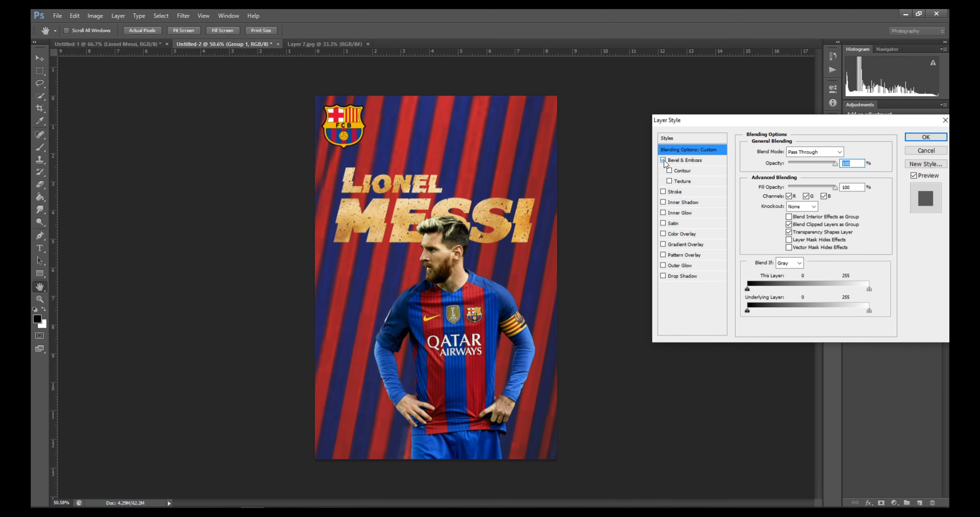
left_click(663, 160)
left_click(664, 192)
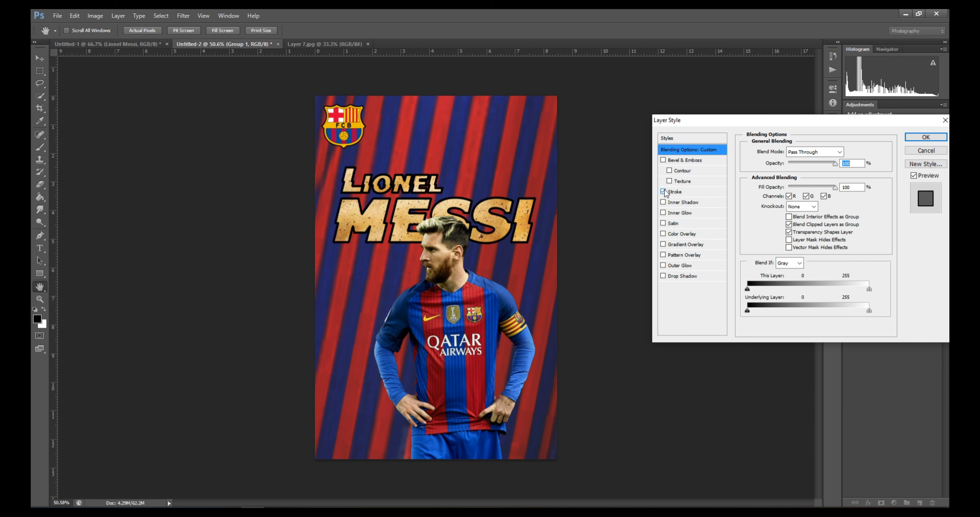
left_click(664, 192)
left_click(663, 202)
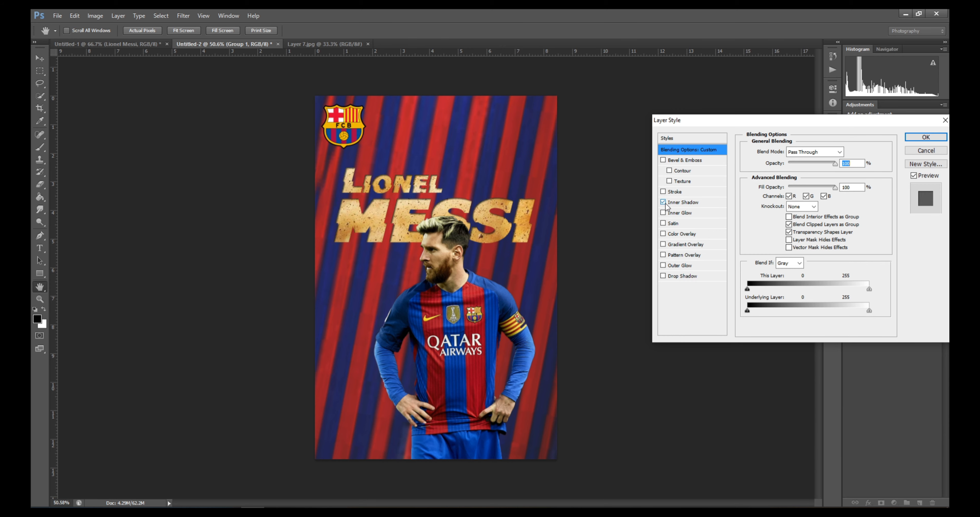
left_click(663, 202)
Step: Apply an Inner Glow as the only layer effect on the name text group
left_click(664, 213)
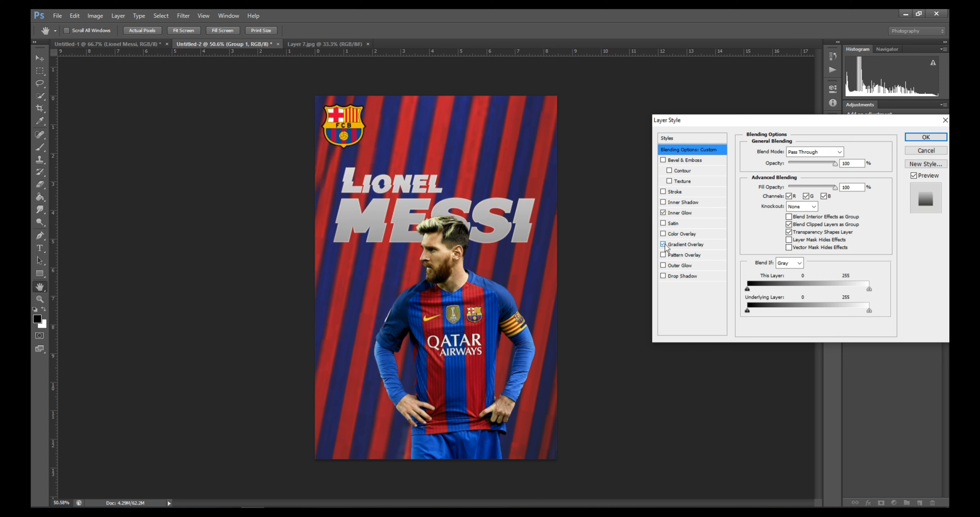
left_click(664, 255)
left_click(664, 255)
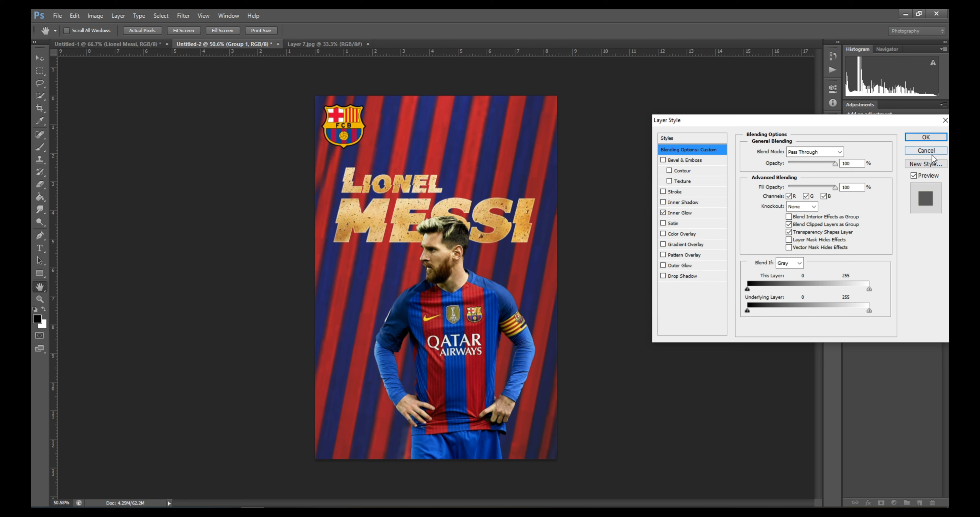
left_click(925, 136)
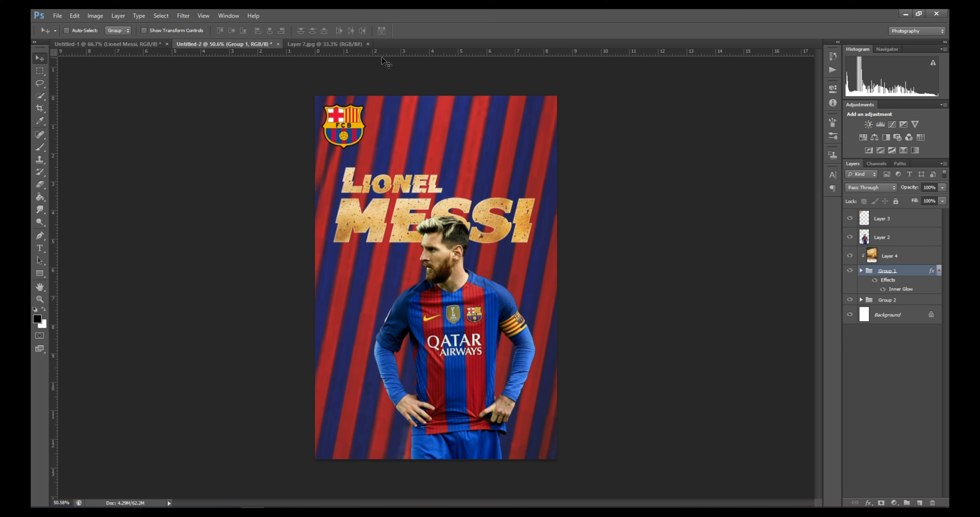
Step: Close the dust cloud photo Layer 7.jpg and return to the poster
left_click(353, 43)
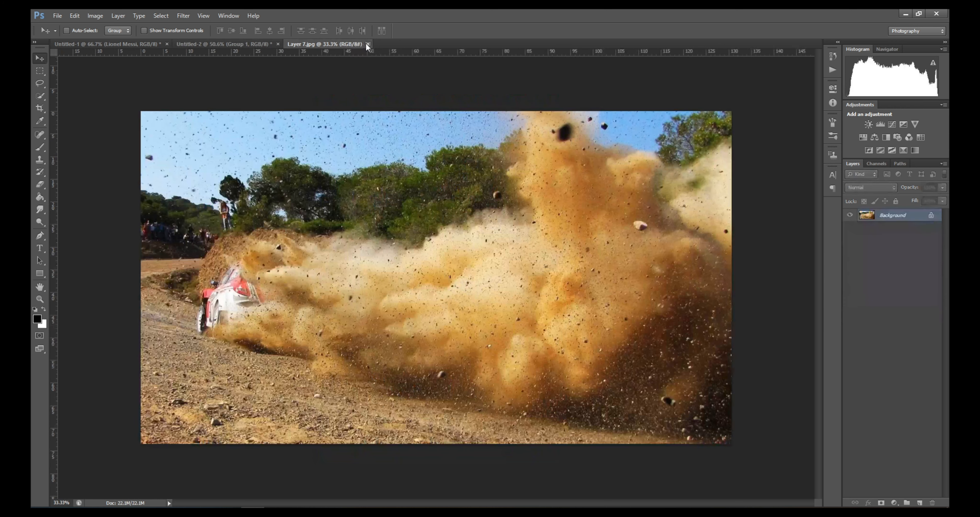
left_click(368, 44)
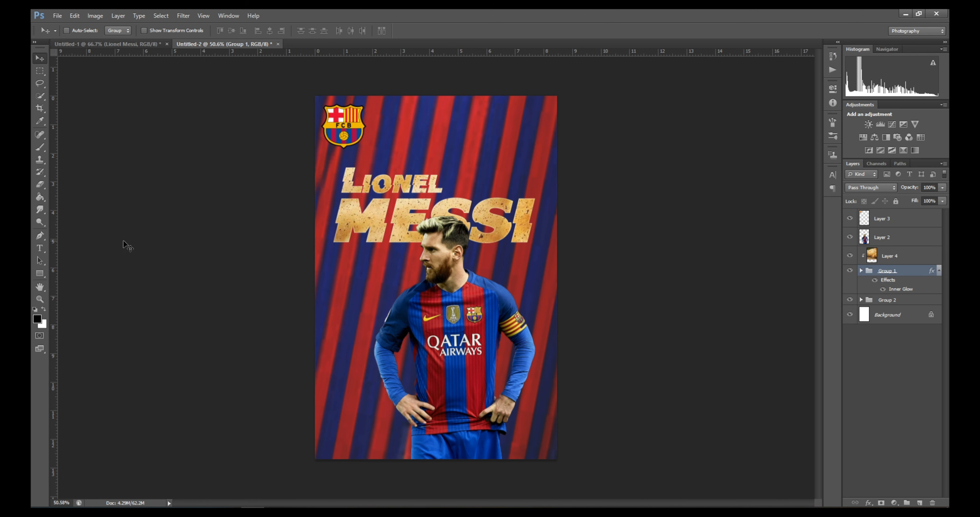
Step: Add the white 12 pt caption "DARKWEBGRAPHICDESIGN" near the poster's lower edge and move its layer to the top of the stack
left_click(45, 249)
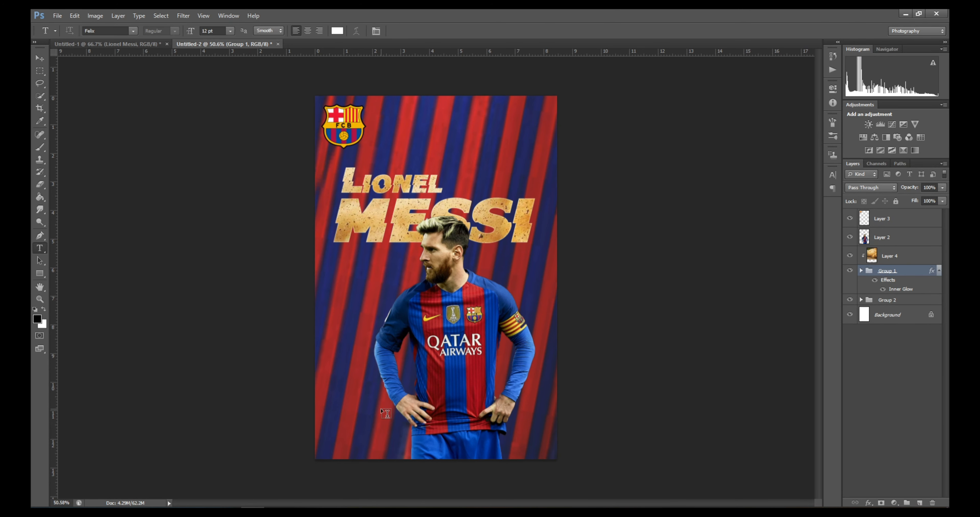
left_click(371, 429)
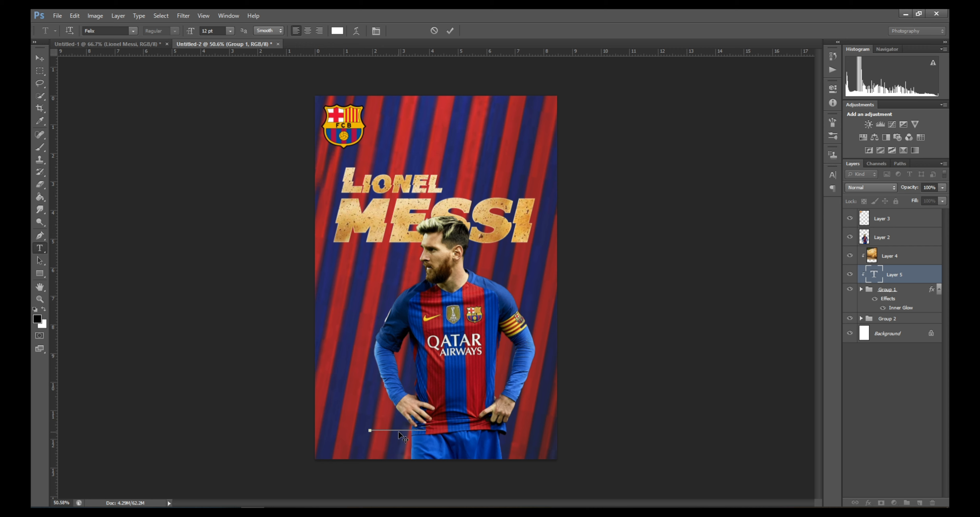
type("... ...")
left_click(40, 57)
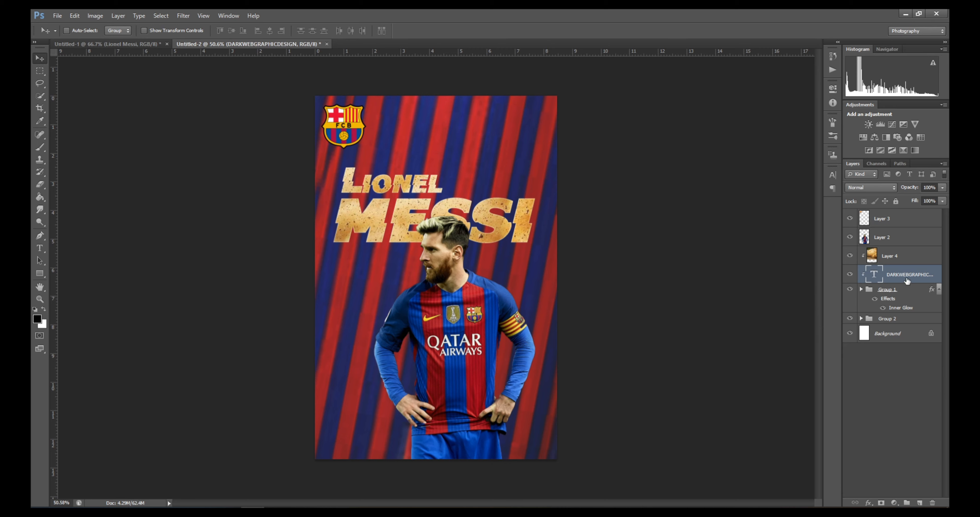
left_click_drag(907, 280, 899, 215)
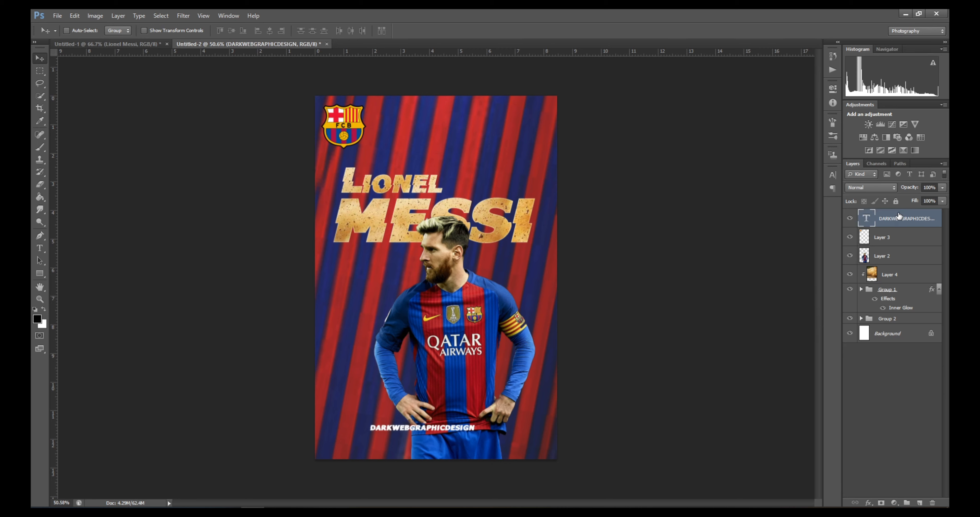
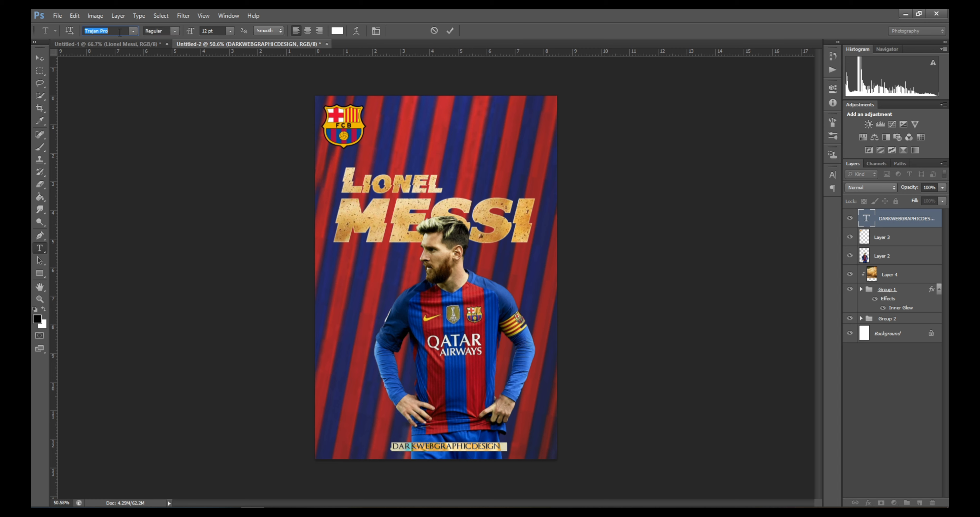
Step: Insert spaces in the caption near the poster's lower edge so it reads "DARKWEB GRAPHIC DESIGN"
left_click(40, 60)
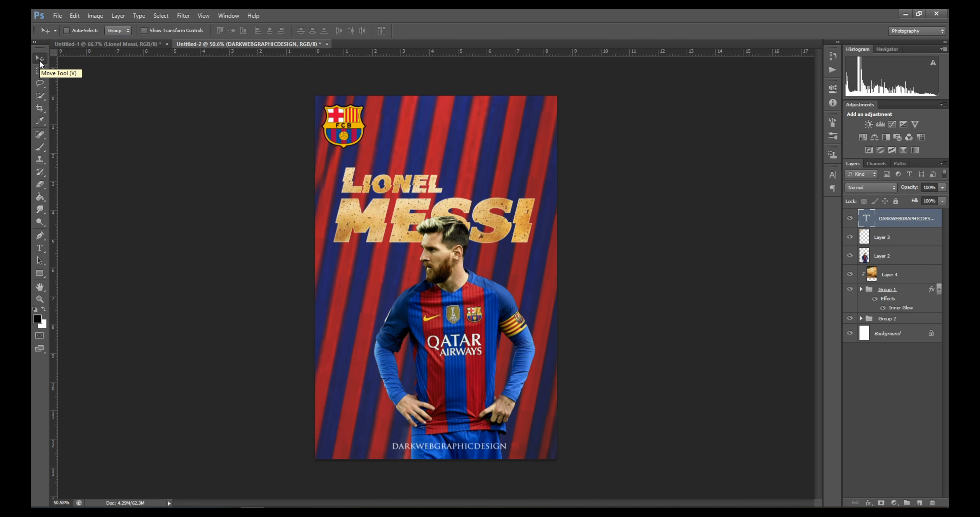
left_click(39, 248)
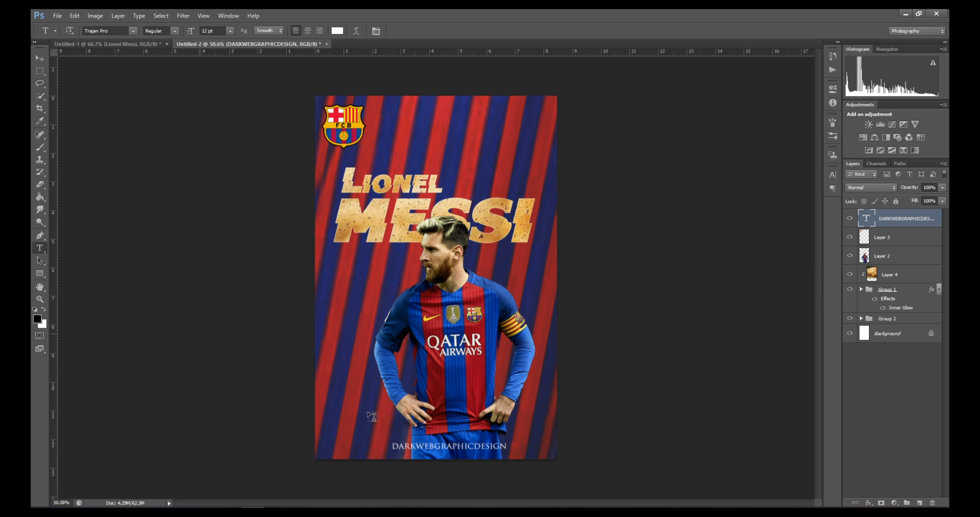
left_click(434, 447)
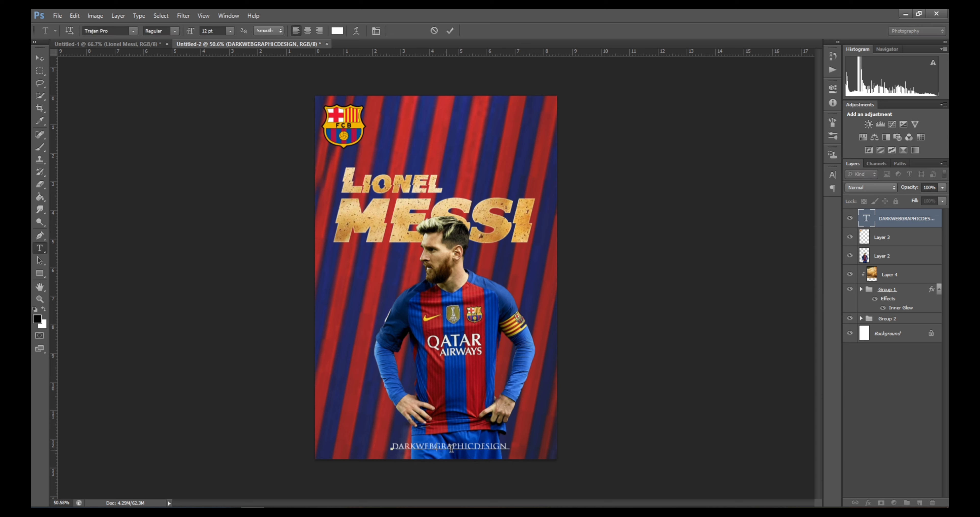
left_click(475, 446)
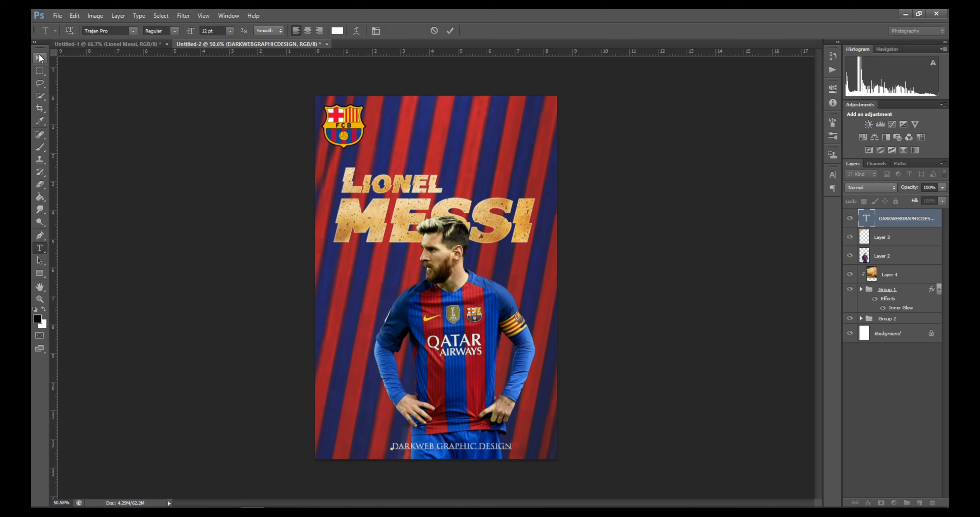
left_click(40, 58)
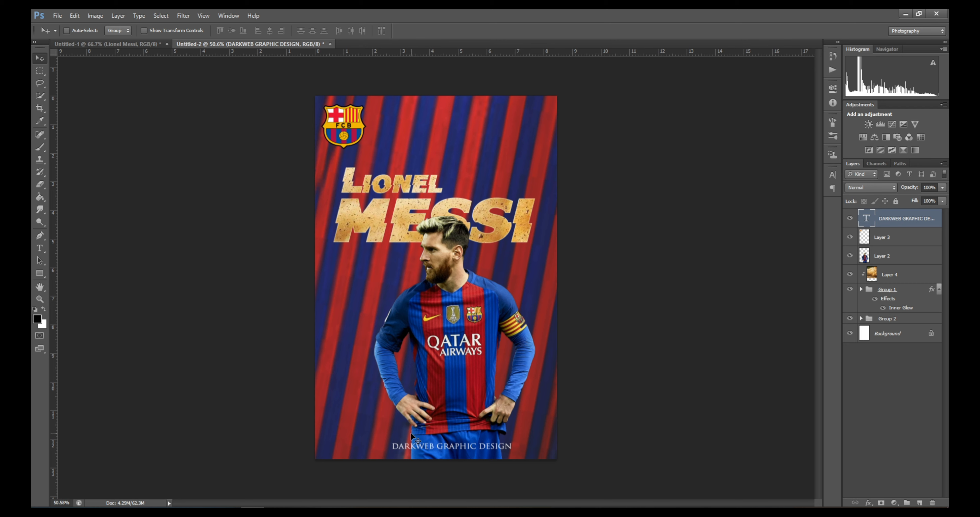
Step: Nudge the "DARKWEB GRAPHIC DESIGN" caption to the left and slightly up so it sits centred across the poster
key("Left")
key("Left")
key("Left")
key("Left")
key("Left")
key("Left")
key("Left")
key("Left")
key("Left")
key("Left")
key("Left")
key("Left")
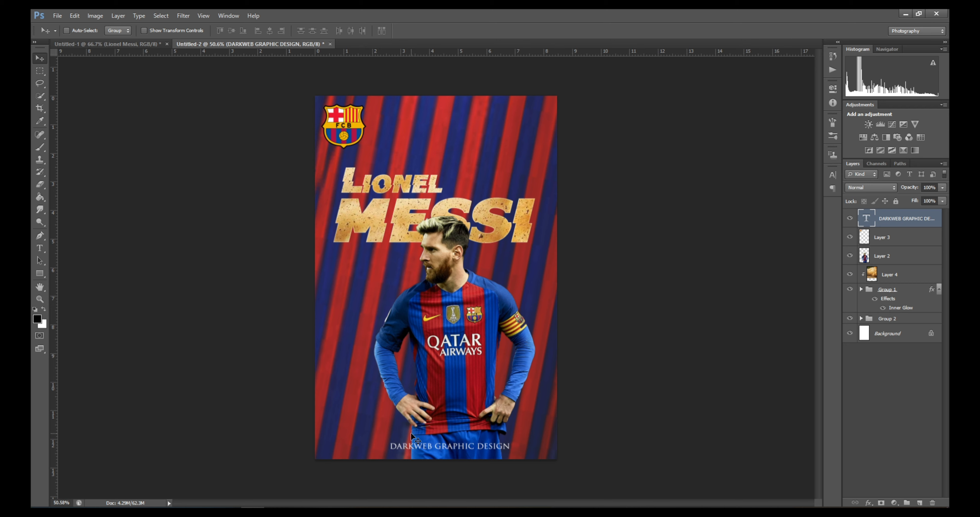
key("Left")
key("Left")
key("Left")
key("Left")
key("Left")
key("Left")
key("Left")
key("Left")
key("Left")
key("Left")
key("Left")
key("Left")
key("Left")
key("Left")
key("Left")
key("Left")
key("Left")
key("Left")
key("Left")
key("Left")
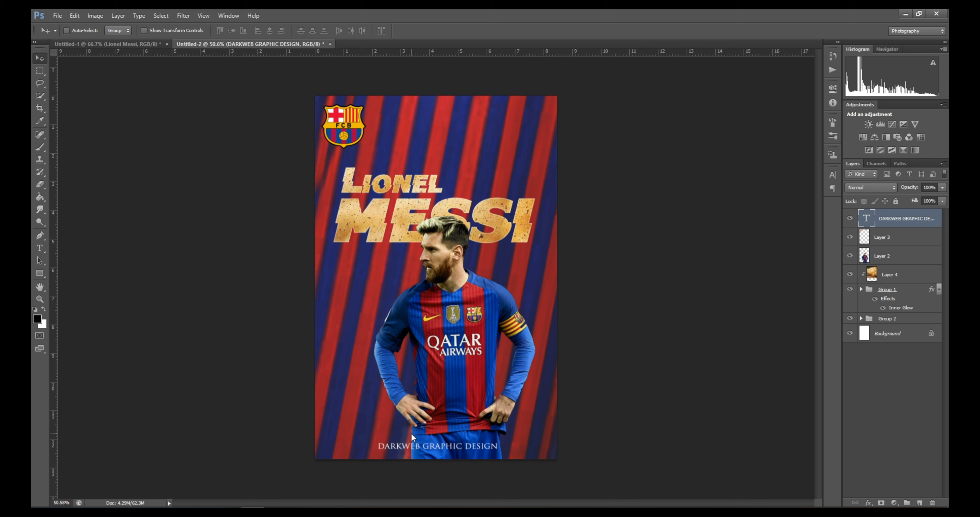
key("Up")
key("Up")
key("Up")
key("Up")
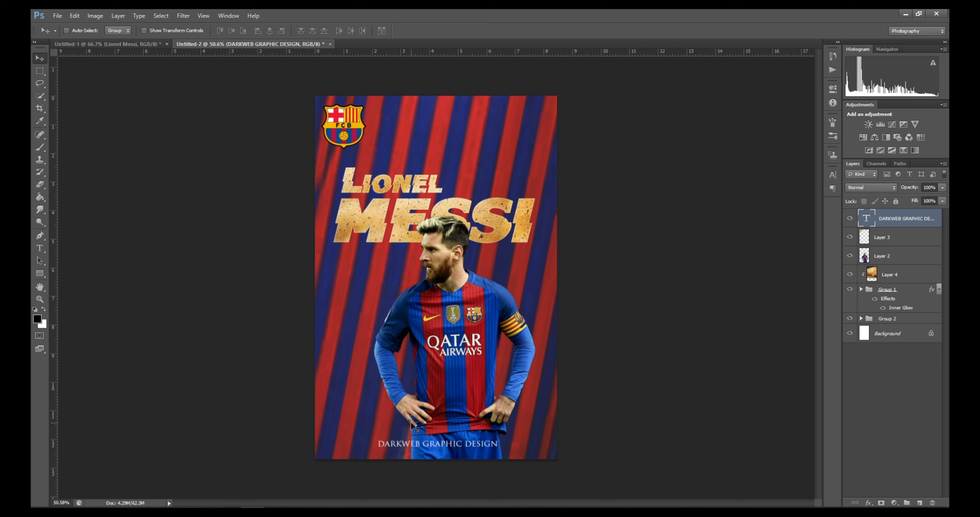
Step: Try moving the player cutout lower and enlarging it to about 141%, discard the transformation and undo the move
left_click(876, 262)
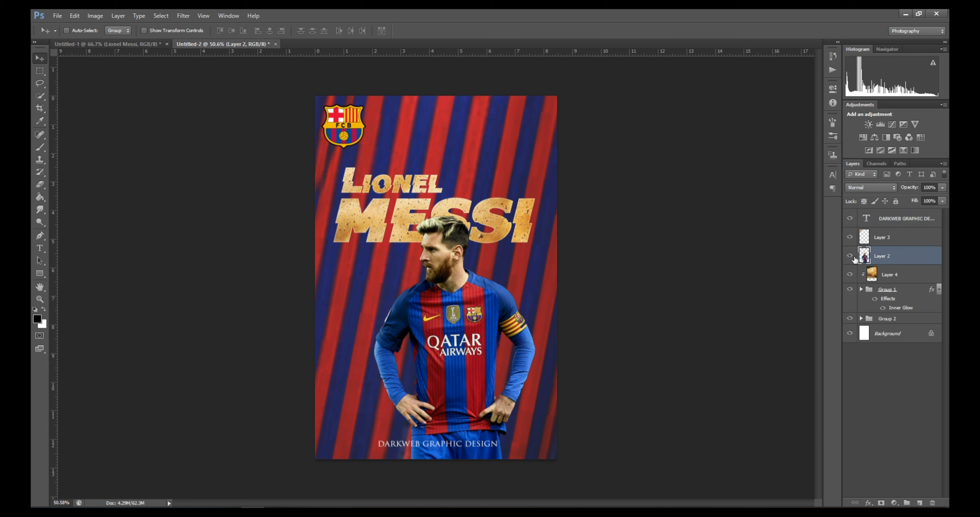
left_click_drag(457, 290, 411, 350)
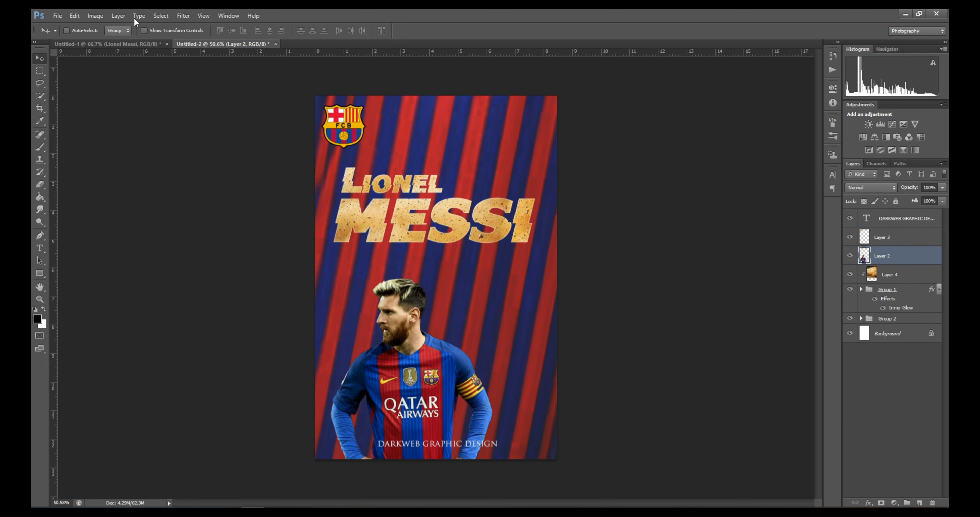
left_click(144, 30)
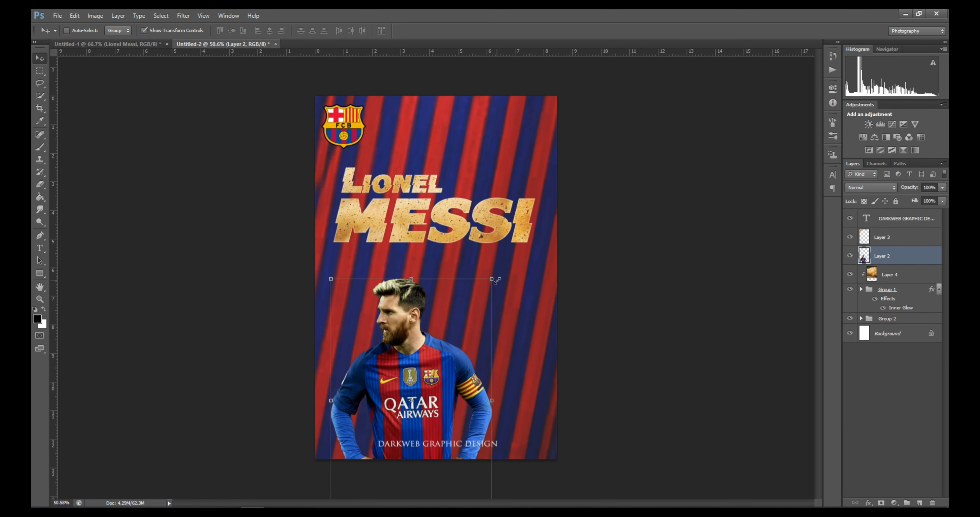
left_click_drag(492, 279, 689, 153)
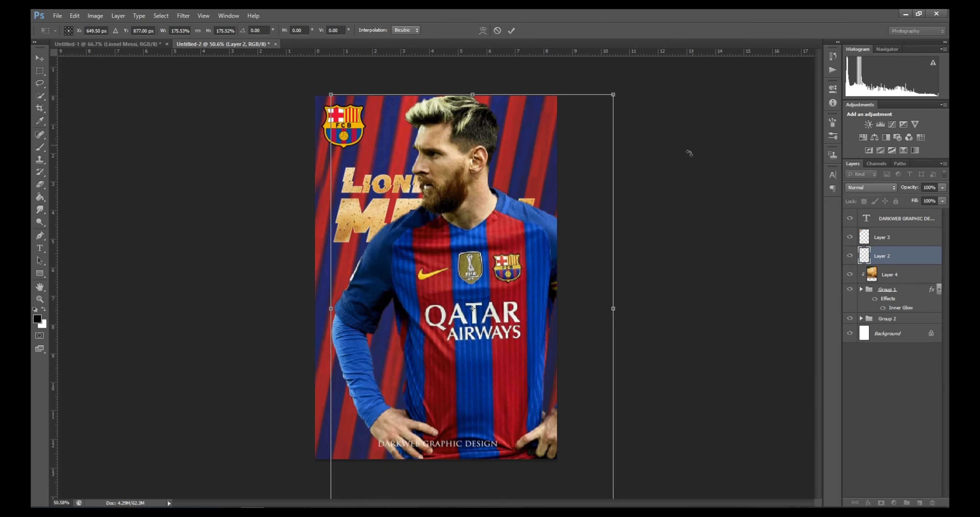
left_click_drag(504, 238, 513, 198)
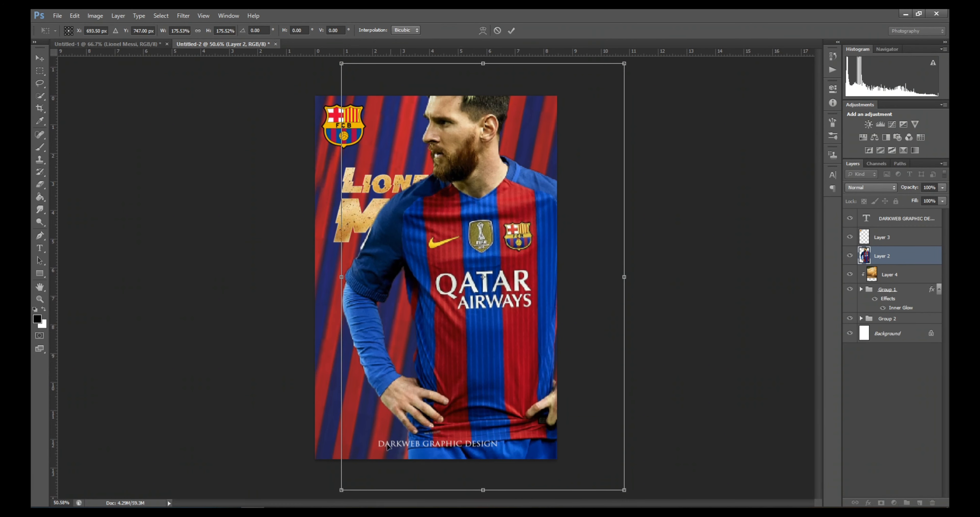
left_click_drag(346, 487, 377, 437)
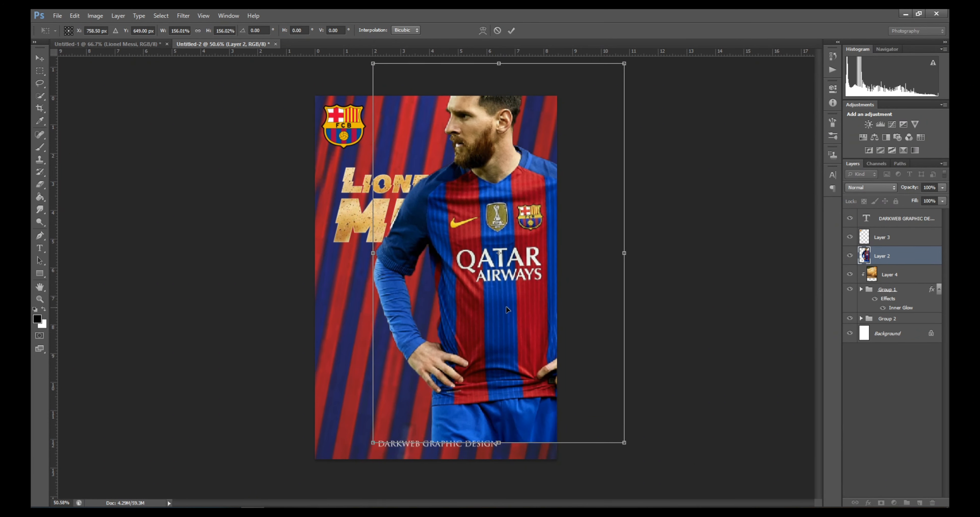
mouse_move(497, 327)
left_mouse_down()
mouse_move(465, 419)
mouse_move(488, 462)
mouse_move(494, 335)
left_mouse_up()
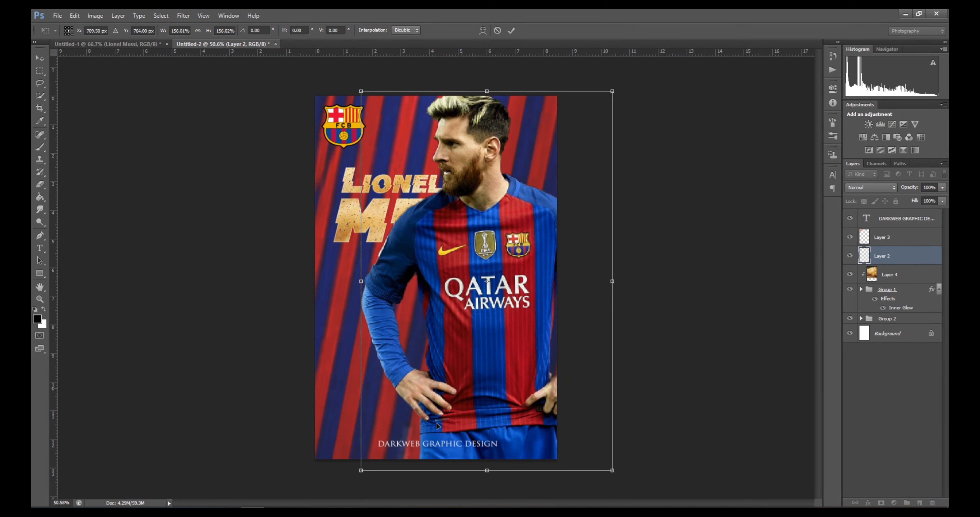
left_click_drag(361, 470, 385, 434)
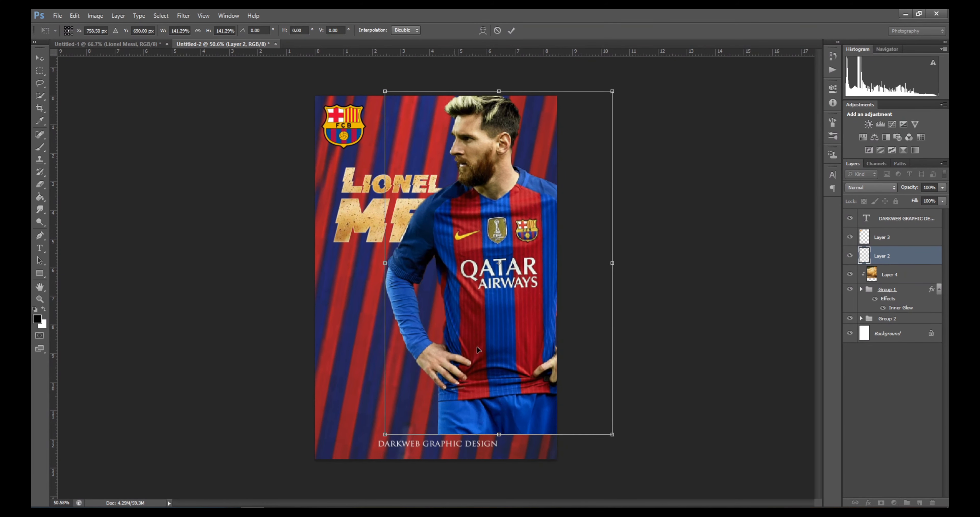
left_click_drag(479, 350, 441, 394)
left_click(40, 59)
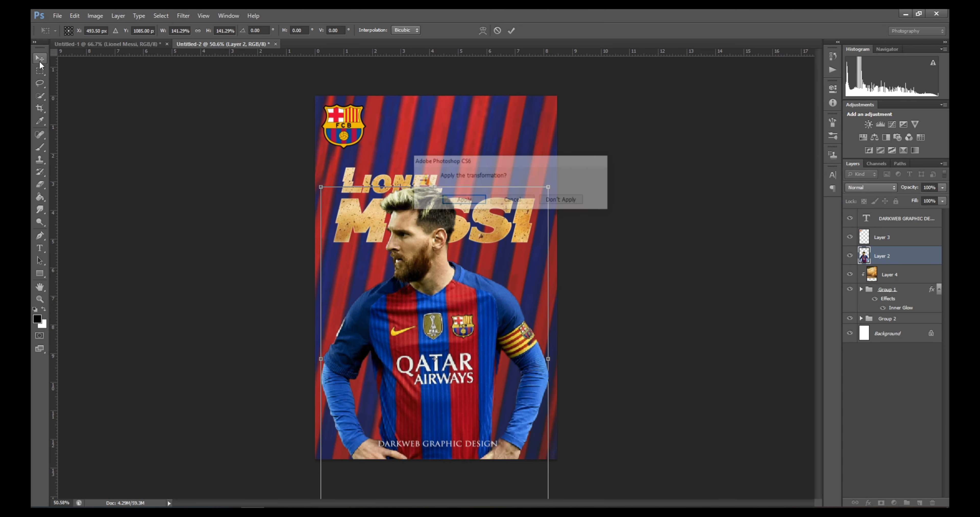
left_click(561, 199)
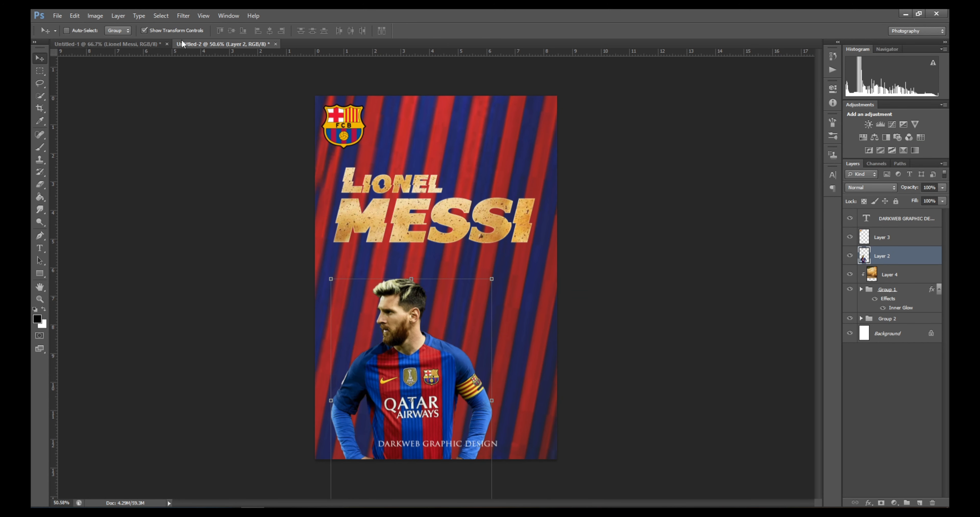
left_click(144, 30)
key("ctrl+z")
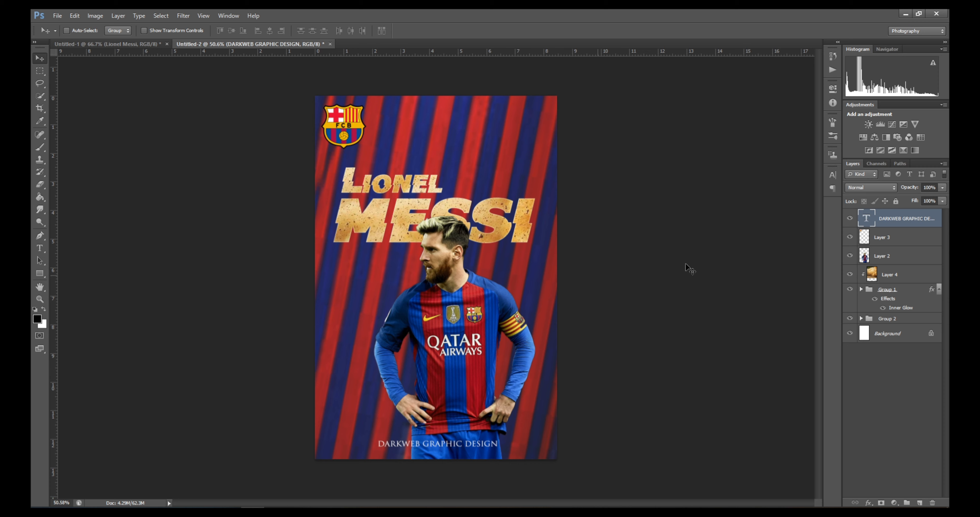
Step: Move the club crest from the poster's upper-left corner to its upper-right corner, close to the top edge
left_click(876, 237)
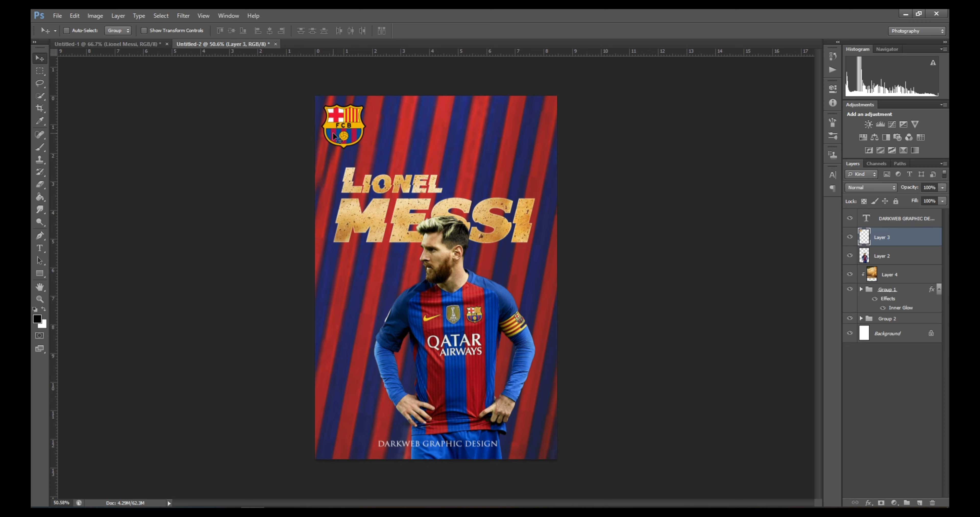
key("shift+Right")
key("shift+Right")
key("shift+Right")
key("shift+Right")
key("shift+Right")
key("shift+Right")
key("shift+Right")
key("shift+Right")
key("shift+Right")
key("shift+Right")
key("shift+Right")
key("shift+Right")
key("shift+Right")
key("shift+Right")
key("shift+Right")
key("shift+Right")
key("shift+Right")
key("shift+Right")
key("shift+Right")
key("shift+Right")
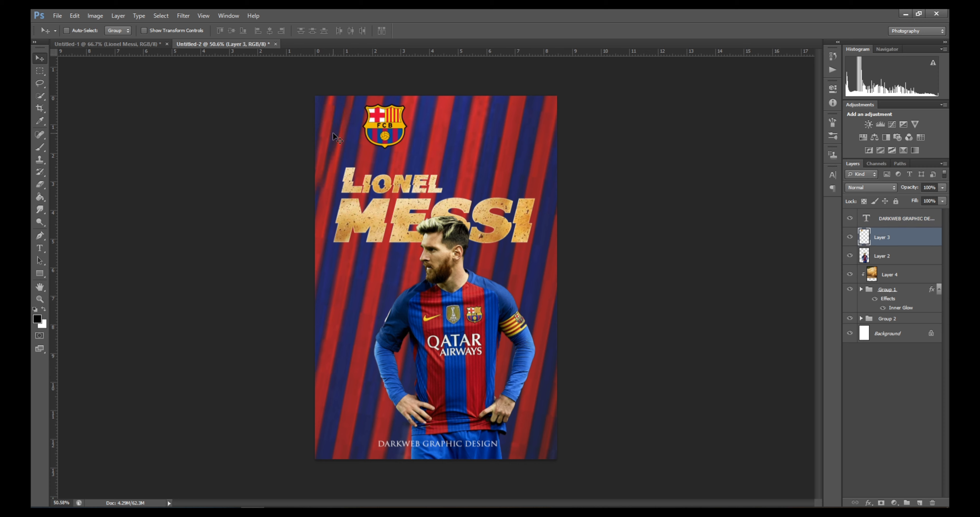
key("shift+Right")
key("shift+Right")
key("shift+Right")
key("shift+Right")
key("shift+Right")
key("shift+Right")
key("shift+Right")
key("shift+Right")
key("shift+Right")
key("shift+Right")
key("shift+Right")
key("shift+Right")
key("shift+Right")
key("shift+Right")
key("shift+Right")
key("shift+Right")
key("shift+Right")
key("shift+Right")
key("shift+Right")
key("shift+Right")
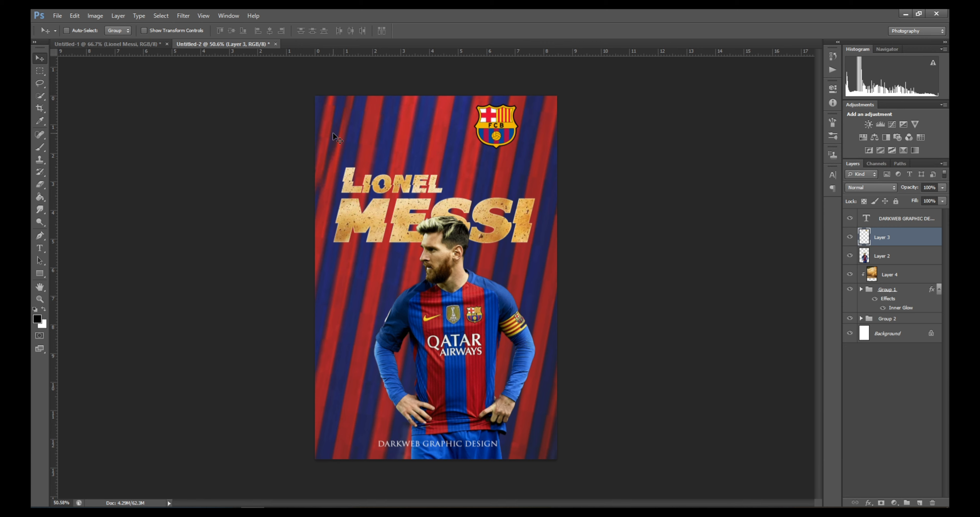
key("shift+Right")
key("shift+Right")
key("shift+Right")
key("shift+Right")
key("shift+Right")
key("shift+Right")
key("shift+Right")
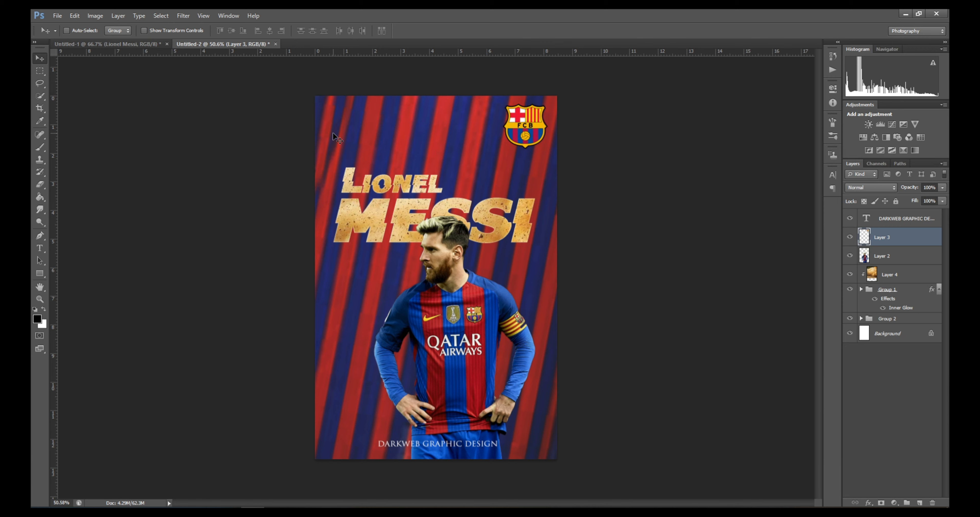
key("shift+Up")
key("shift+Up")
key("shift+Up")
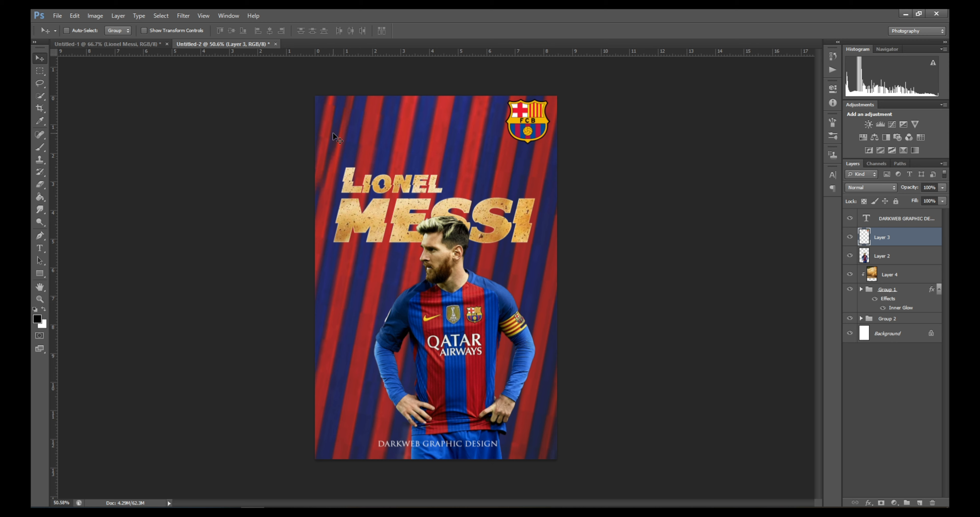
Step: Add the white 12 pt text "FC BARCELONA" below the club crest and set its font to TPF U13
left_click(40, 247)
left_click(486, 149)
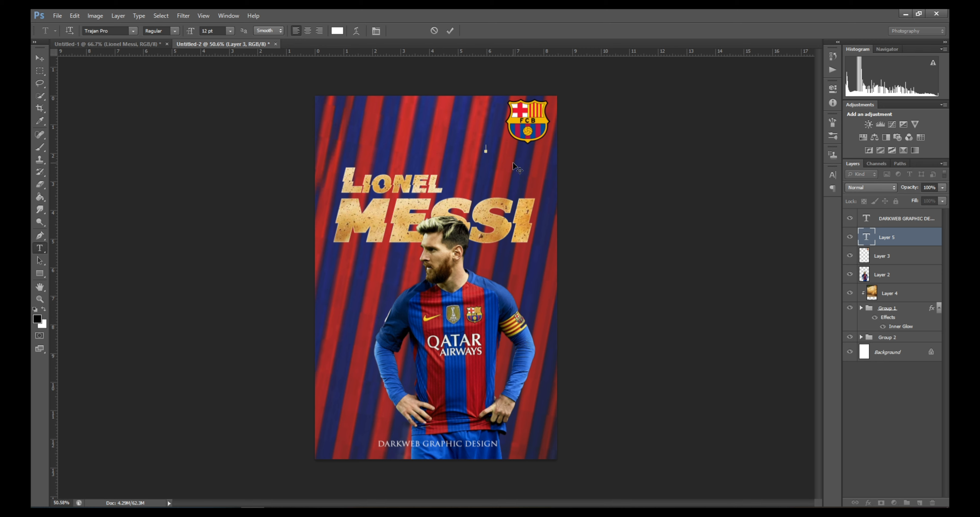
type("FC BARCELONA")
triple_click(522, 150)
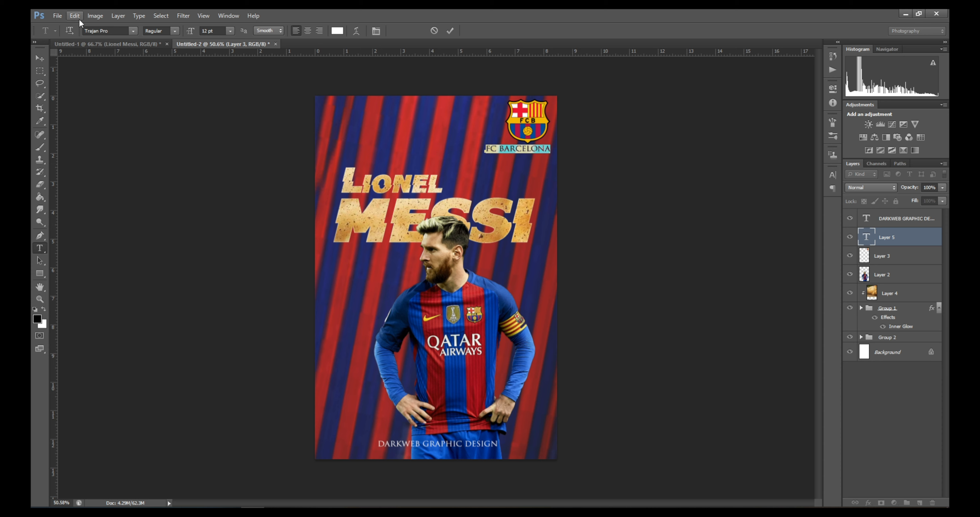
left_click(103, 31)
key("Down")
key("Down")
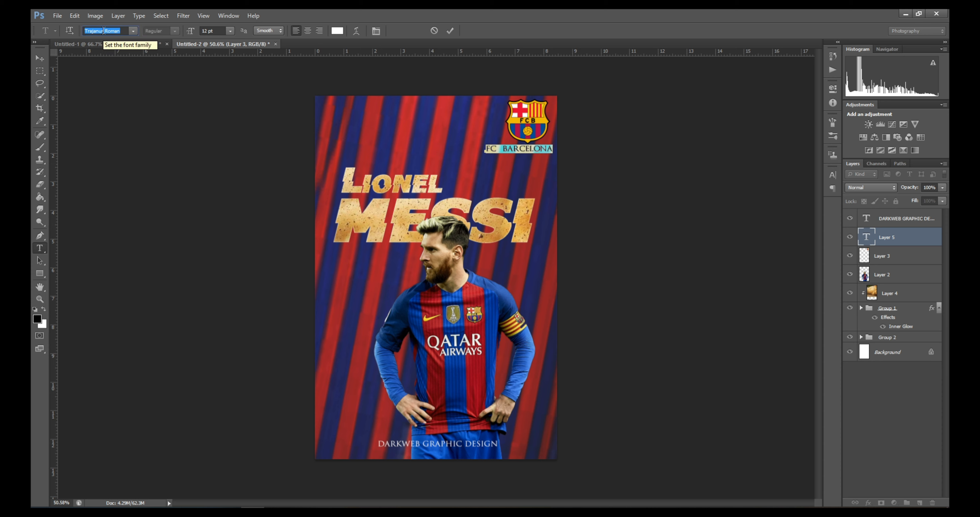
key("Up")
key("Up")
key("Up")
key("Up")
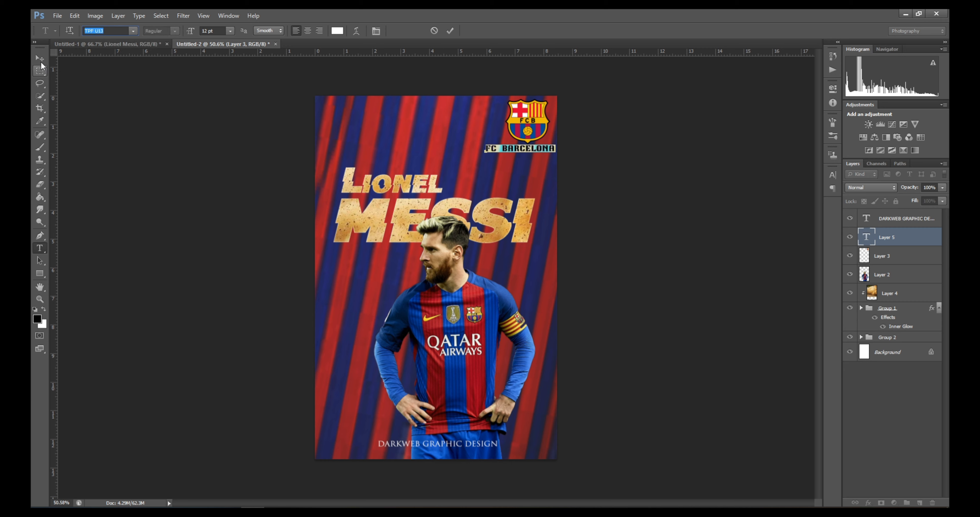
left_click(39, 58)
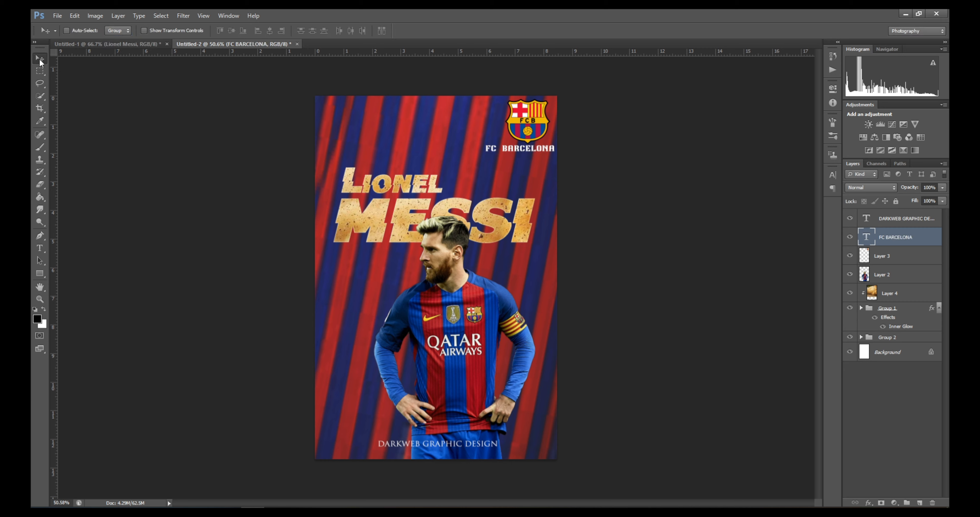
Step: Nudge the "FC BARCELONA" text slightly down and to the left beneath the club crest
key("Down")
key("Down")
key("Down")
key("Down")
key("Left")
key("Left")
key("Left")
key("Left")
key("Left")
key("Left")
key("Left")
key("Left")
key("Left")
key("Left")
key("Left")
key("Left")
key("Left")
key("Left")
key("Left")
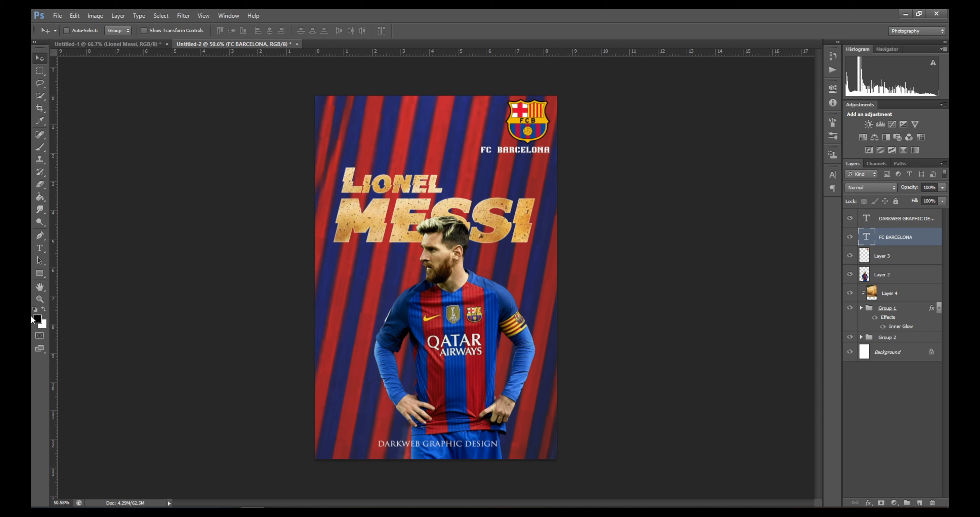
Step: Change the font of the "FC BARCELONA" text below the club crest to Swis721 Blk BT
left_click(39, 248)
triple_click(514, 149)
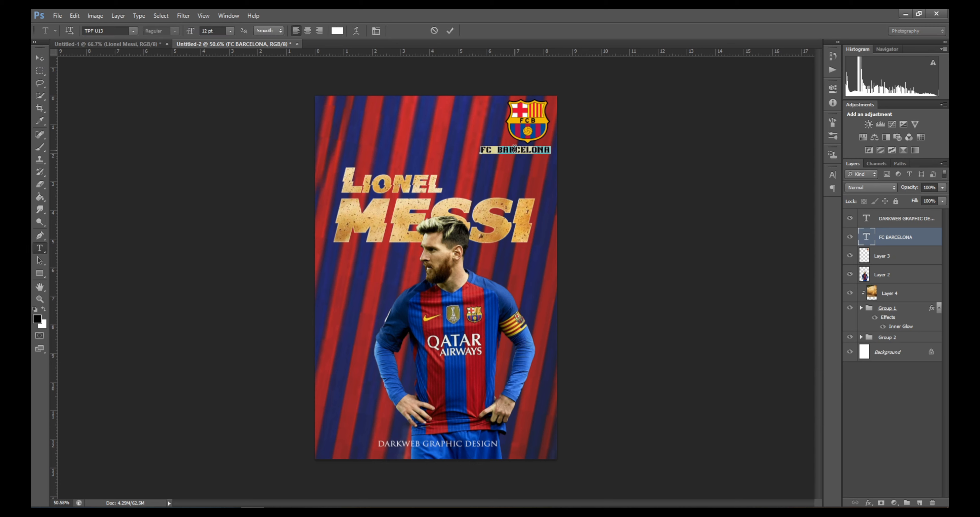
left_click(108, 29)
key("Up")
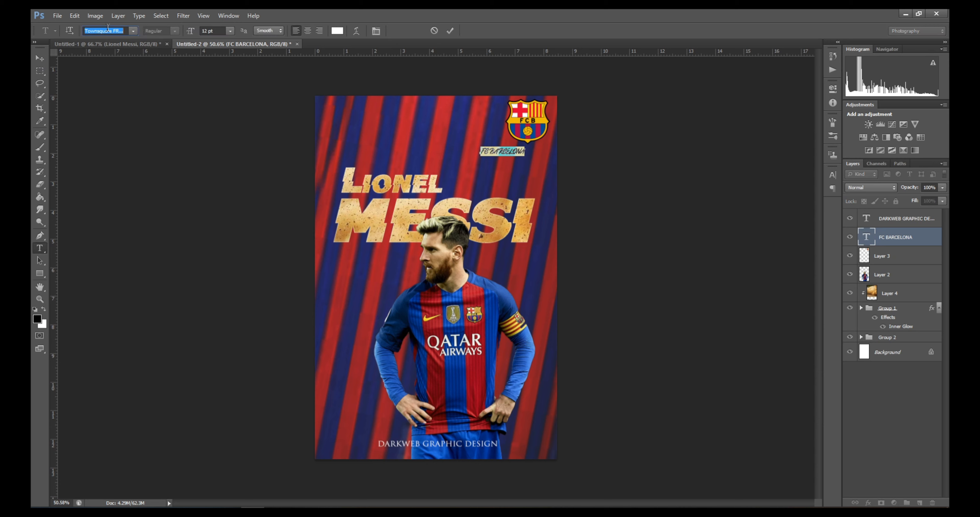
key("Up")
key("Up")
key("Up")
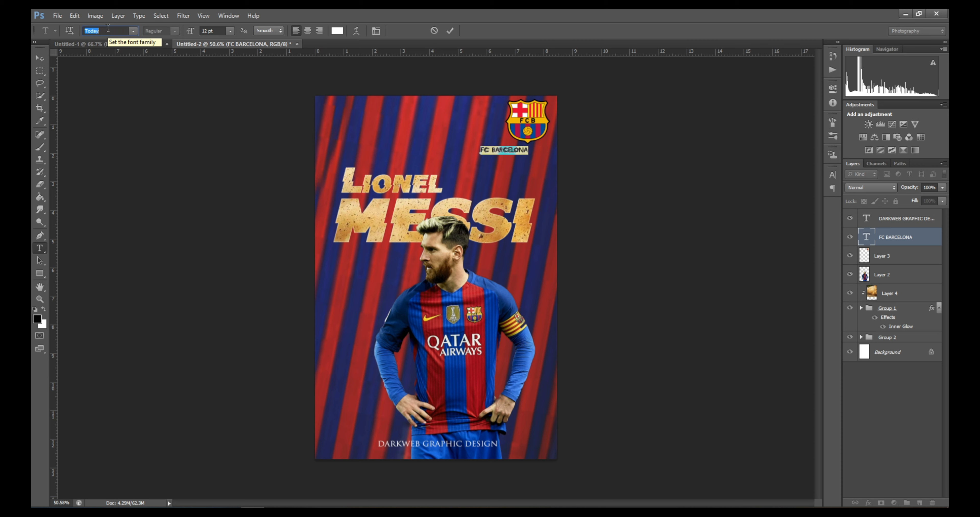
key("Up")
key("Up")
key("Up")
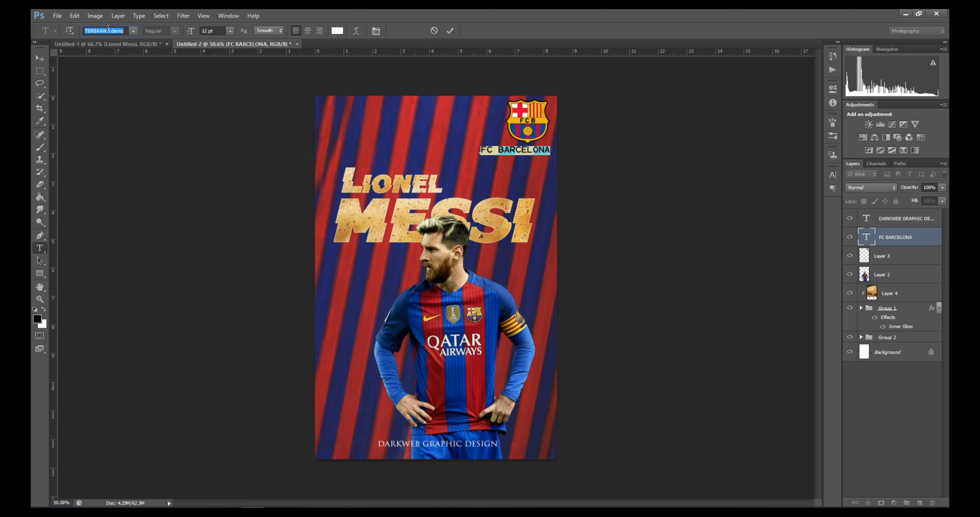
key("Up")
key("Up")
key("Up")
key("Up")
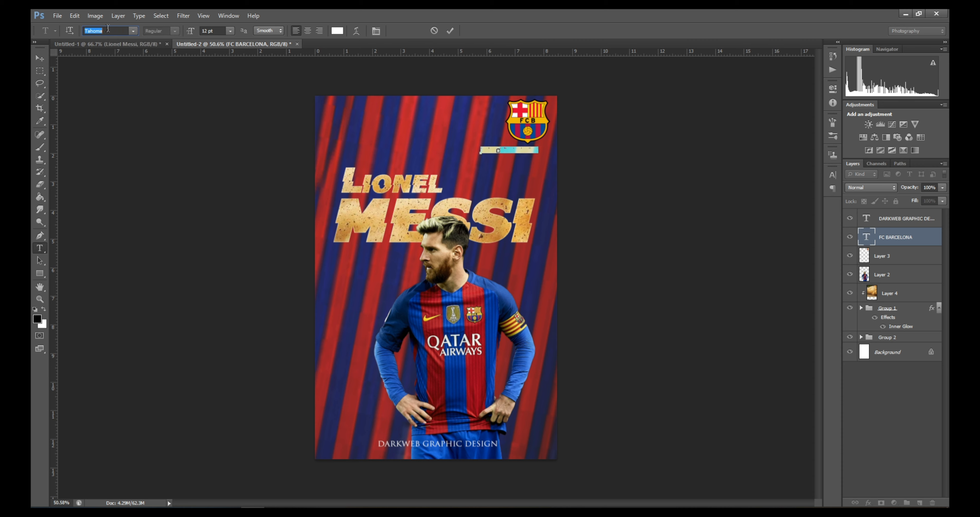
key("Up")
key("Up")
key("Up")
key("Up")
key("Up")
key("Up")
key("Up")
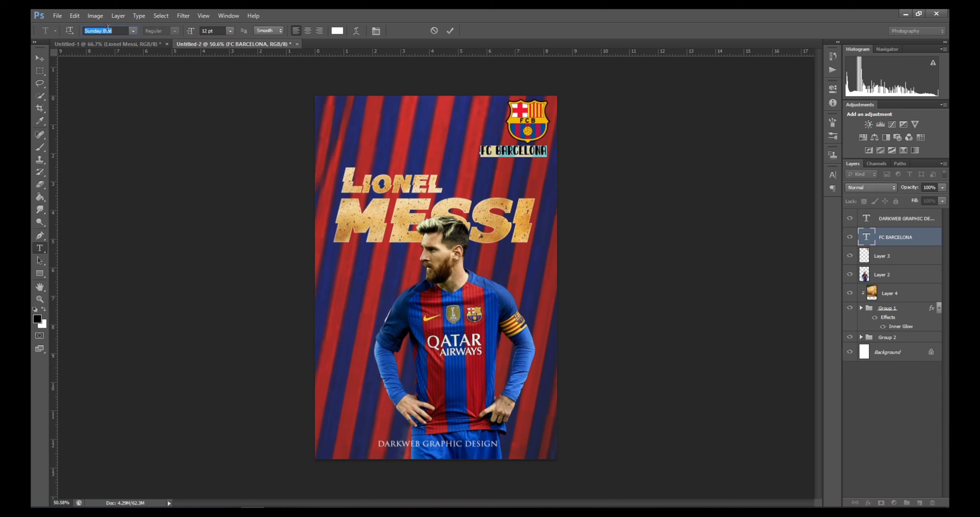
key("Down")
key("Down")
key("Down")
key("Down")
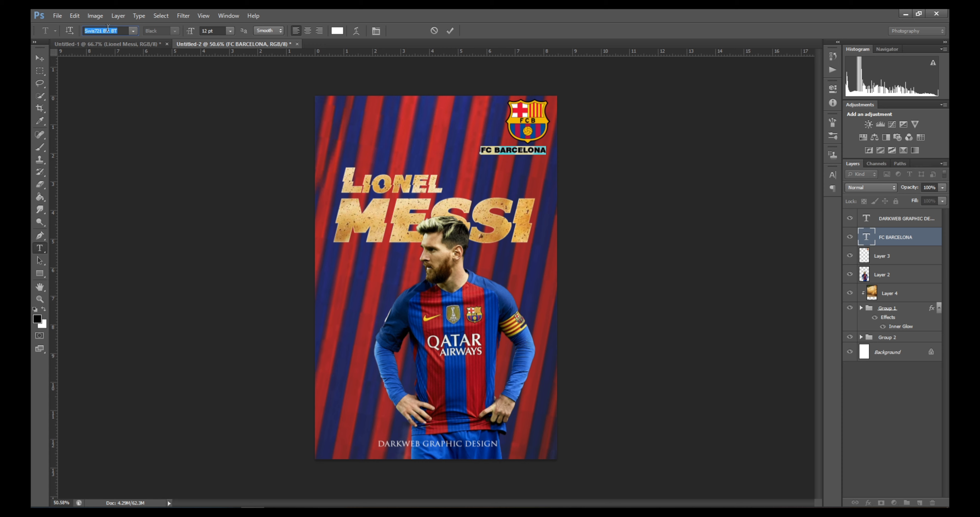
left_click(487, 149)
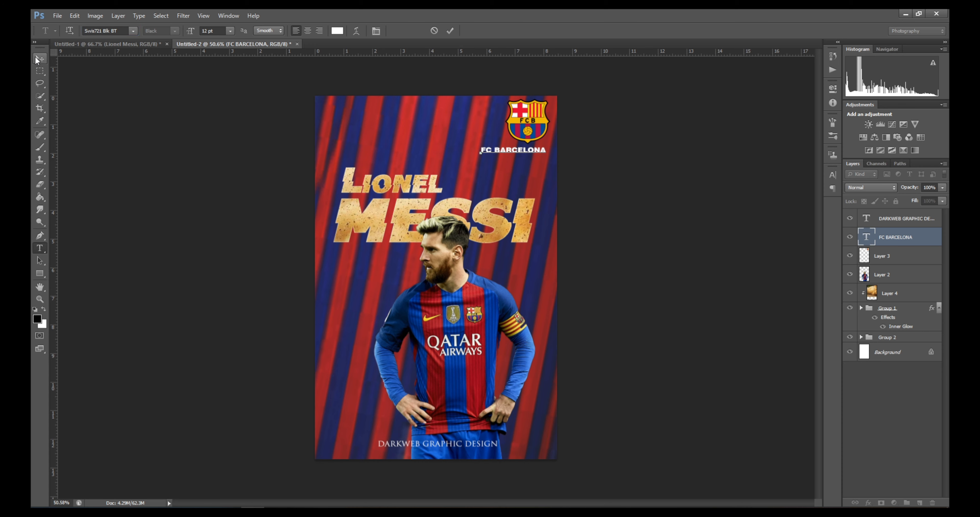
left_click(40, 58)
Step: Shift the club crest left so that it sits centred above the "FC BARCELONA" text
left_click(899, 257)
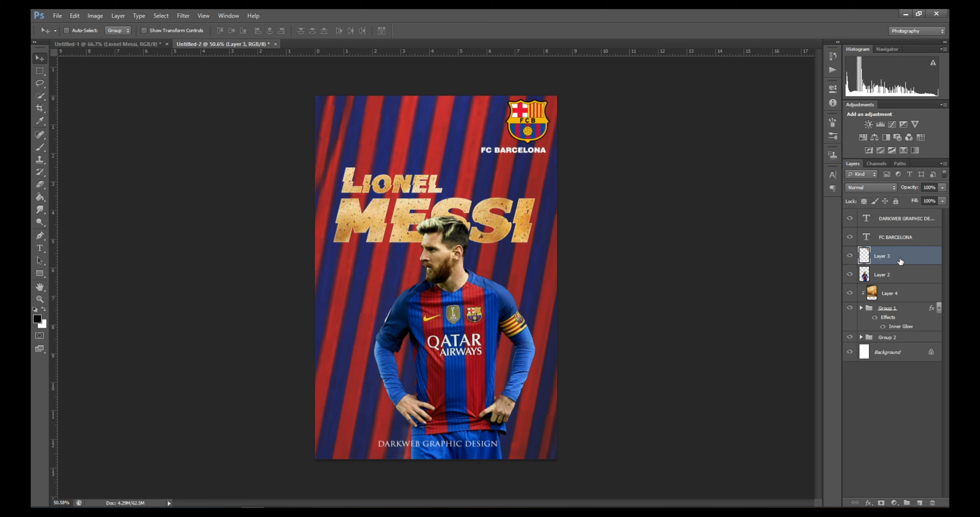
key("shift+Left")
key("shift+Left")
key("shift+Left")
key("shift+Left")
key("shift+Left")
key("shift+Left")
key("shift+Left")
key("shift+Left")
key("shift+Left")
key("shift+Left")
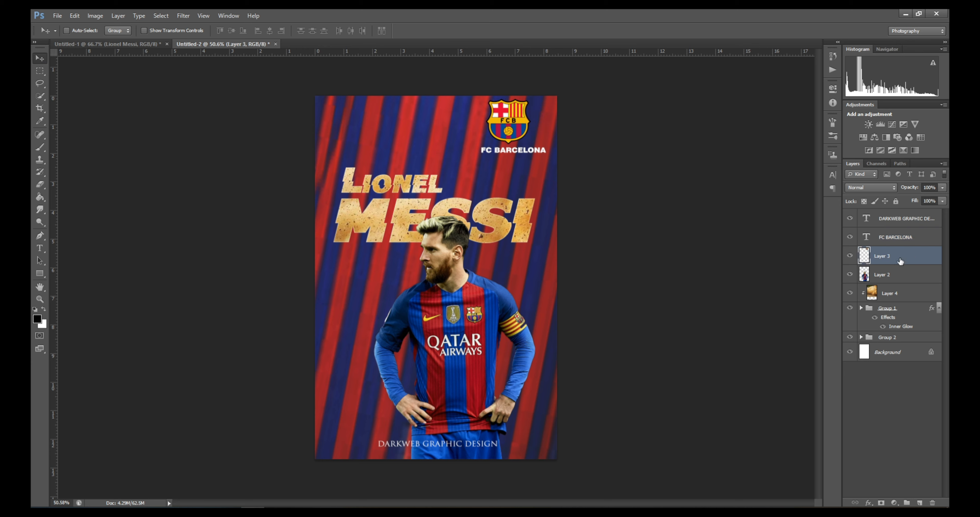
key("shift+Right")
key("shift+Right")
key("shift+Right")
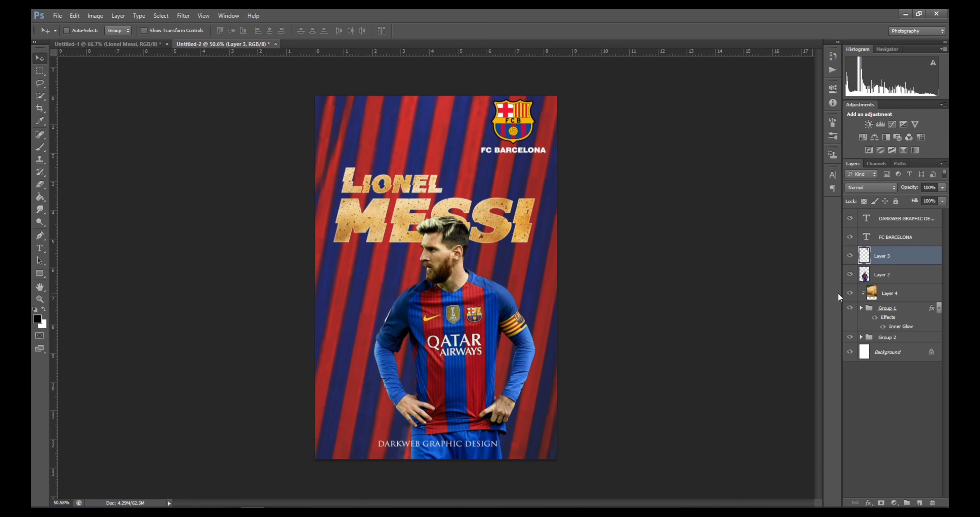
Step: Nudge the club crest and the "FC BARCELONA" text together slightly down and to the right
left_click(898, 239, "shift")
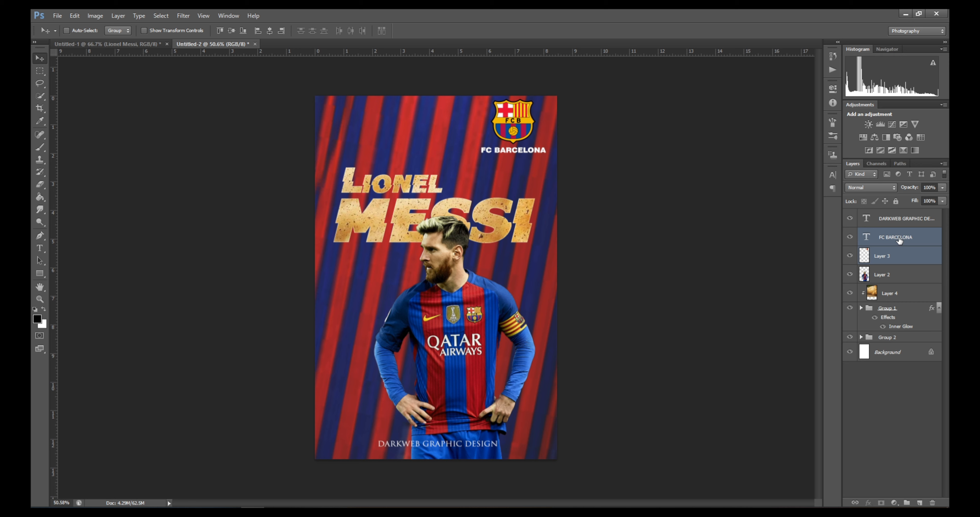
key("Down")
key("Down")
key("Down")
key("Down")
key("Down")
key("Right")
key("Right")
key("Right")
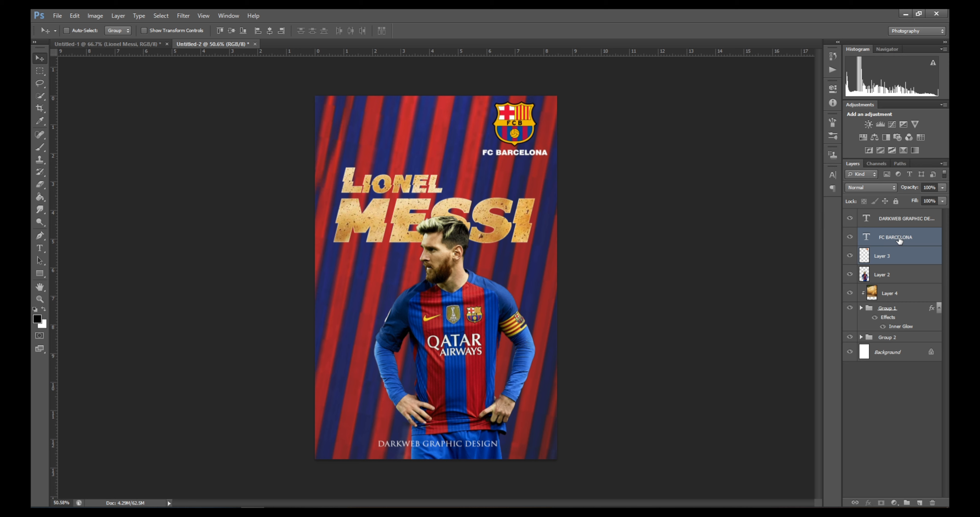
key("Down")
key("Down")
key("Down")
key("Right")
key("Right")
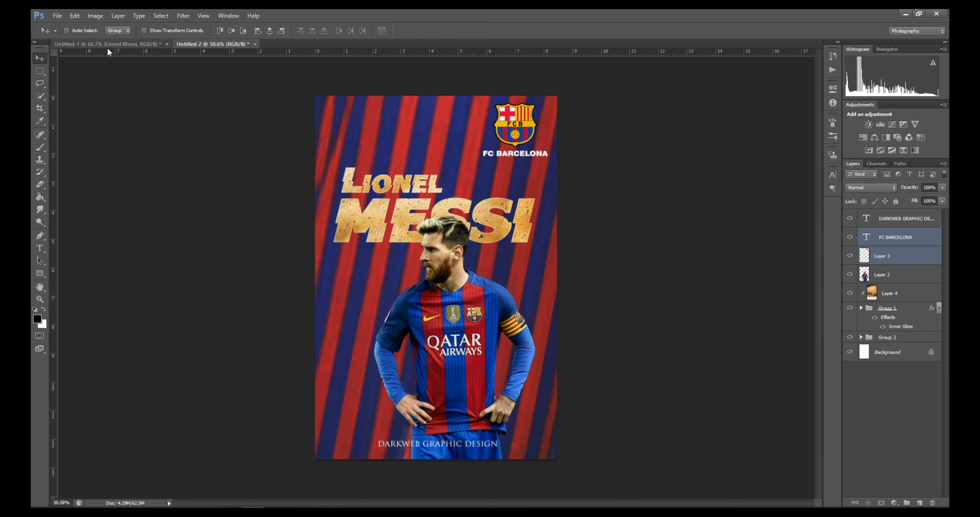
Step: Copy the close-up player portrait from Group 2 of Untitled-1 into the poster and place its layer between Group 1 and Group 2
left_click(113, 43)
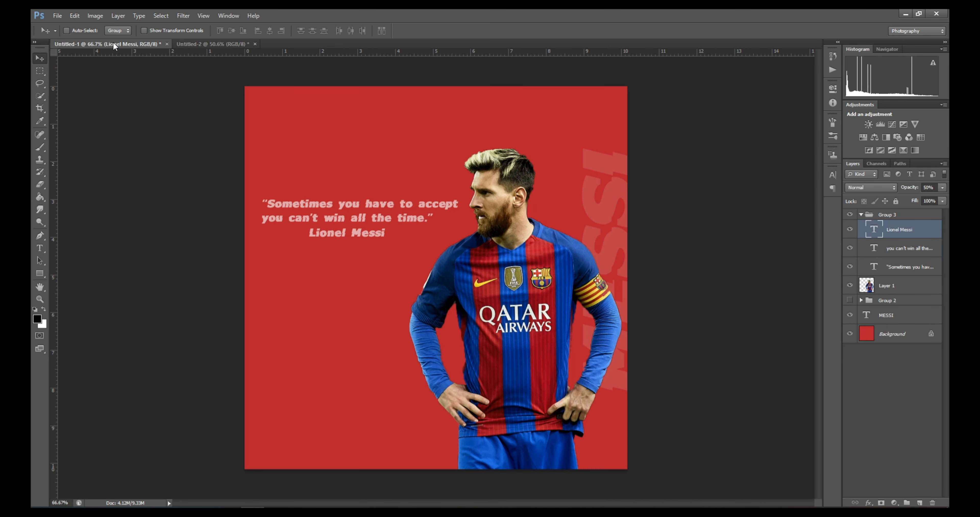
left_click(850, 300)
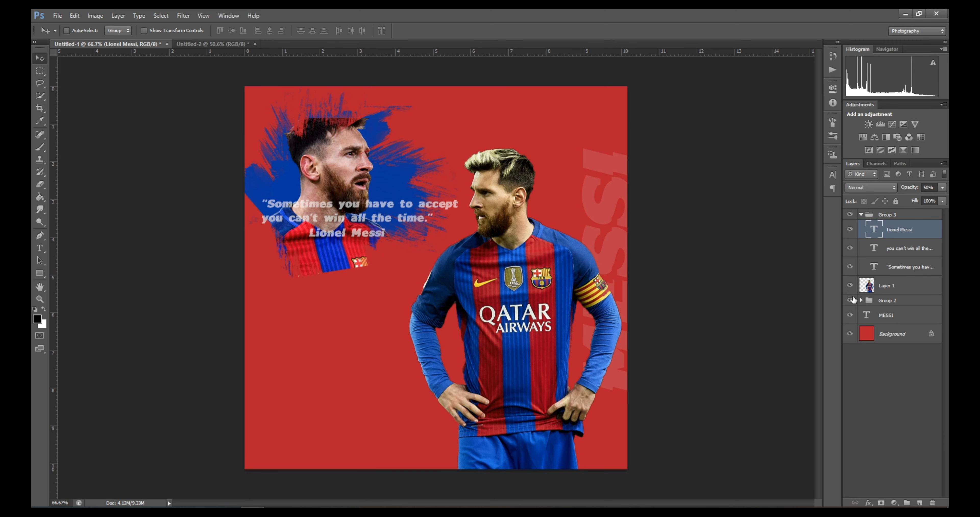
left_click(861, 300)
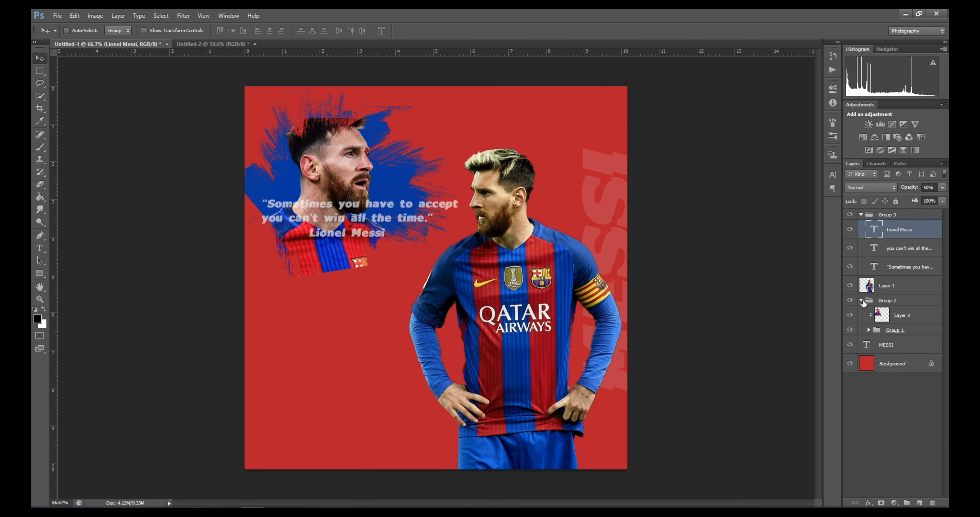
left_click(890, 315)
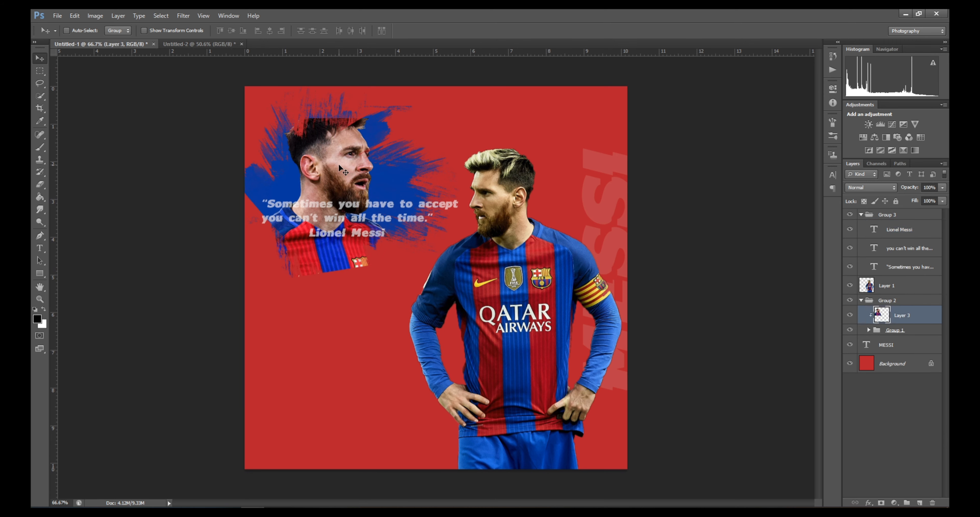
left_click_drag(339, 163, 342, 134)
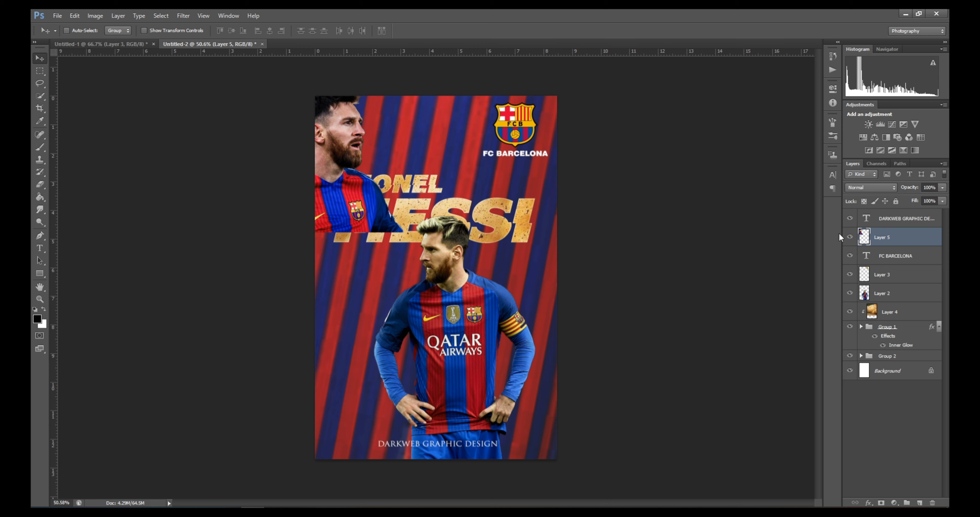
left_click_drag(913, 241, 908, 362)
left_click_drag(908, 359, 908, 335)
Step: Enlarge the close-up portrait to fill the poster's height and position it partly beyond the left edge, behind the name text
left_click(166, 30)
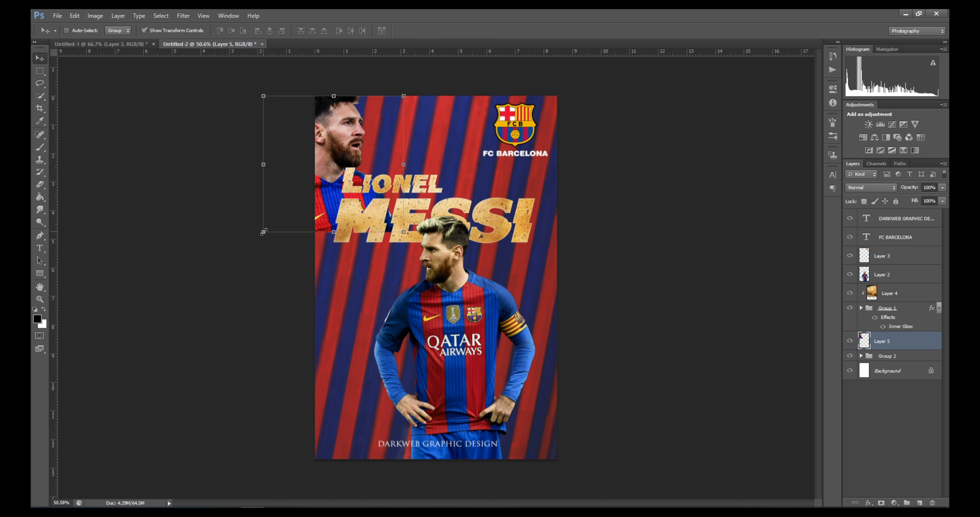
left_click_drag(263, 232, 82, 458)
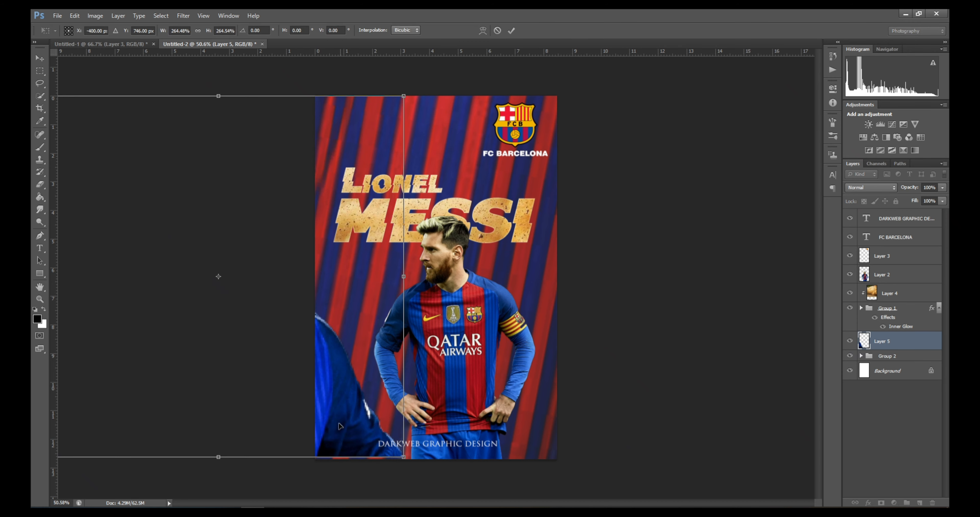
left_click_drag(334, 384, 427, 493)
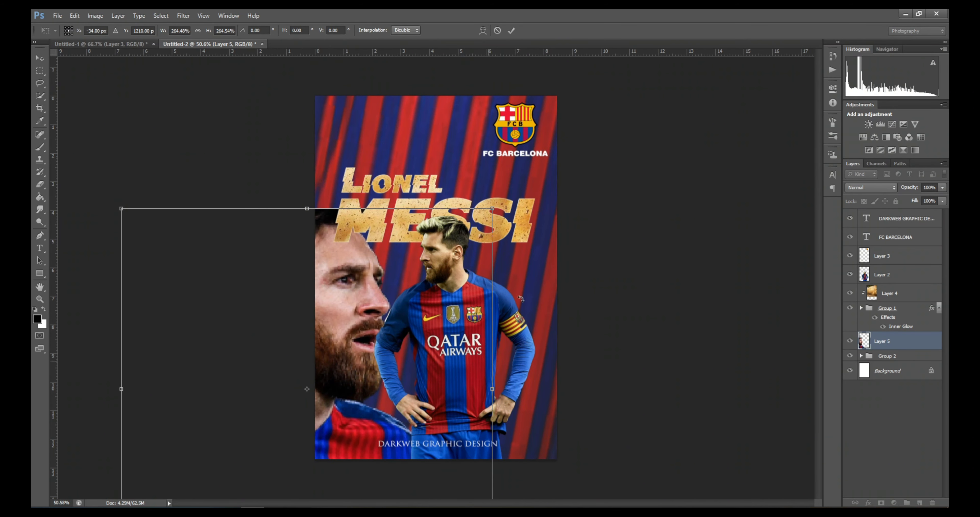
left_click_drag(497, 198, 609, 94)
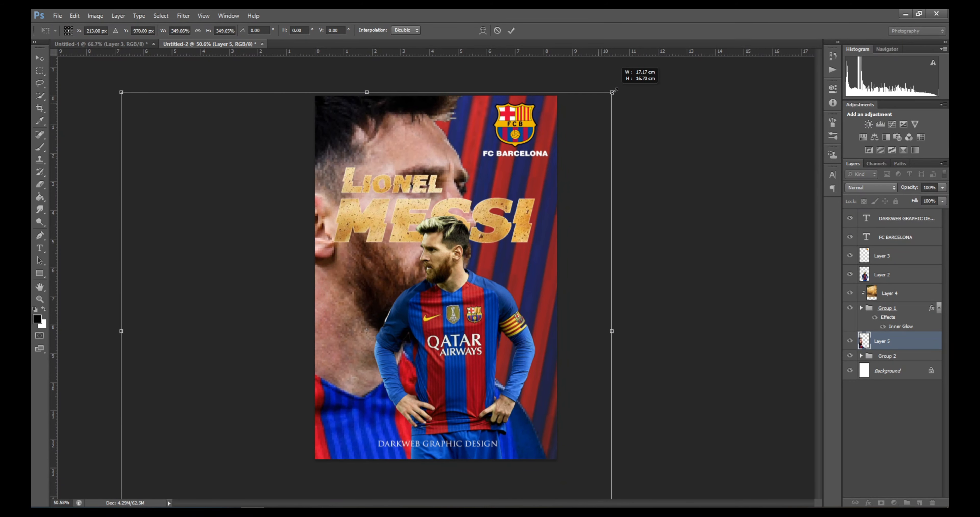
left_click_drag(577, 295, 519, 294)
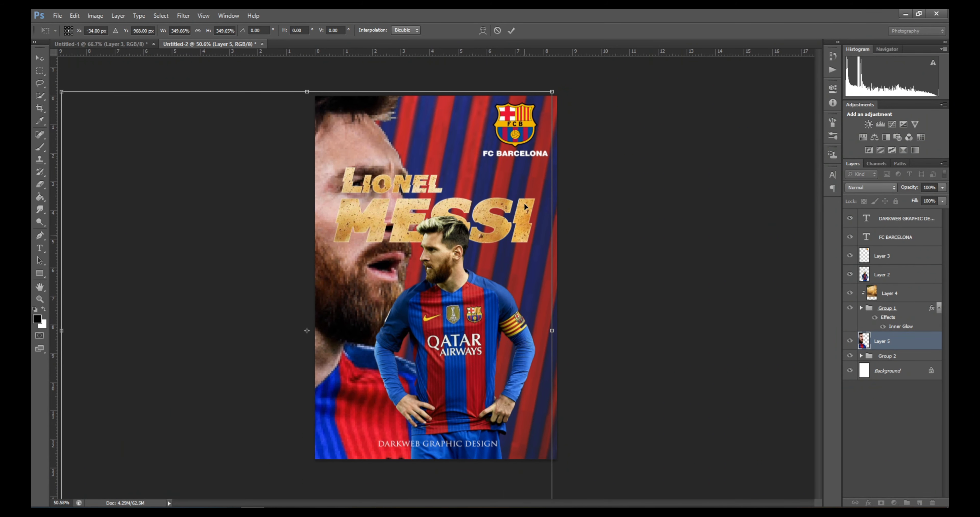
left_click_drag(553, 91, 444, 218)
left_click_drag(380, 328, 442, 215)
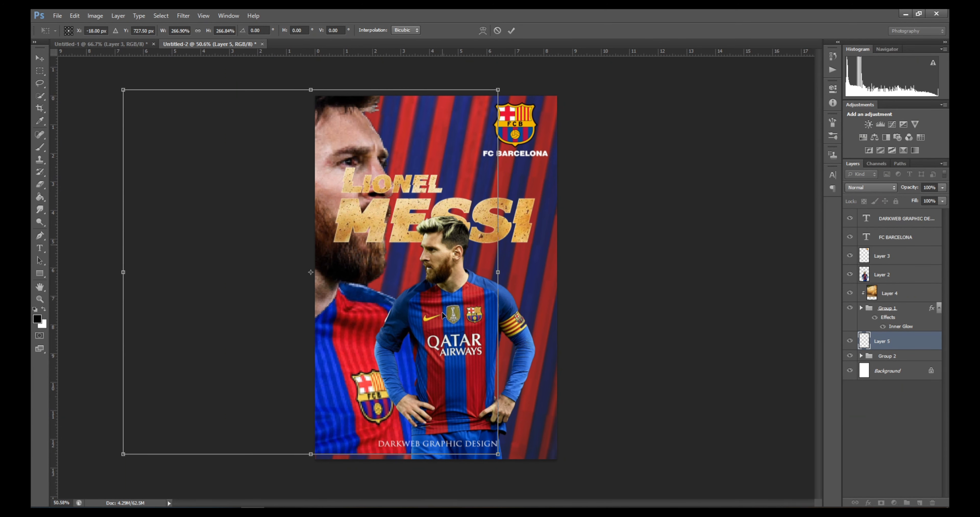
left_click_drag(498, 454, 515, 470)
mouse_move(359, 313)
left_mouse_down()
mouse_move(343, 325)
mouse_move(333, 311)
mouse_move(343, 311)
left_mouse_up()
left_click(511, 30)
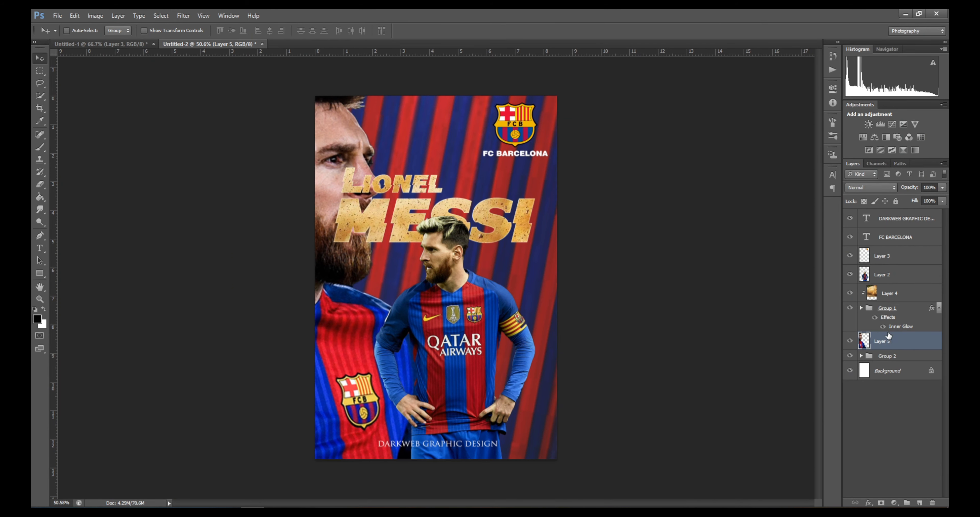
left_click(920, 504)
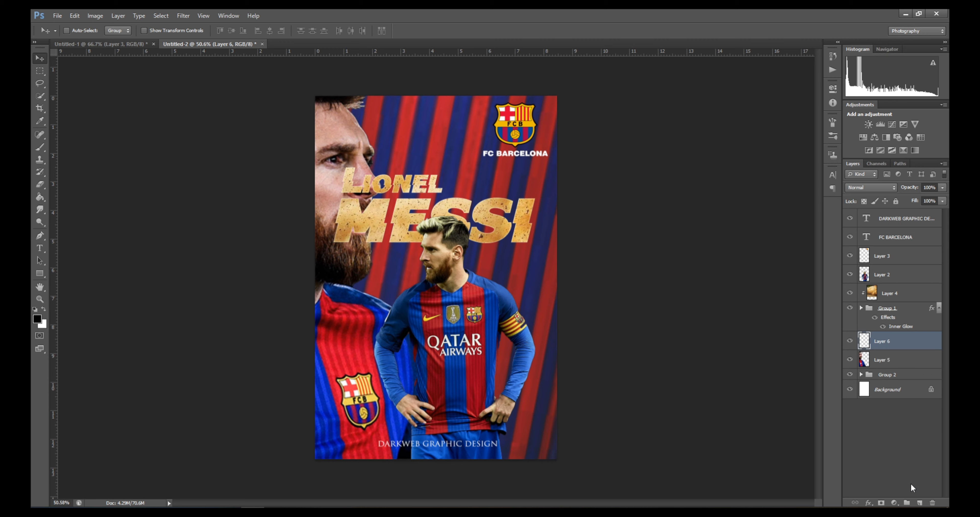
left_click(892, 362)
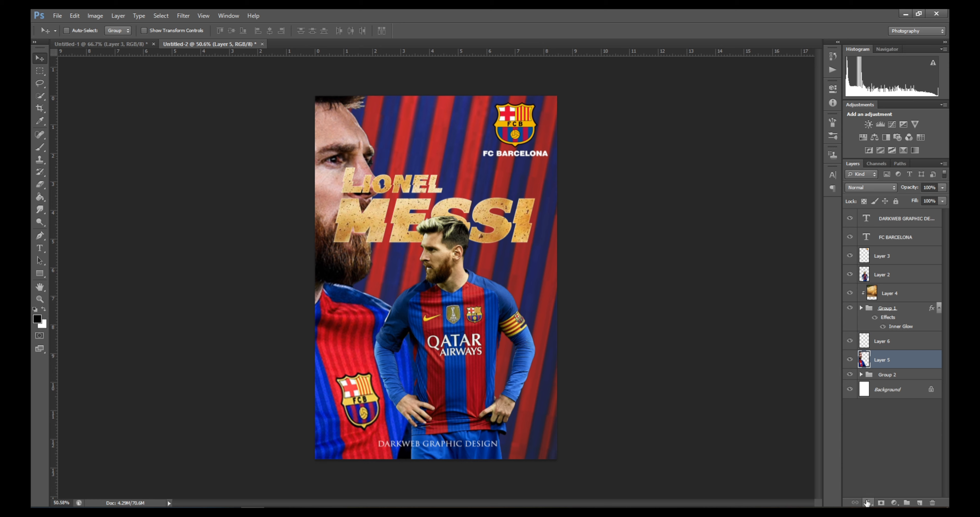
left_click(868, 503)
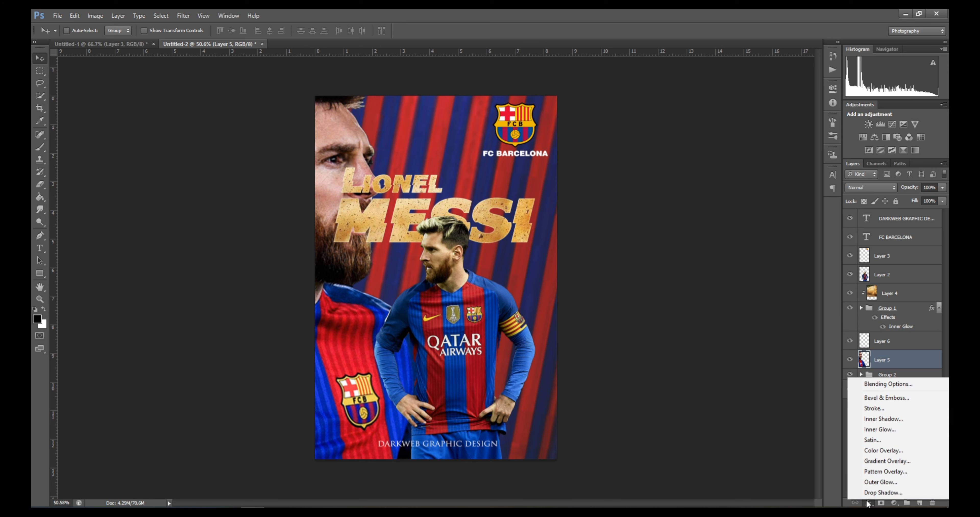
left_click(876, 451)
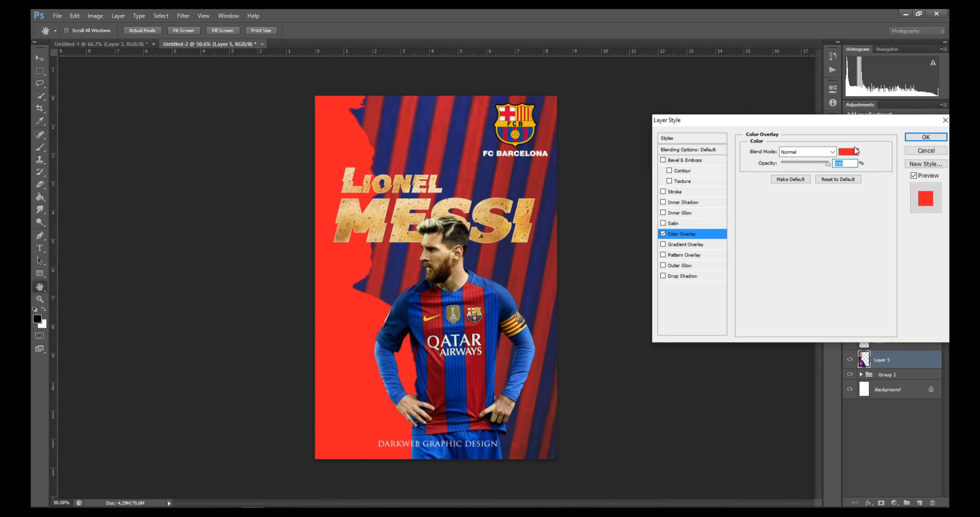
left_click(926, 150)
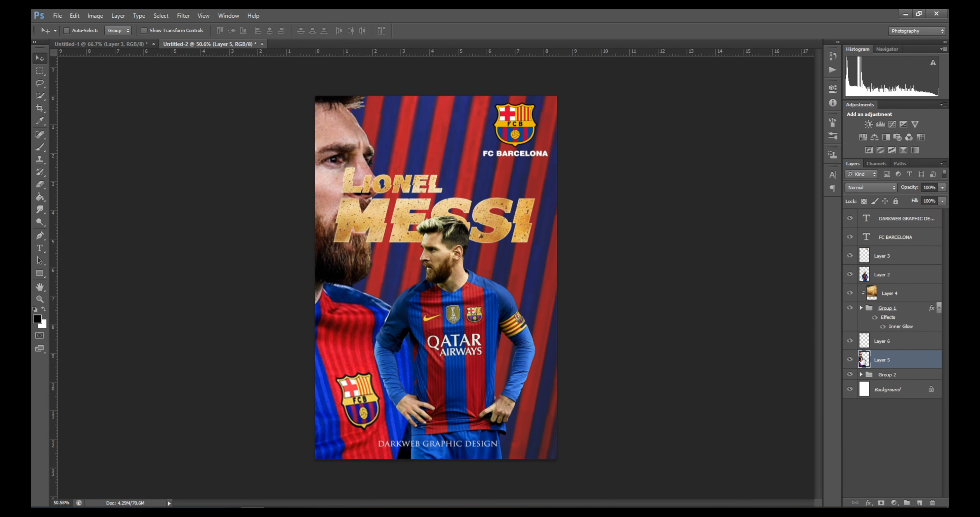
Step: Add a blue solid colour fill layer (#0e44b0), sampled from the player's jersey, directly above the close-up portrait layer
left_click(872, 347)
left_click(892, 502)
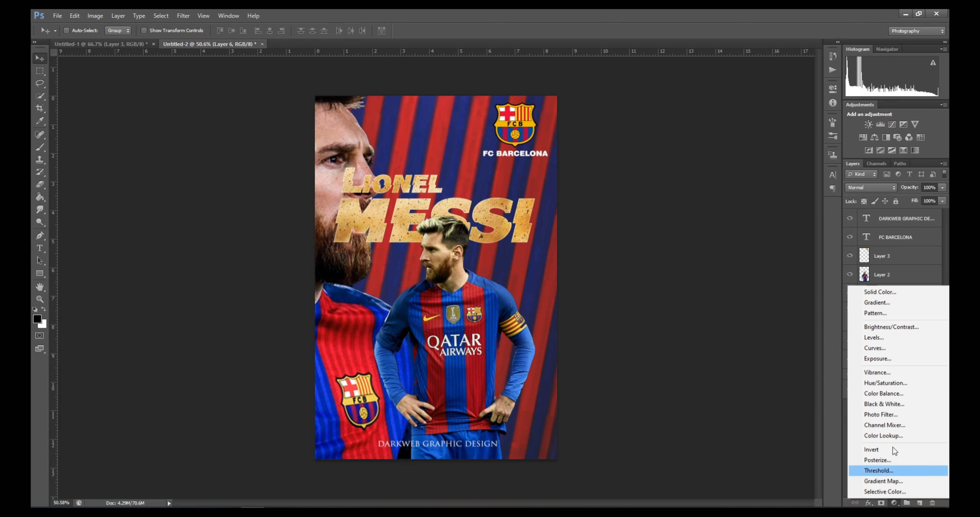
left_click(893, 290)
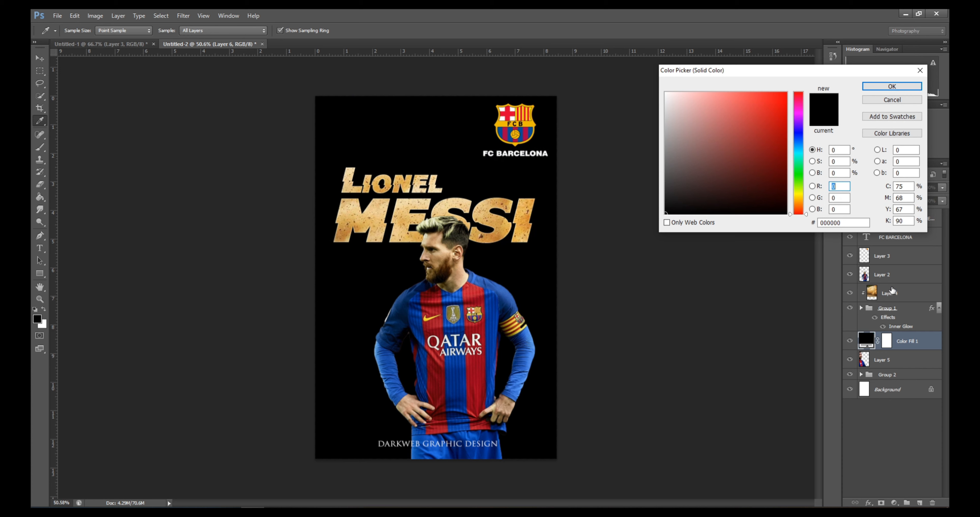
left_click(799, 144)
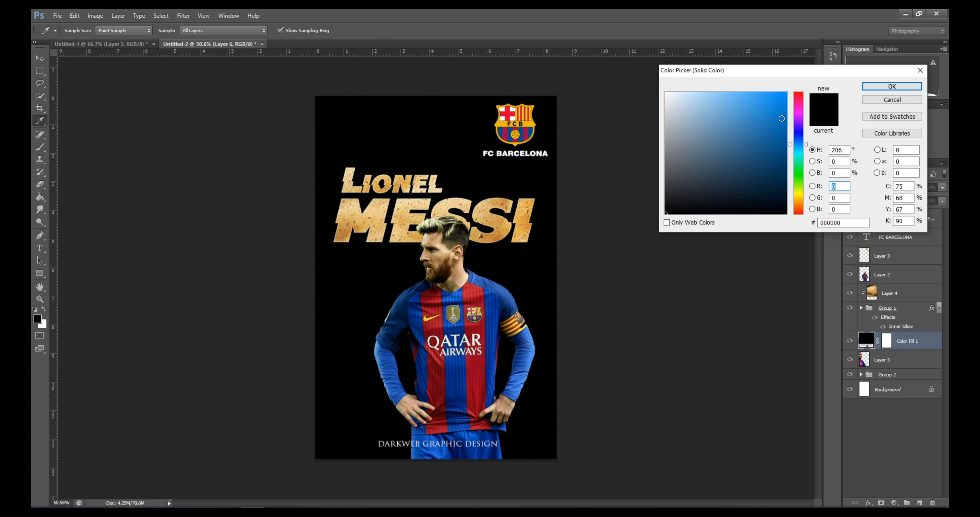
left_click(490, 303)
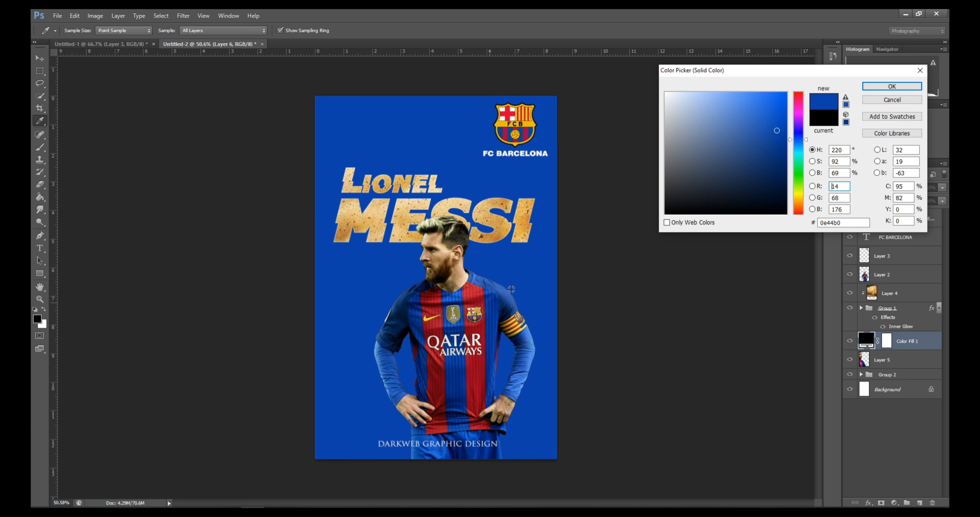
left_click(873, 88)
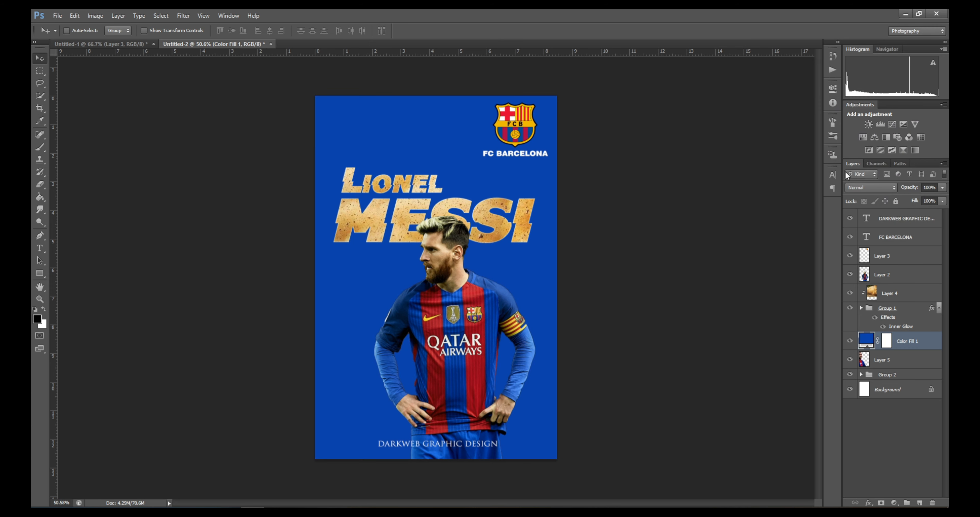
Step: Compare different blend modes on the blue colour fill layer and set its blend mode to Hue
left_click(861, 187)
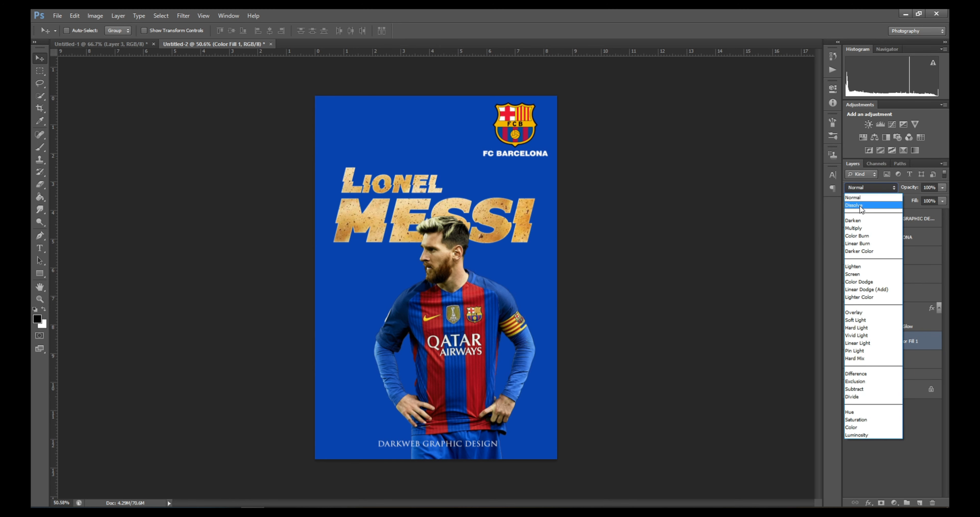
left_click(861, 196)
scroll(858, 188, "down", 2)
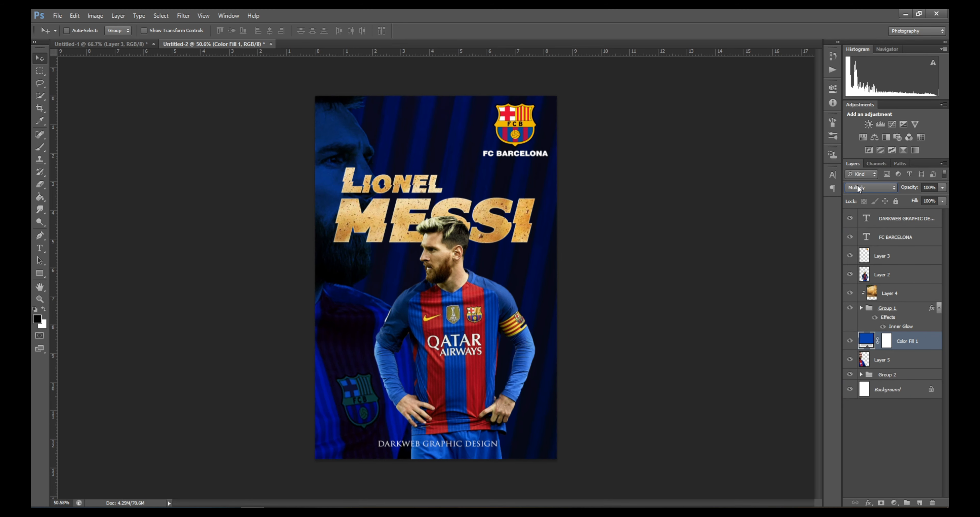
scroll(857, 187, "down", 2)
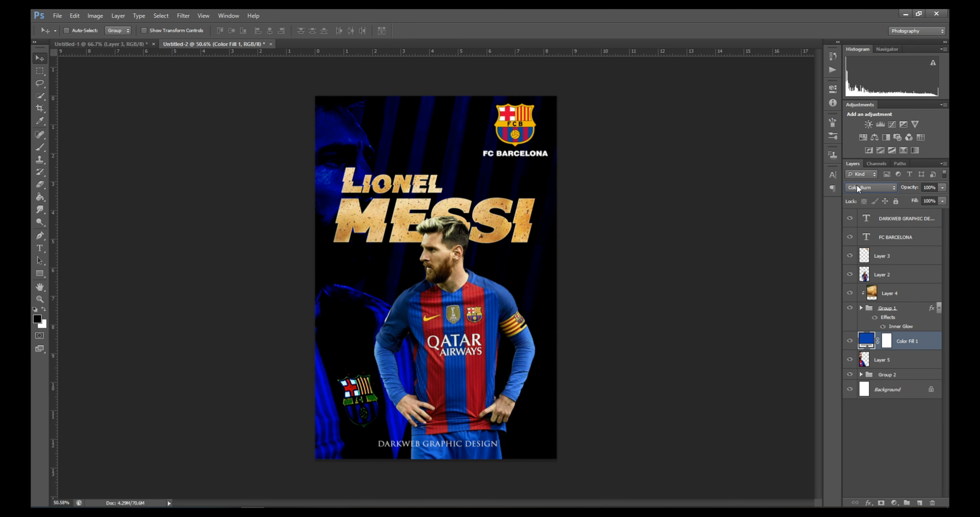
scroll(857, 187, "up", 1)
scroll(857, 187, "down", 2)
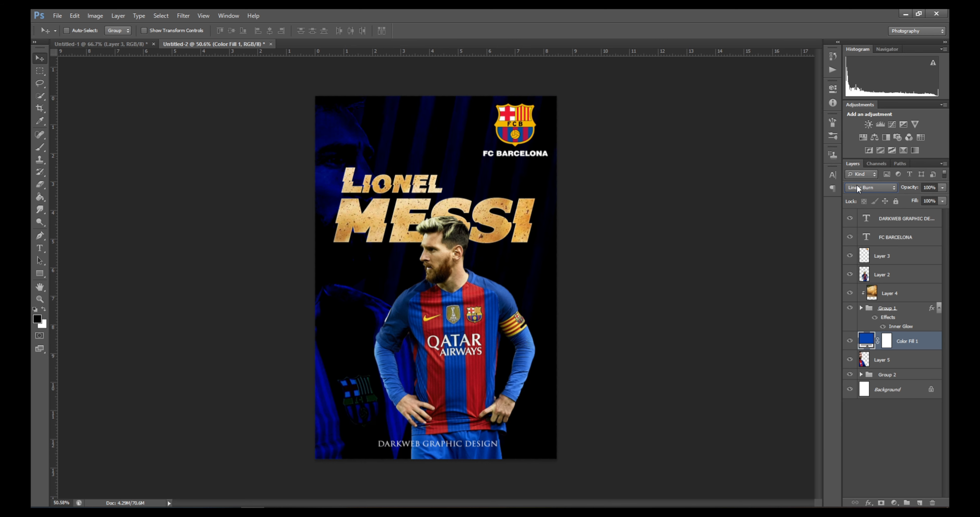
scroll(858, 187, "down", 1)
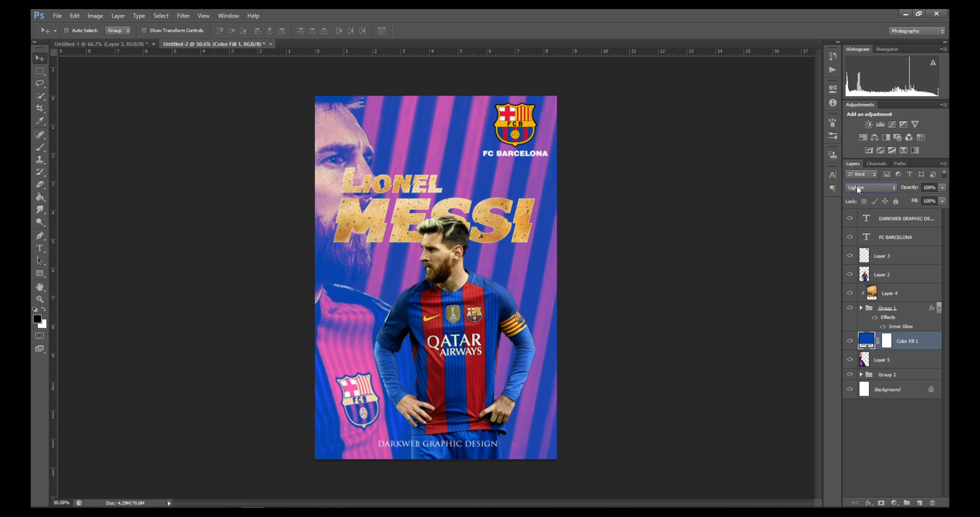
scroll(856, 187, "down", 1)
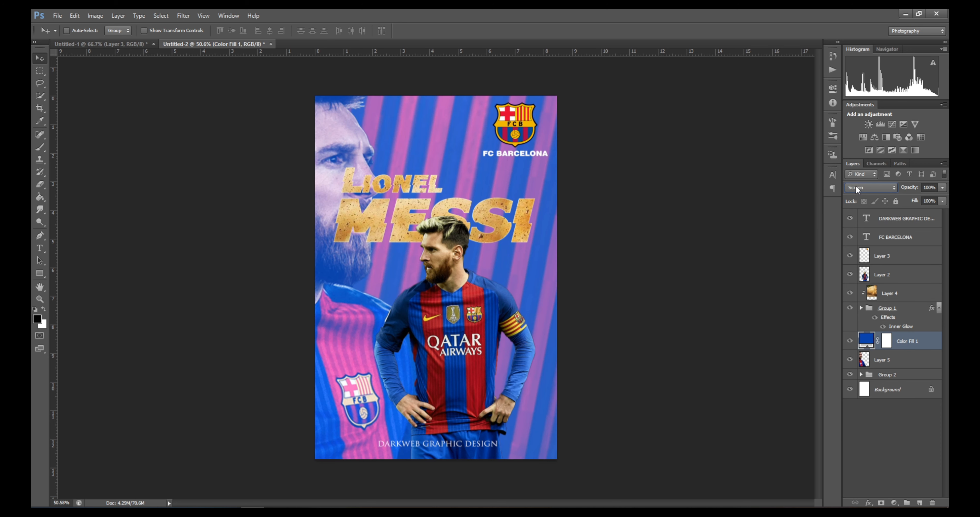
scroll(855, 187, "down", 1)
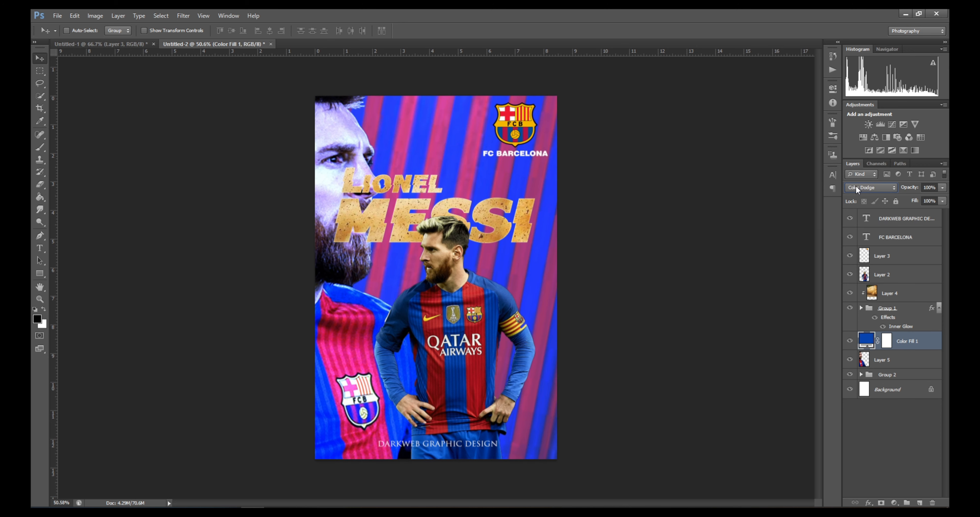
scroll(855, 189, "down", 1)
scroll(855, 186, "down", 1)
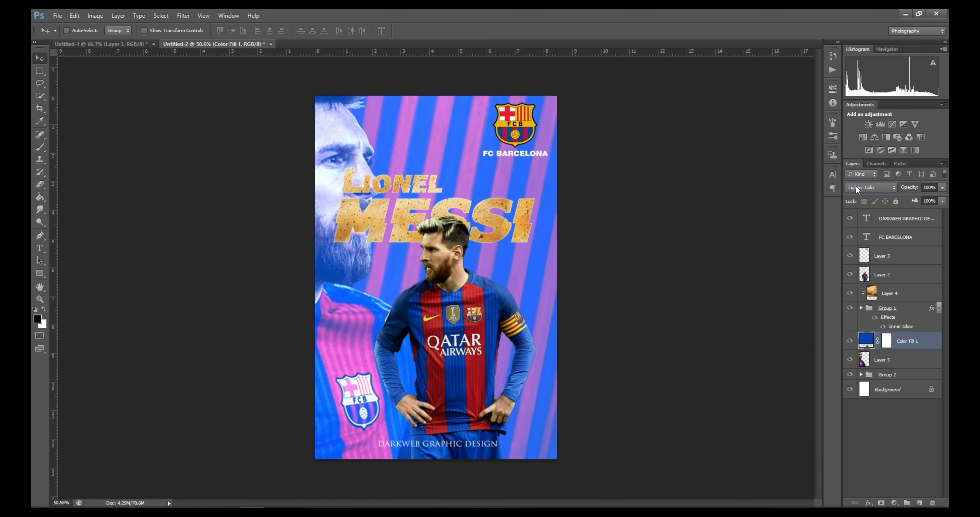
scroll(856, 186, "down", 1)
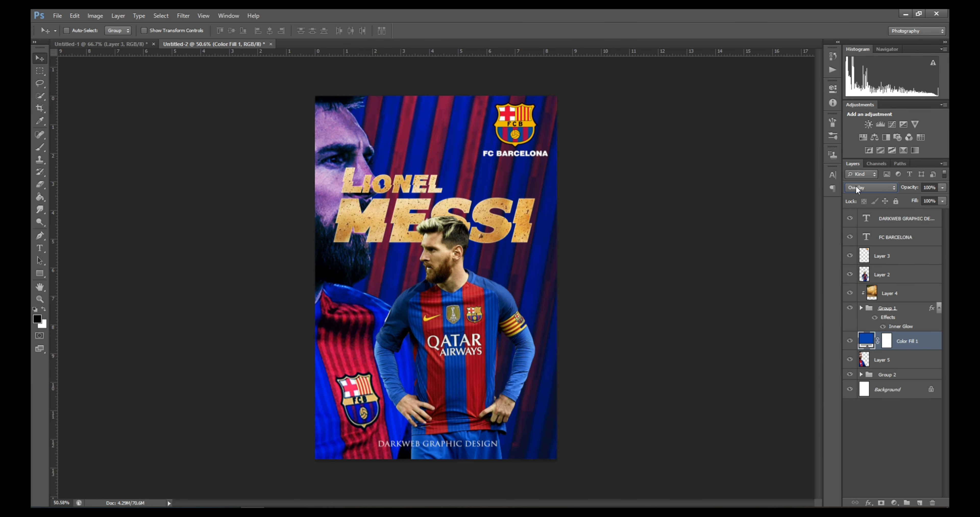
scroll(855, 186, "down", 1)
scroll(856, 186, "up", 1)
scroll(890, 185, "down", 1)
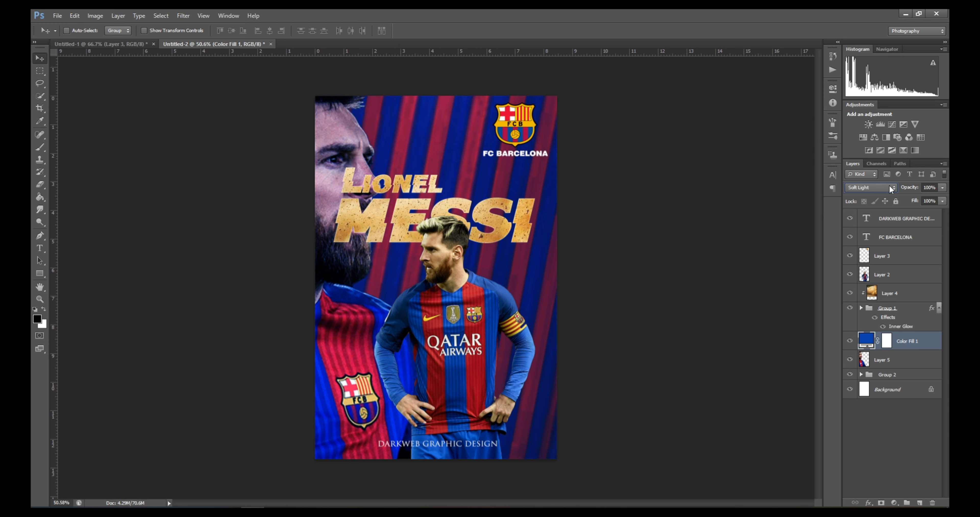
scroll(889, 184, "down", 1)
scroll(890, 185, "up", 1)
scroll(889, 185, "down", 1)
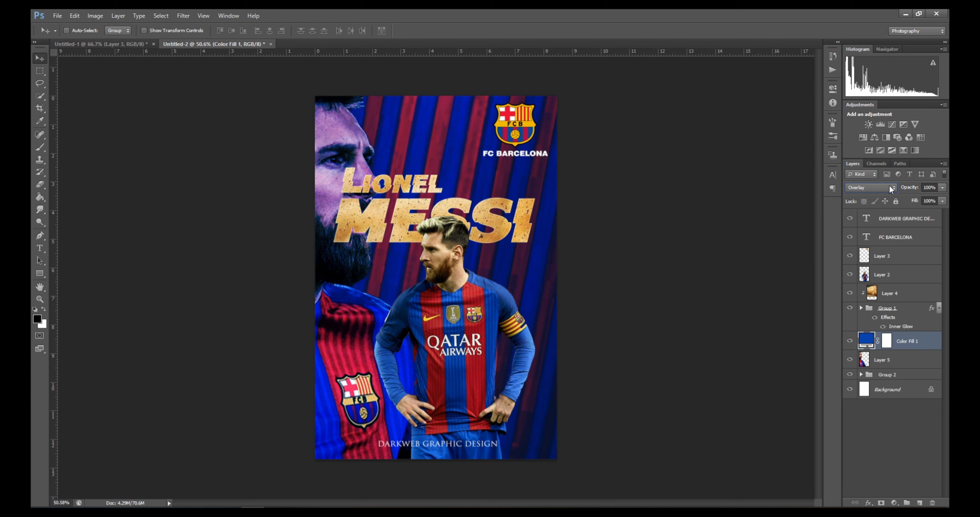
scroll(889, 184, "down", 1)
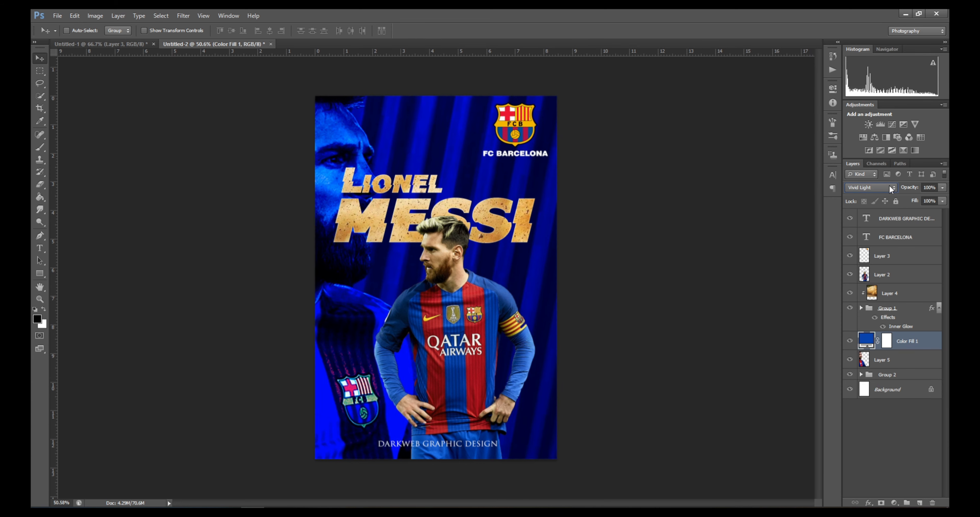
scroll(889, 184, "down", 1)
scroll(890, 188, "down", 1)
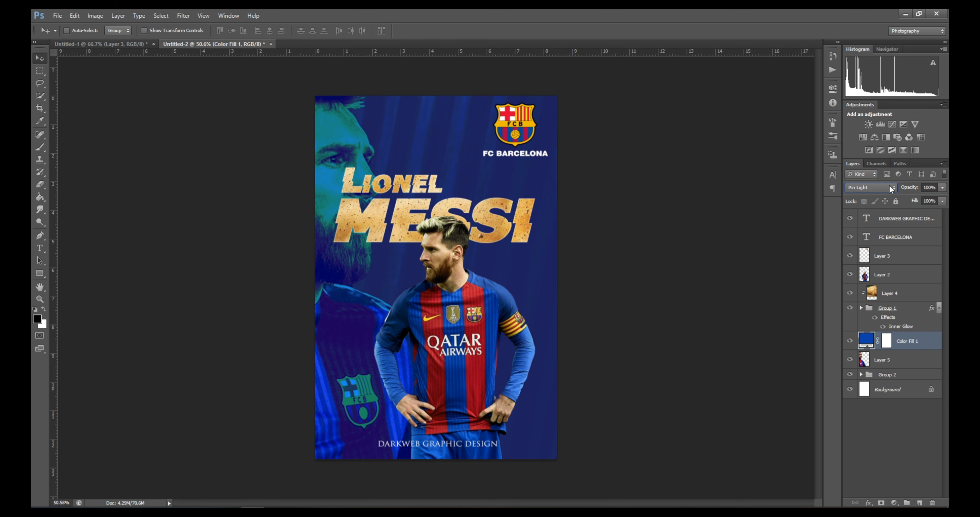
scroll(891, 189, "down", 1)
scroll(891, 189, "down", 2)
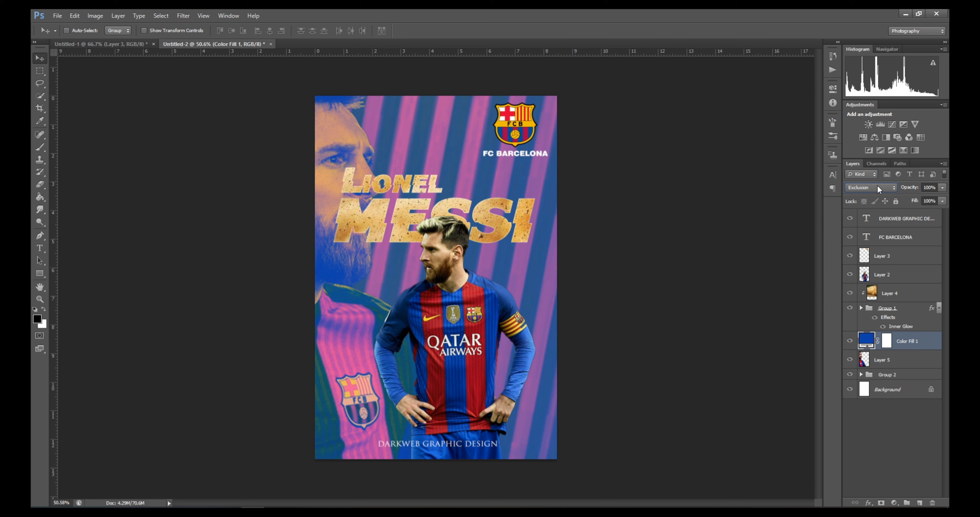
scroll(878, 185, "down", 1)
scroll(878, 186, "down", 2)
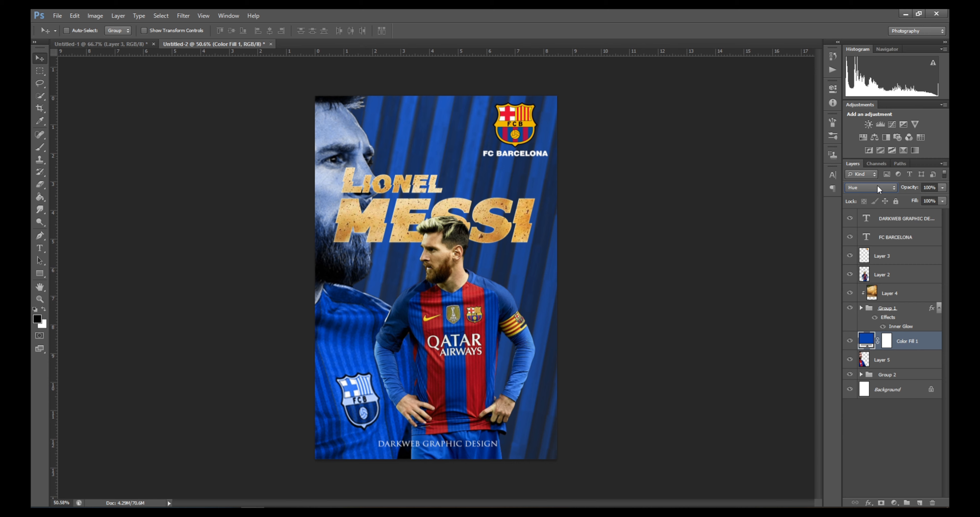
scroll(878, 186, "down", 1)
scroll(878, 186, "down", 1)
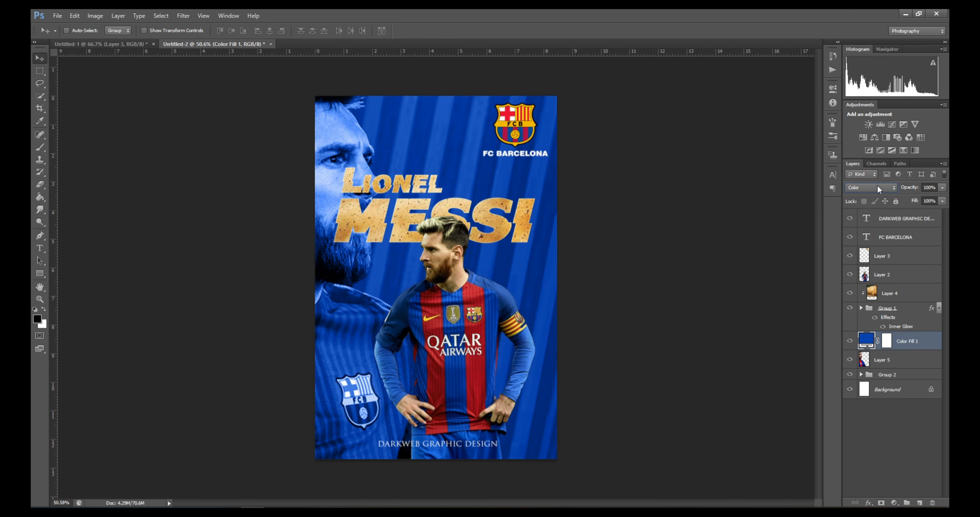
scroll(878, 185, "up", 2)
scroll(878, 185, "down", 2)
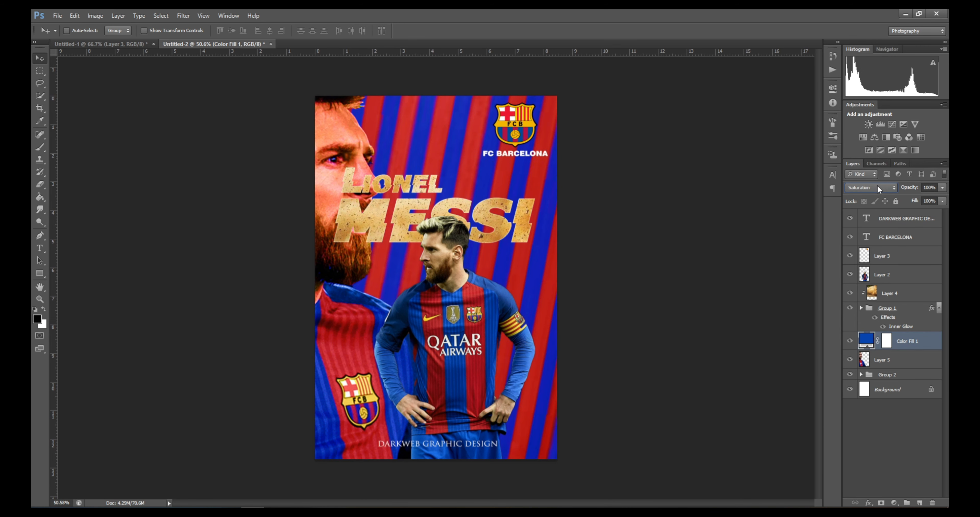
scroll(878, 184, "up", 2)
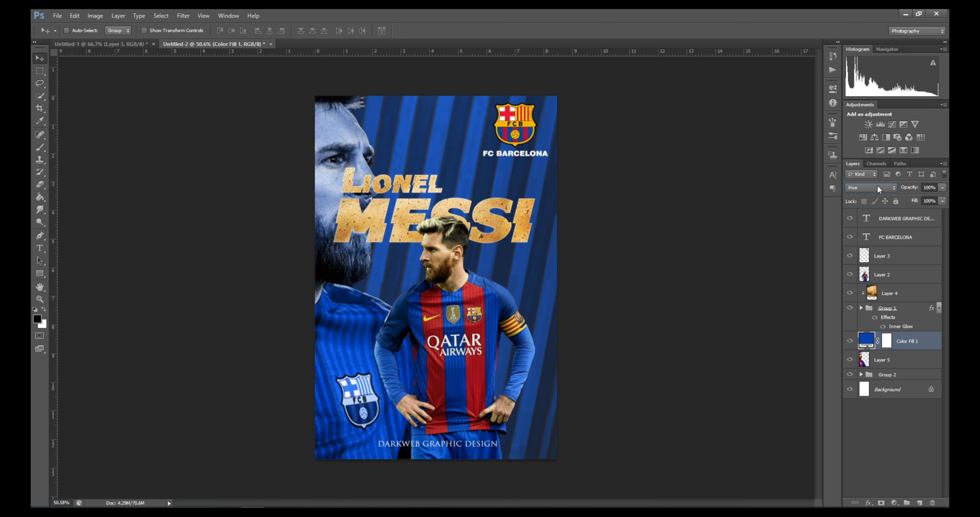
scroll(878, 185, "down", 2)
scroll(878, 185, "up", 2)
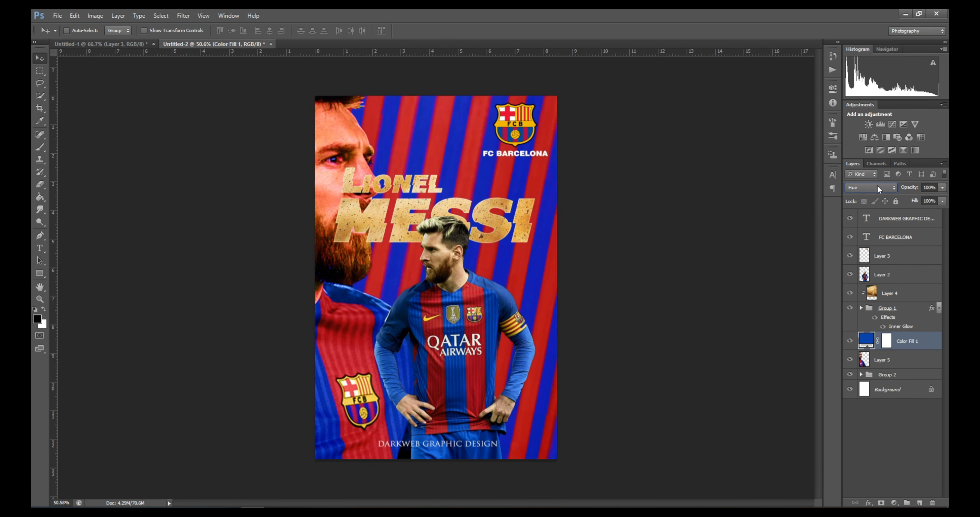
scroll(878, 184, "down", 2)
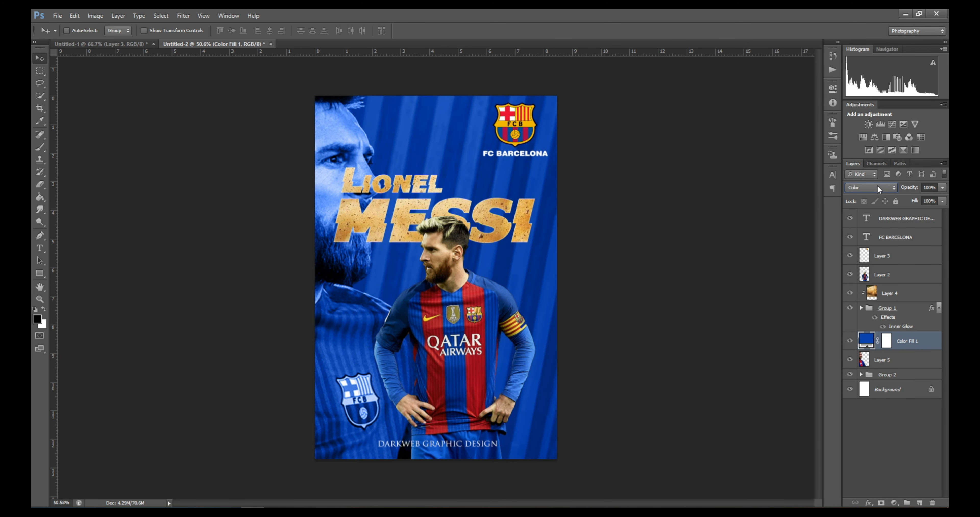
scroll(878, 184, "up", 2)
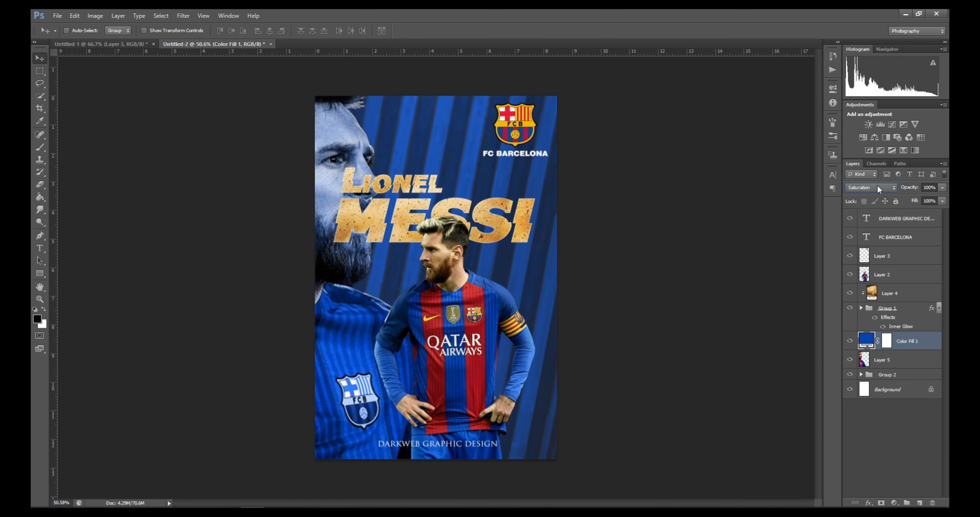
scroll(878, 185, "down", 2)
scroll(878, 185, "up", 2)
scroll(878, 185, "down", 3)
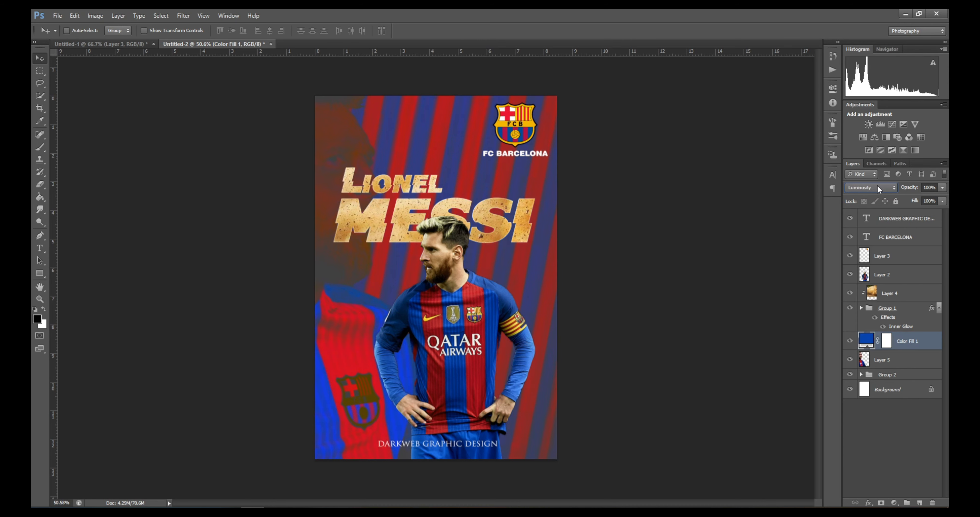
scroll(878, 185, "up", 3)
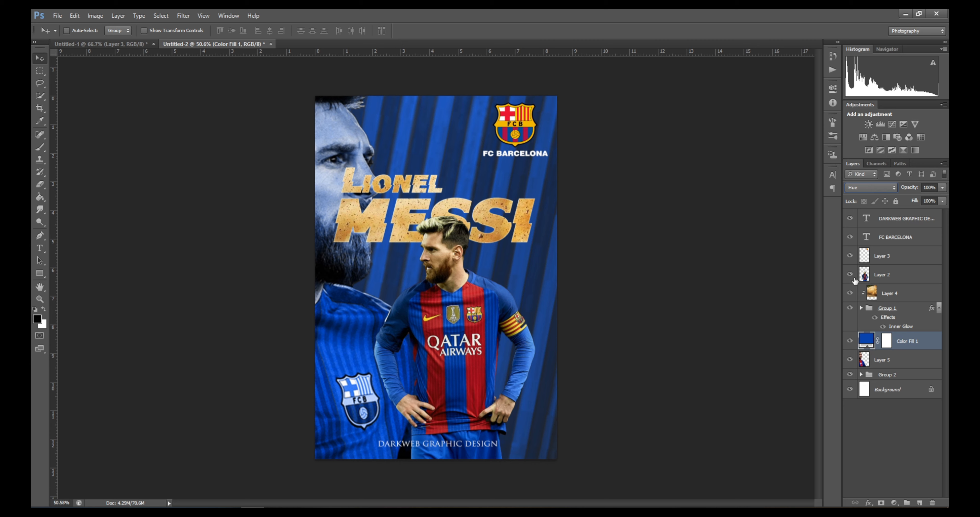
Step: Select the name text group together with its clipped texture layer and shift them right and slightly up
left_click(849, 308)
left_click(850, 308)
left_click(897, 311)
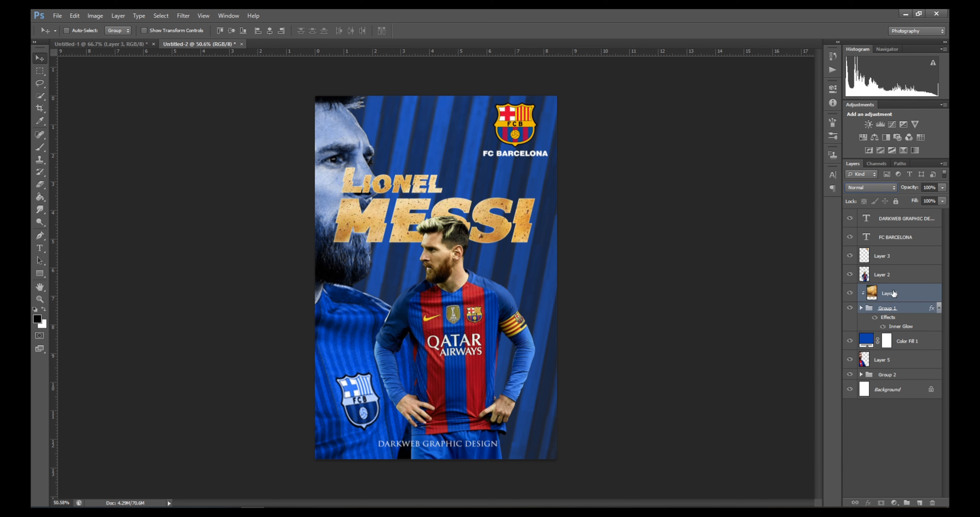
left_click(895, 294, "shift")
mouse_move(420, 204)
left_mouse_down()
mouse_move(452, 192)
mouse_move(441, 187)
mouse_move(459, 195)
mouse_move(464, 220)
mouse_move(455, 199)
mouse_move(434, 201)
left_mouse_up()
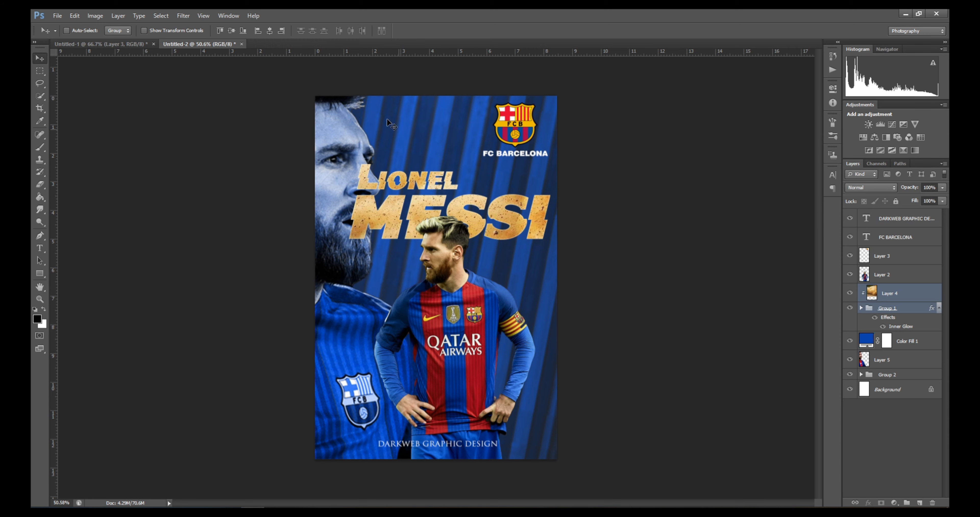
Step: Scale the name text and its texture to about 93% and move them about 1.6 cm right and 0.6 cm down, beside the portrait's face
left_click(161, 31)
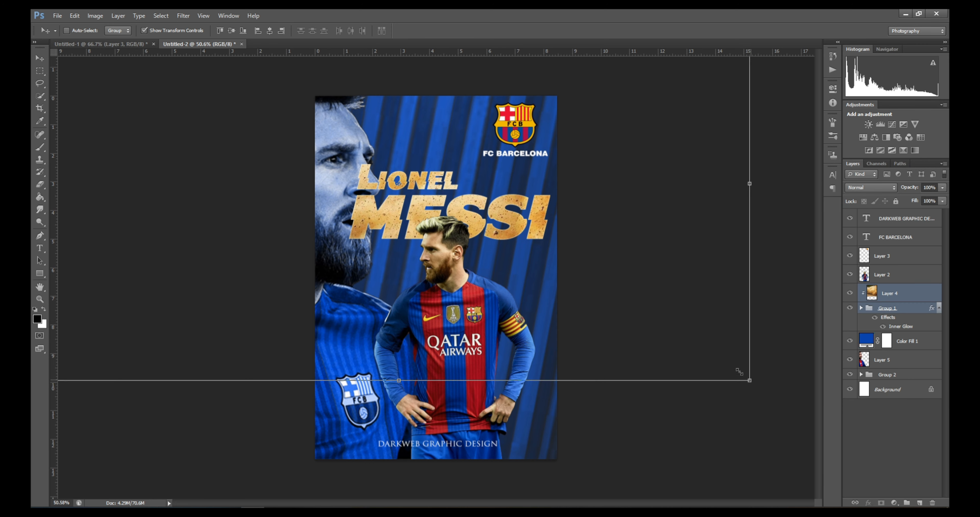
left_click_drag(739, 372, 702, 351)
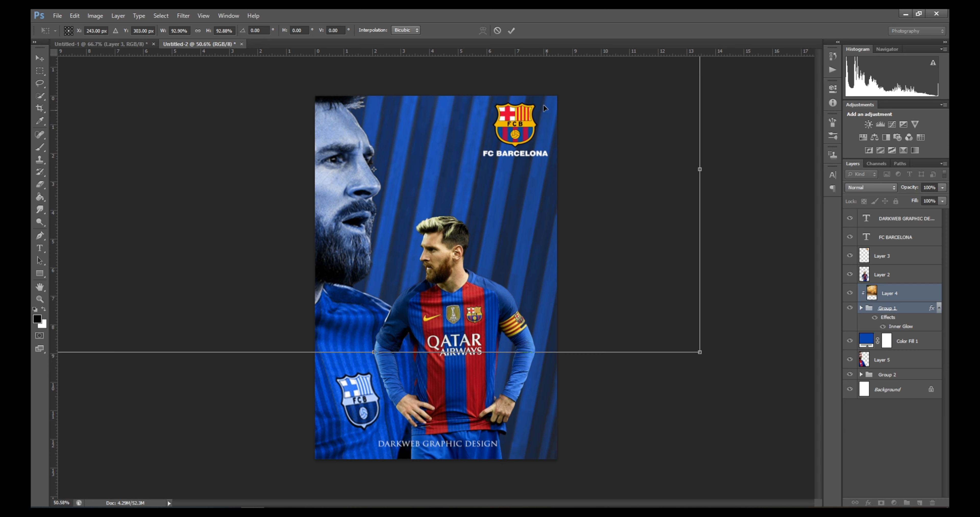
left_click(512, 31)
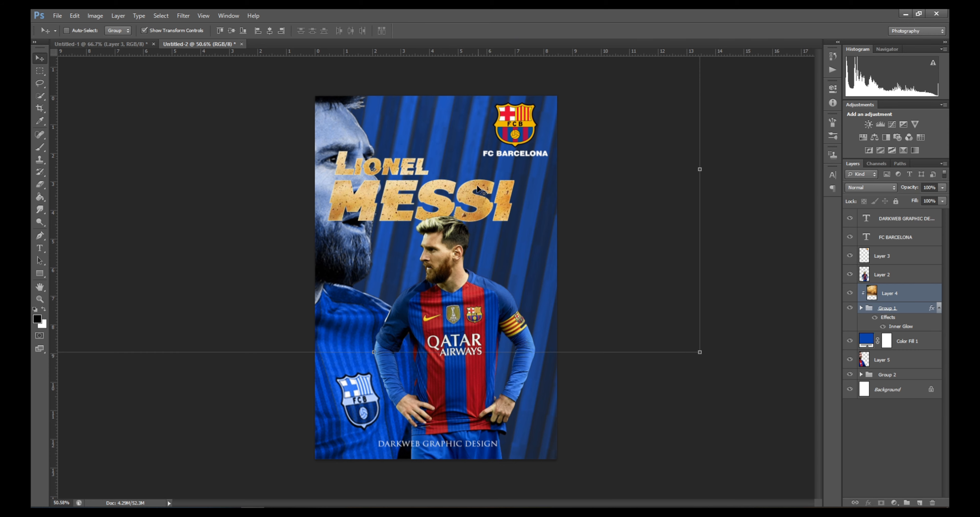
left_click_drag(473, 207, 514, 222)
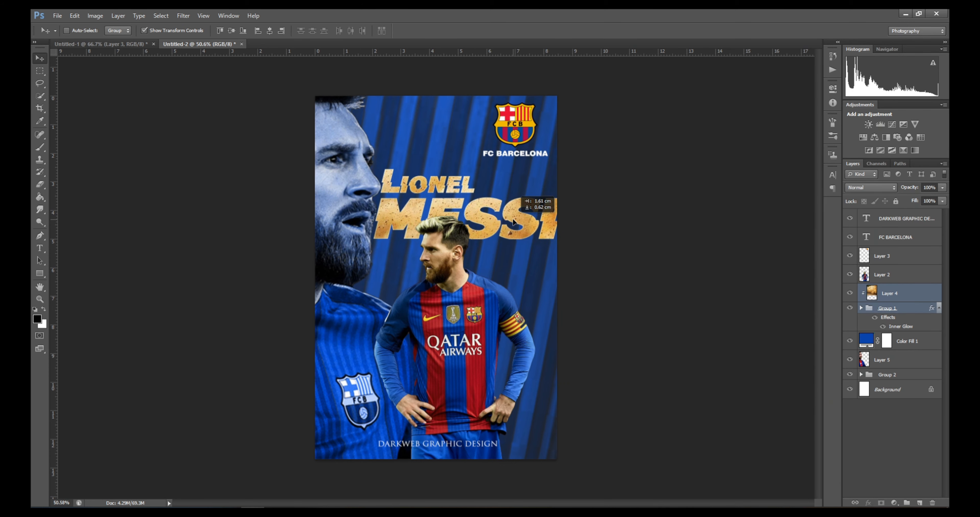
Step: Shrink only the name text group slightly so the full name fits between the portrait's face and the poster's right edge
left_click(891, 309)
left_click_drag(561, 169, 546, 174)
left_click(513, 30)
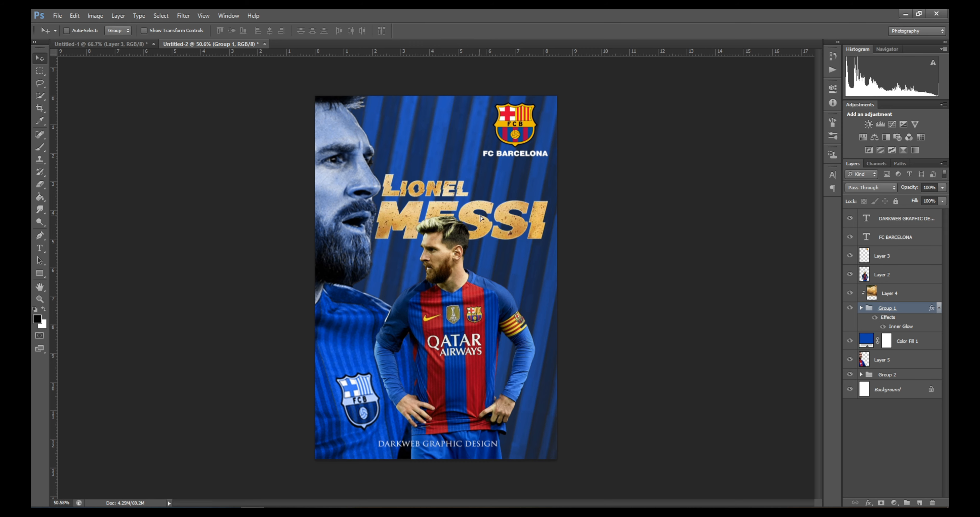
Step: Nudge the textured name text group slightly up and right, above the player cutout's head
mouse_move(479, 215)
left_mouse_down()
mouse_move(484, 197)
mouse_move(484, 211)
left_mouse_up()
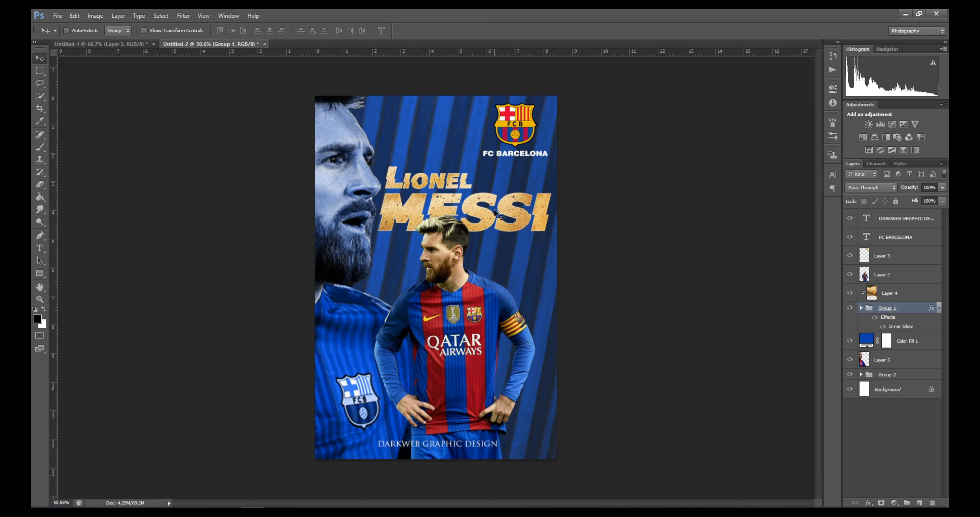
Step: Apply Faux Bold to the whole DARKWEB GRAPHIC DESIGN caption at the poster's bottom edge
left_click(903, 221)
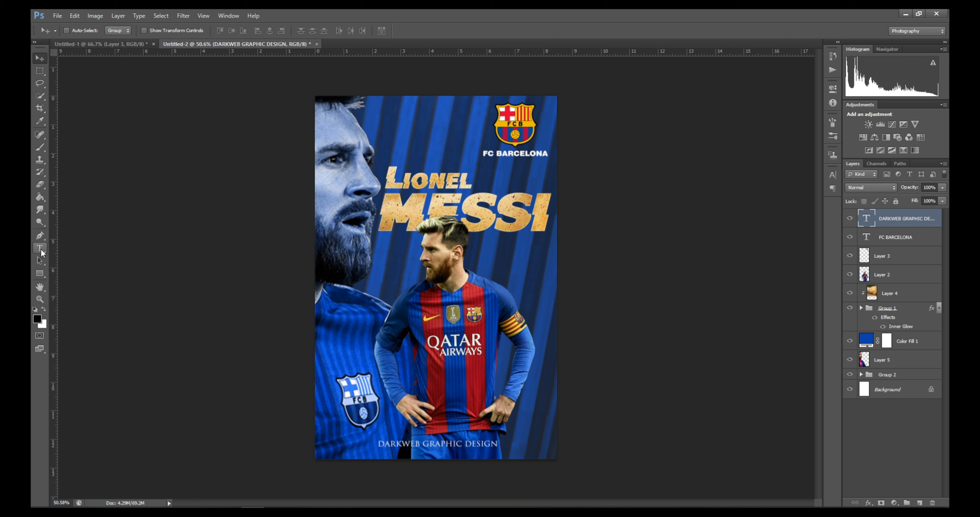
left_click(40, 248)
double_click(406, 444)
triple_click(406, 444)
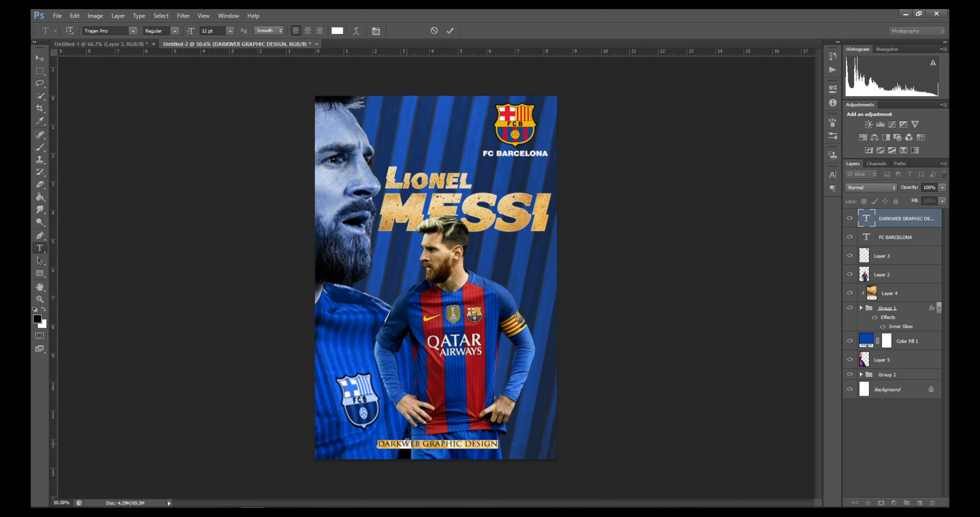
left_click(376, 31)
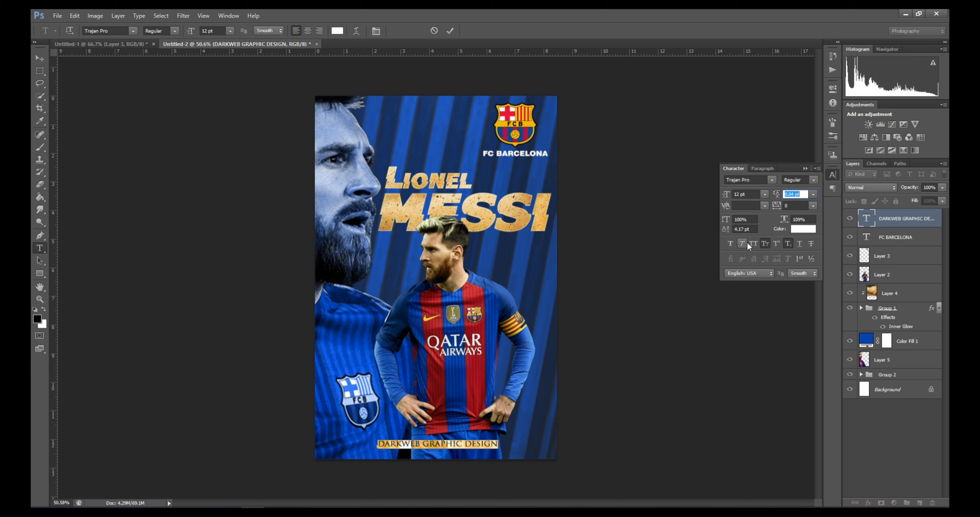
left_click(730, 244)
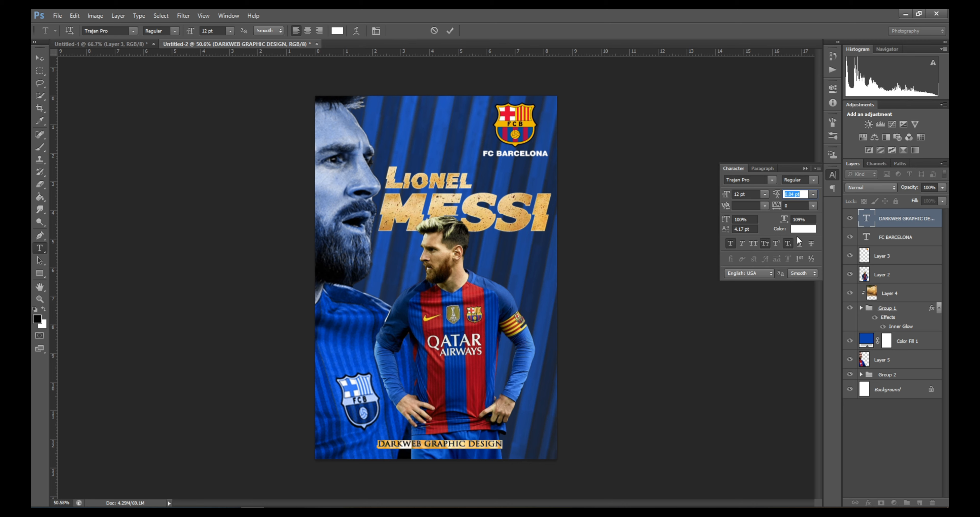
left_click(805, 169)
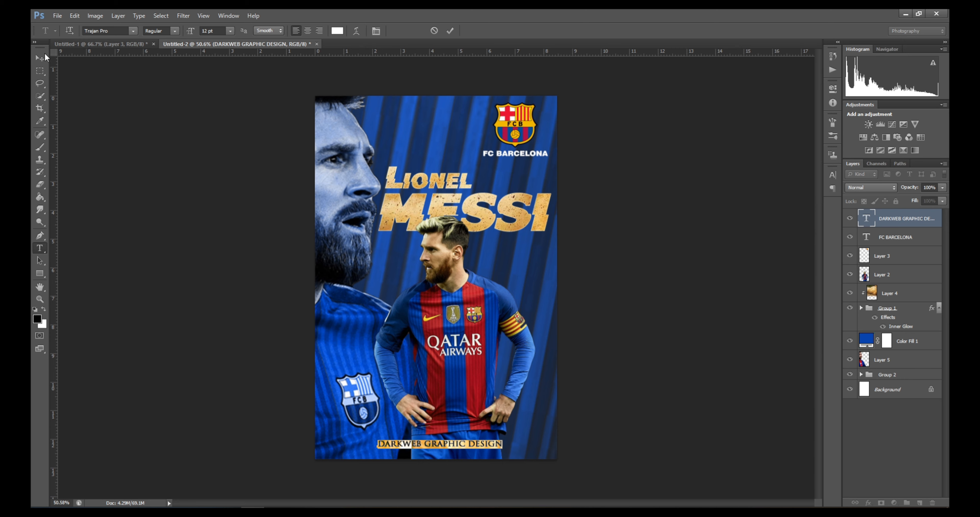